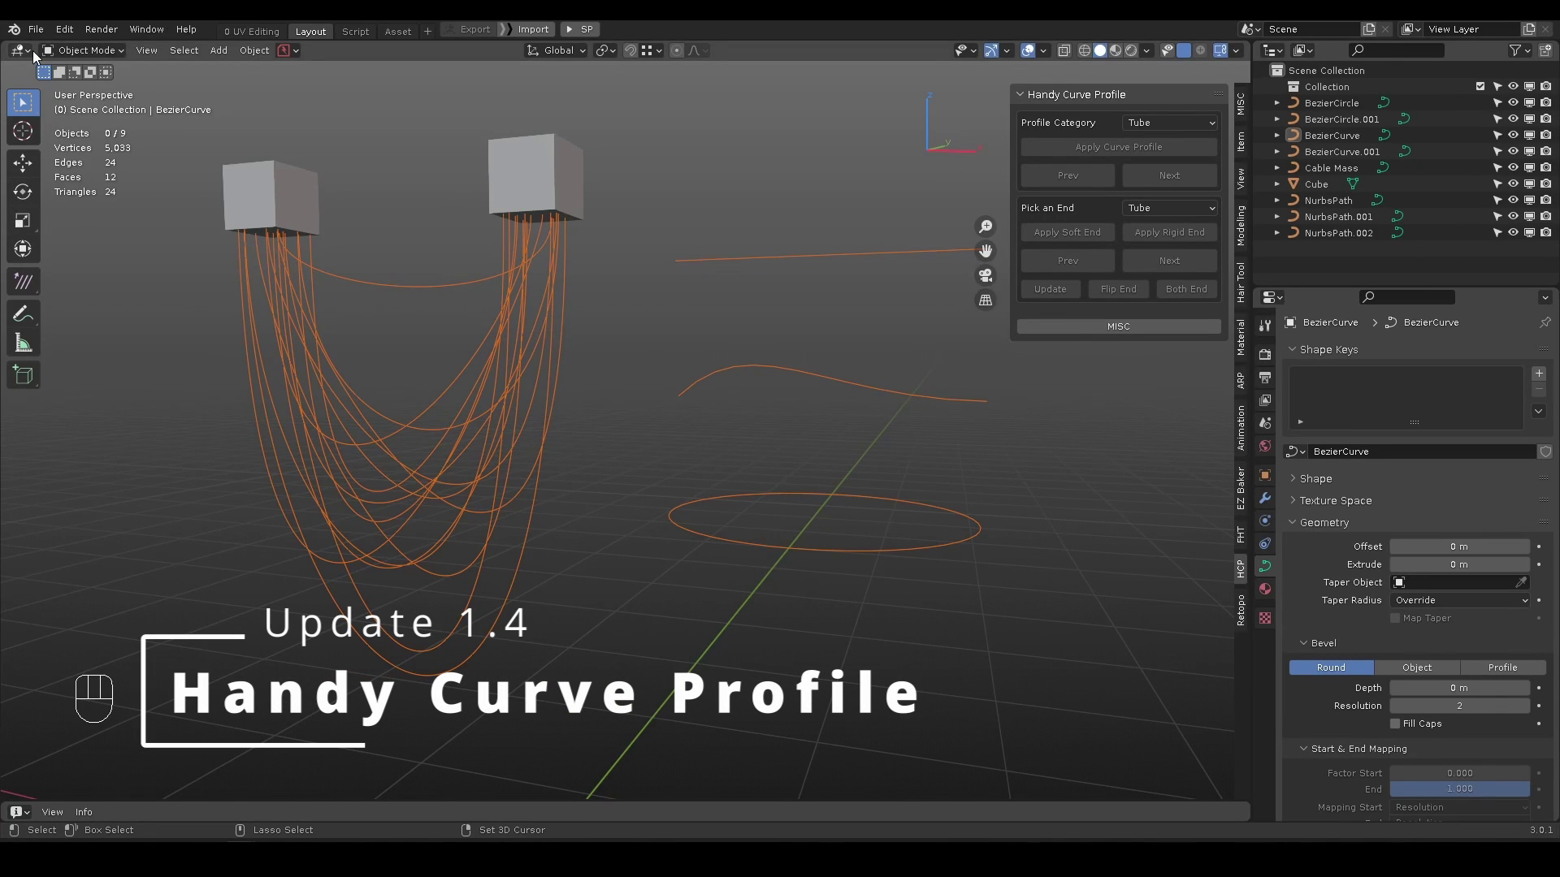
- Set the Handy Curve Profile add-on's UI tab to Modeling in the preferences
click(60, 30)
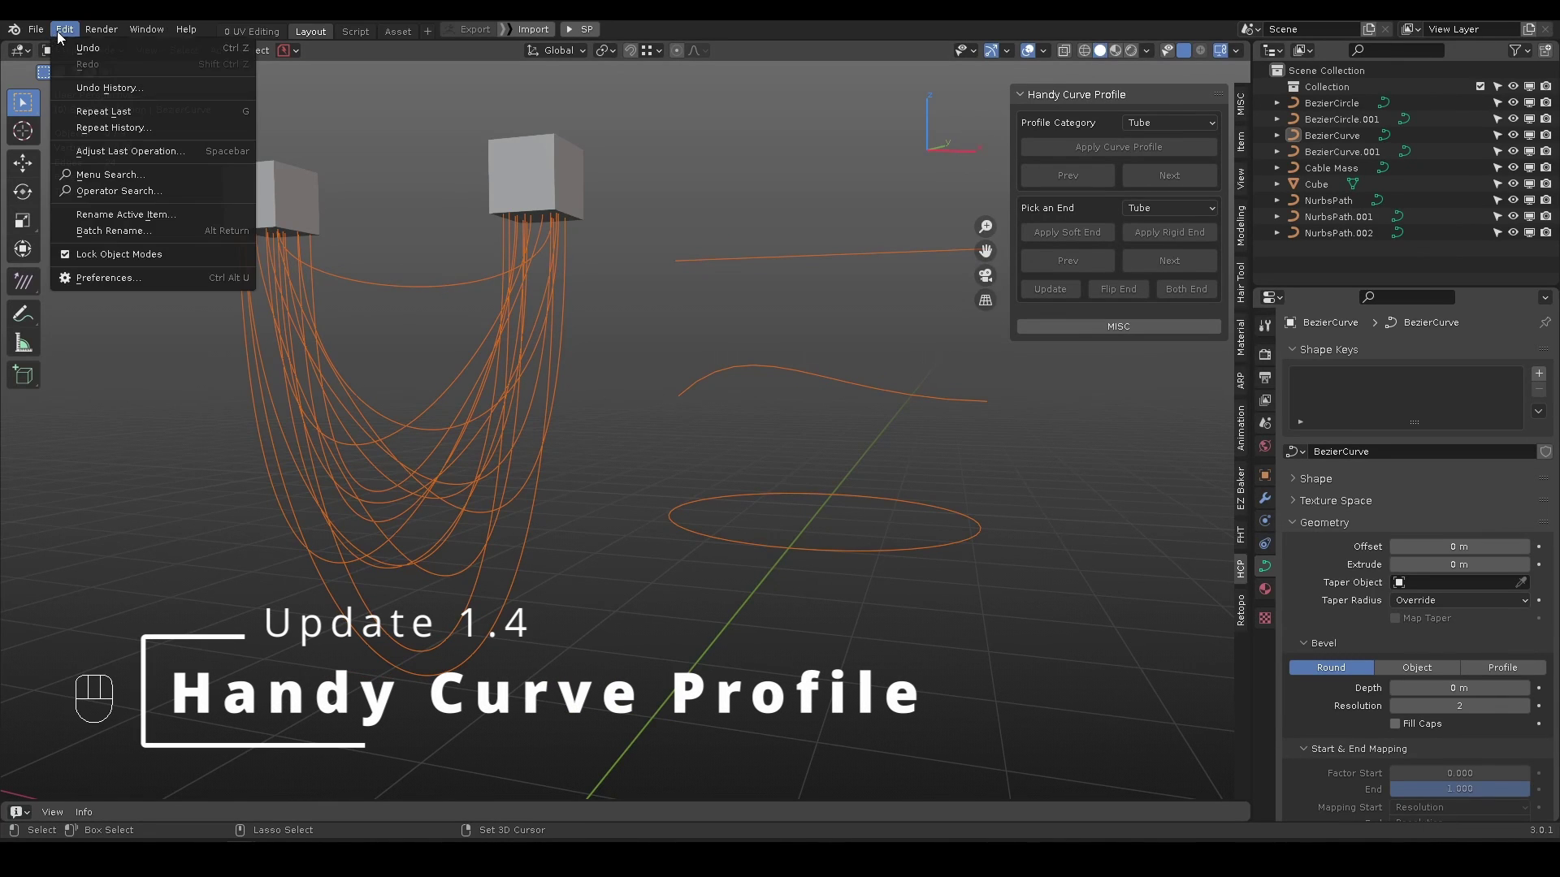
click(98, 279)
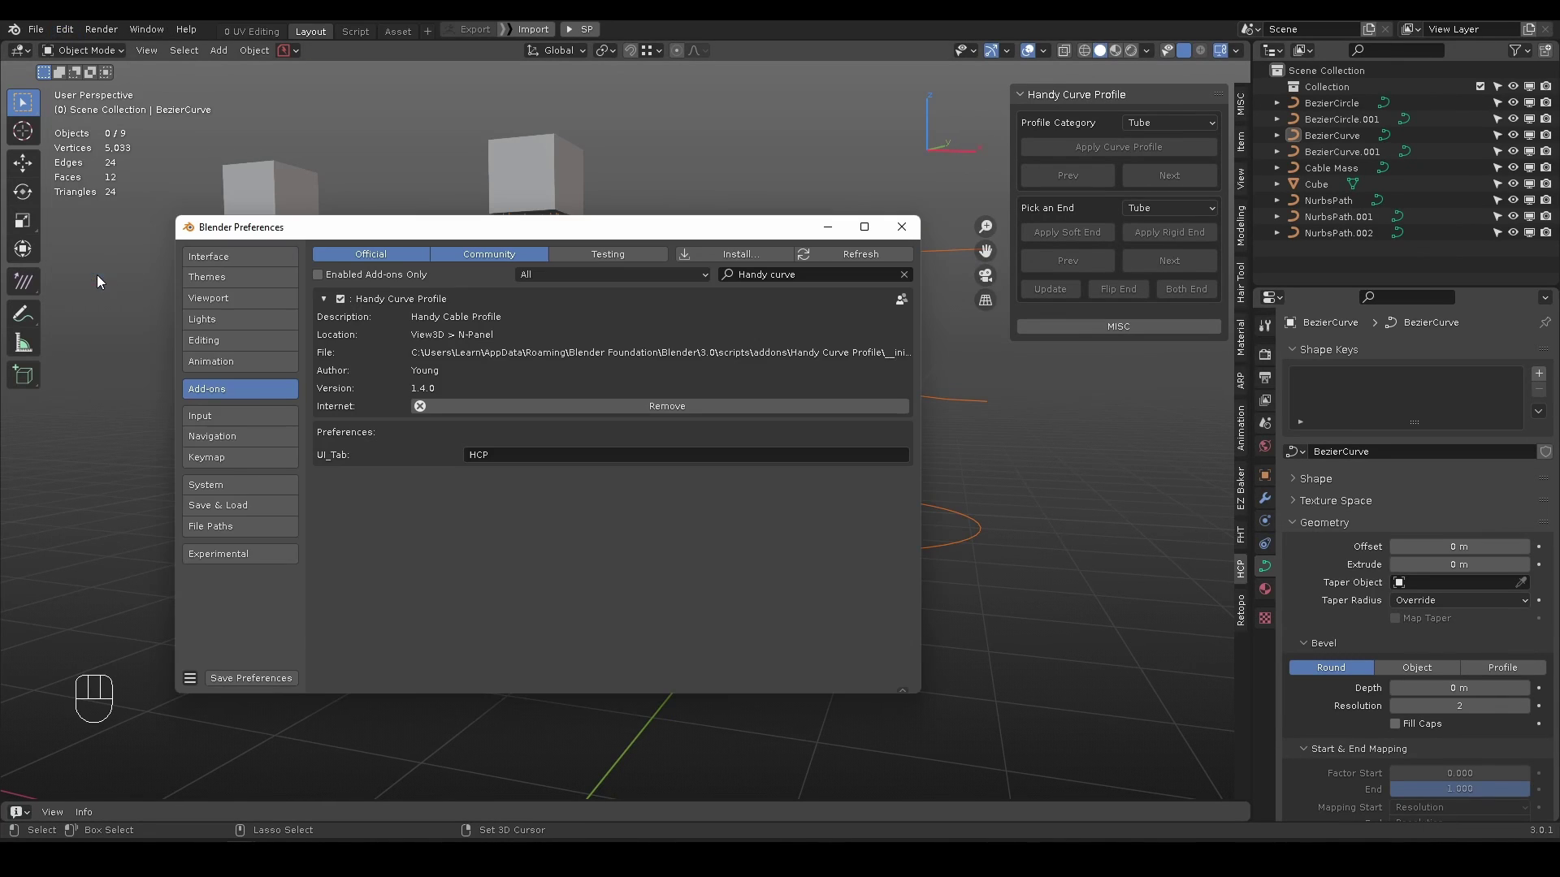
click(519, 454)
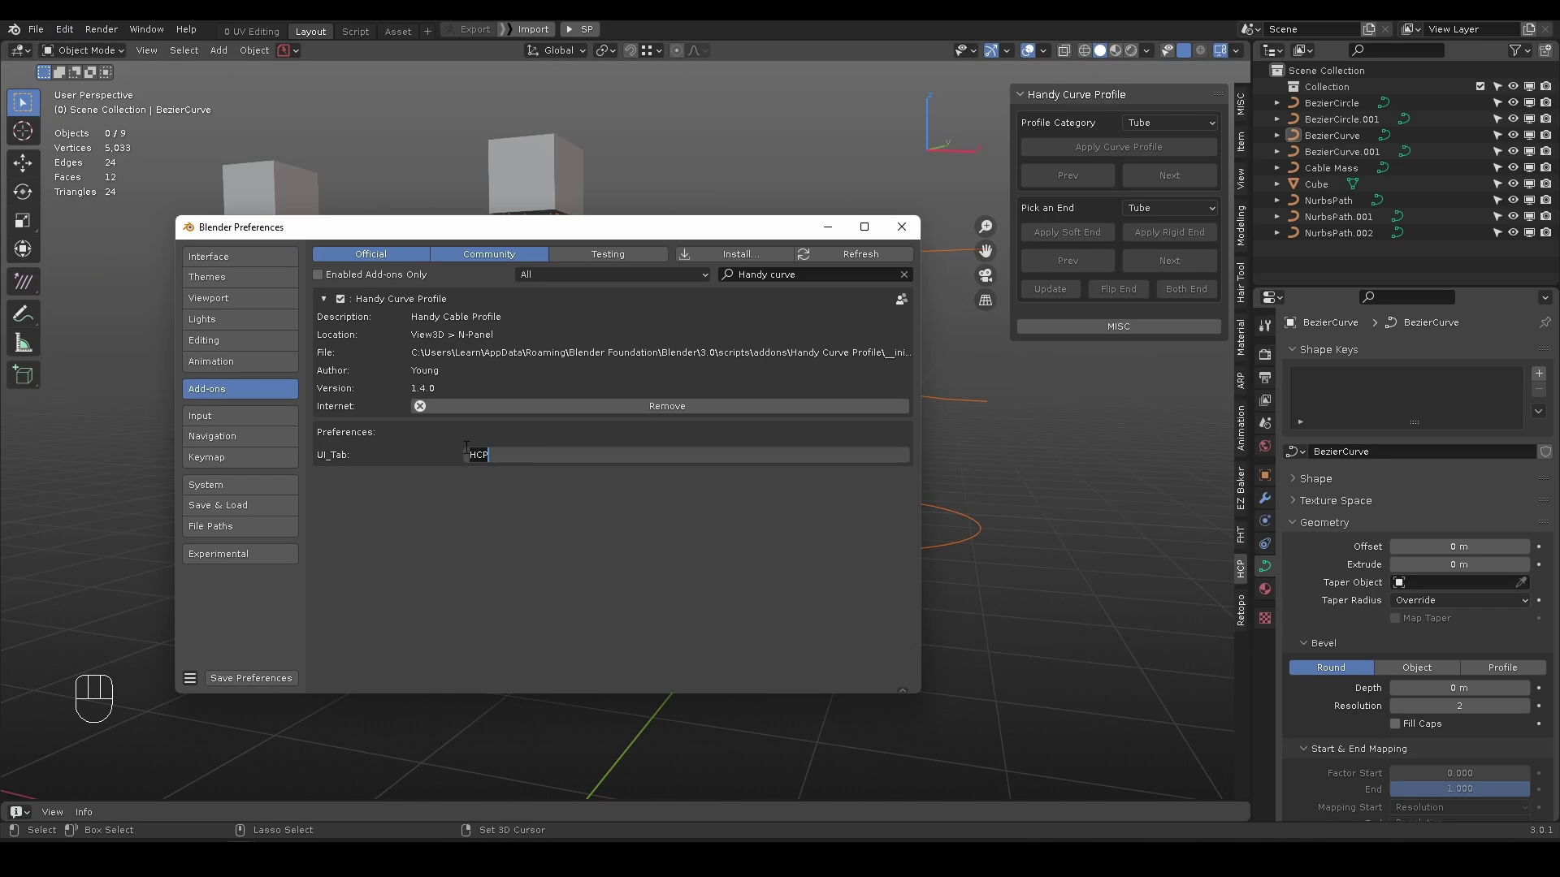
key(Return)
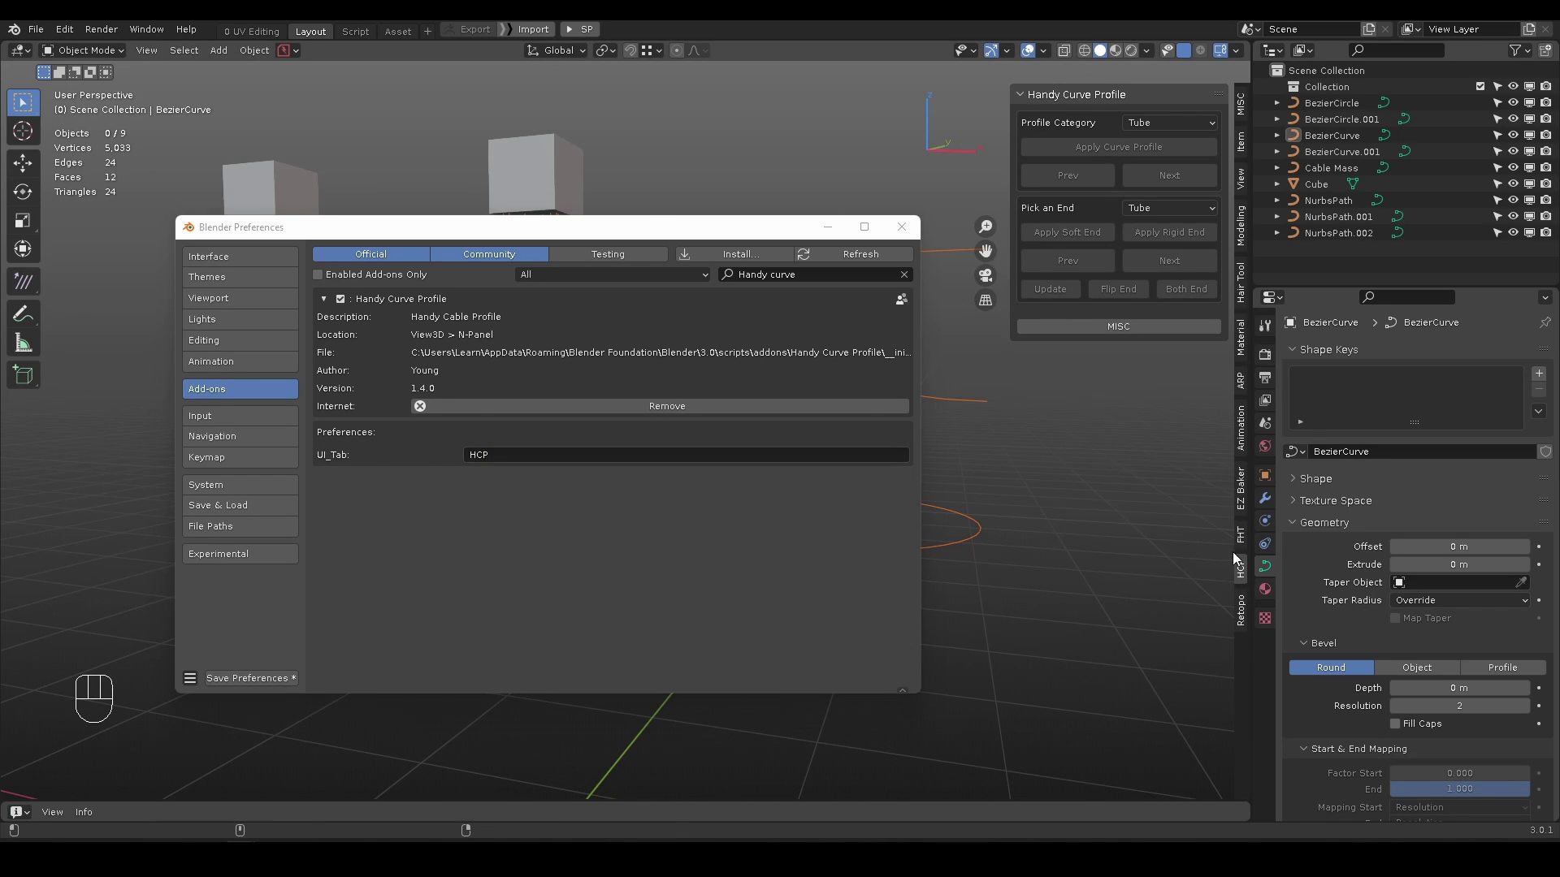
click(517, 455)
key(End)
key(BackSpace)
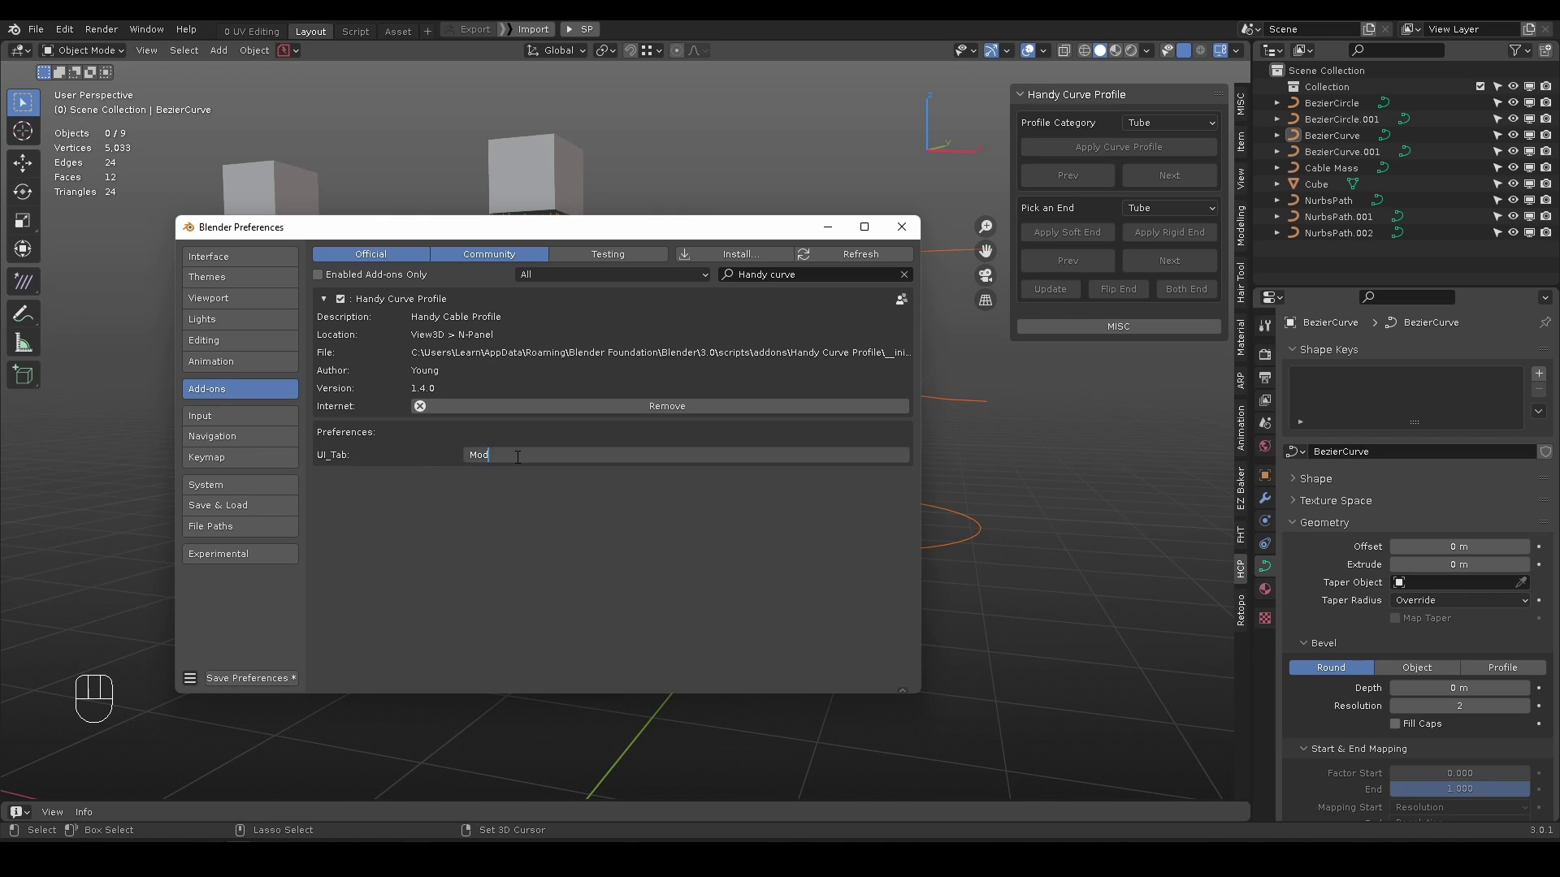
key(Return)
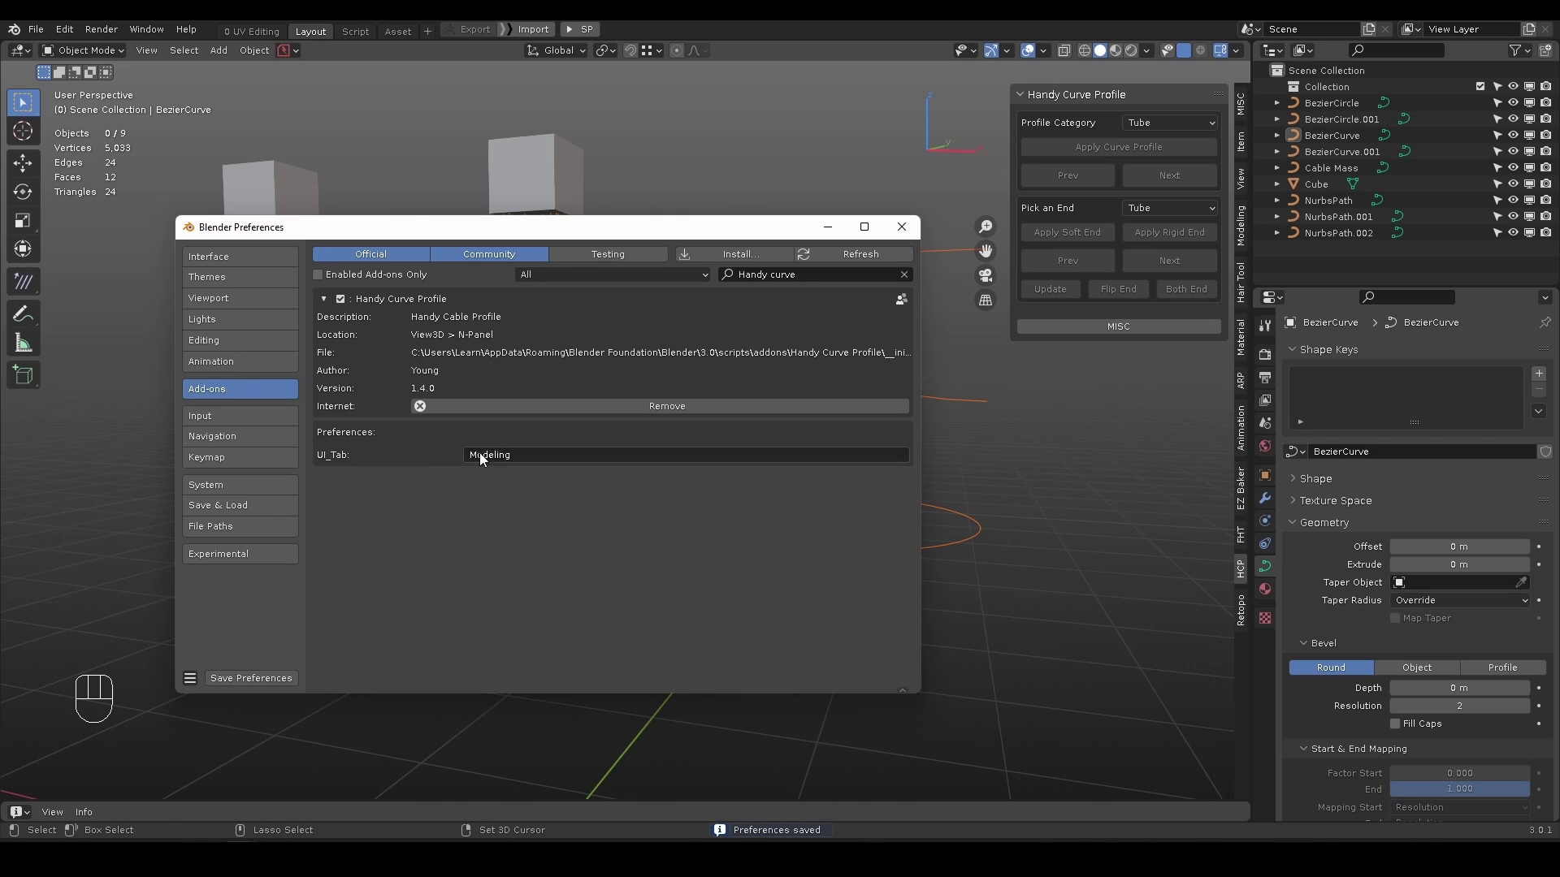
click(899, 227)
- Try the Tube curve profile on the straight path and undo it
alt+drag(553, 442, 540, 428)
drag(981, 126, 252, 545)
click(743, 273)
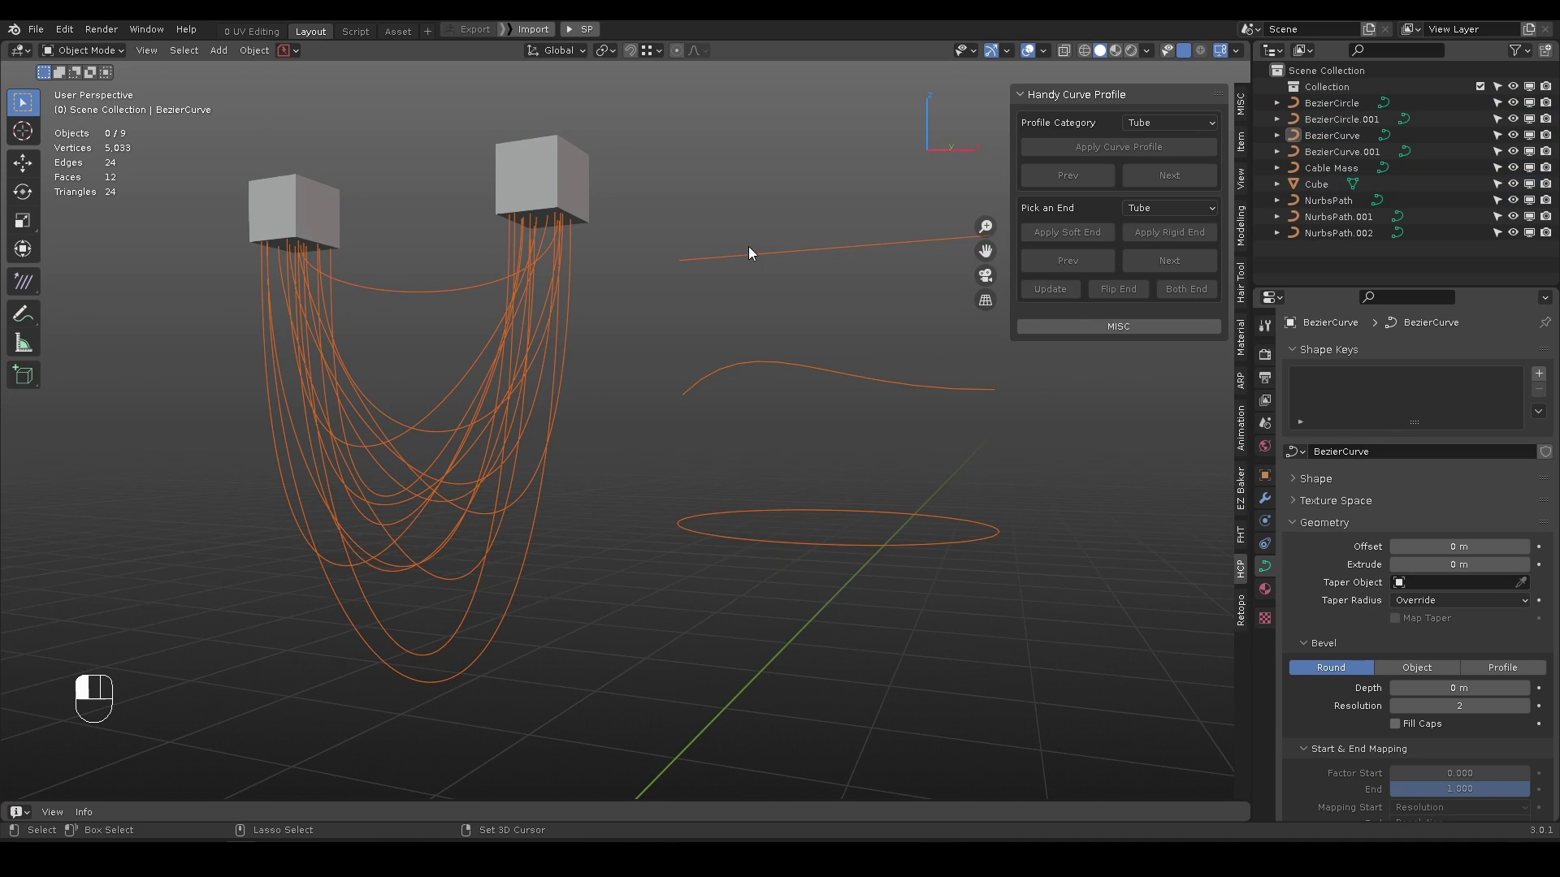
alt+drag(749, 246, 636, 413)
alt+middle_drag(685, 330, 562, 377)
scroll(609, 356, up, 6)
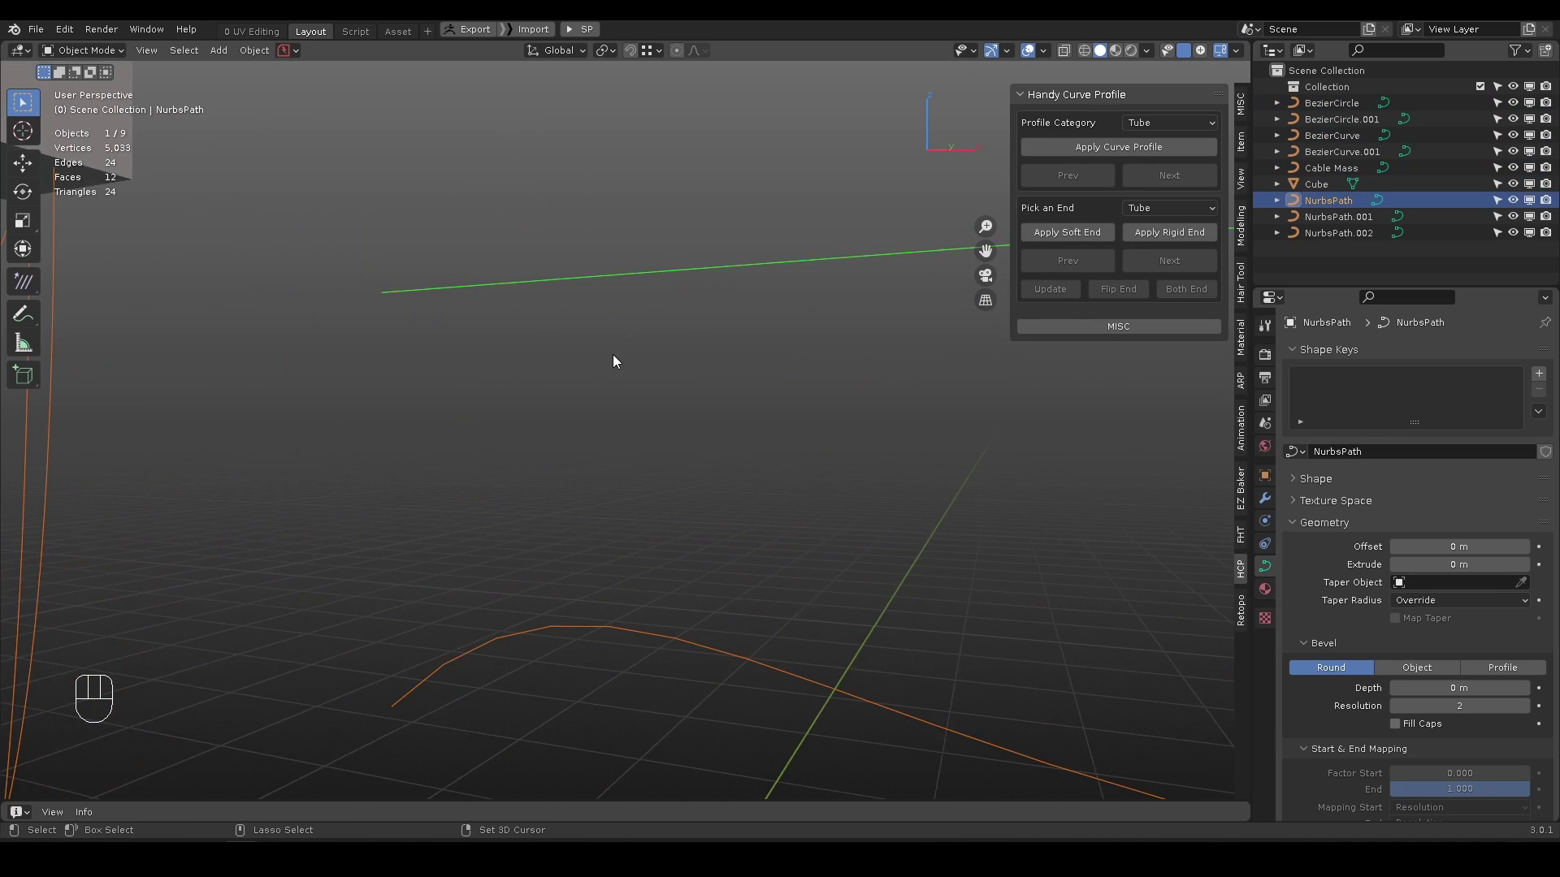
click(1111, 148)
alt+drag(486, 442, 794, 389)
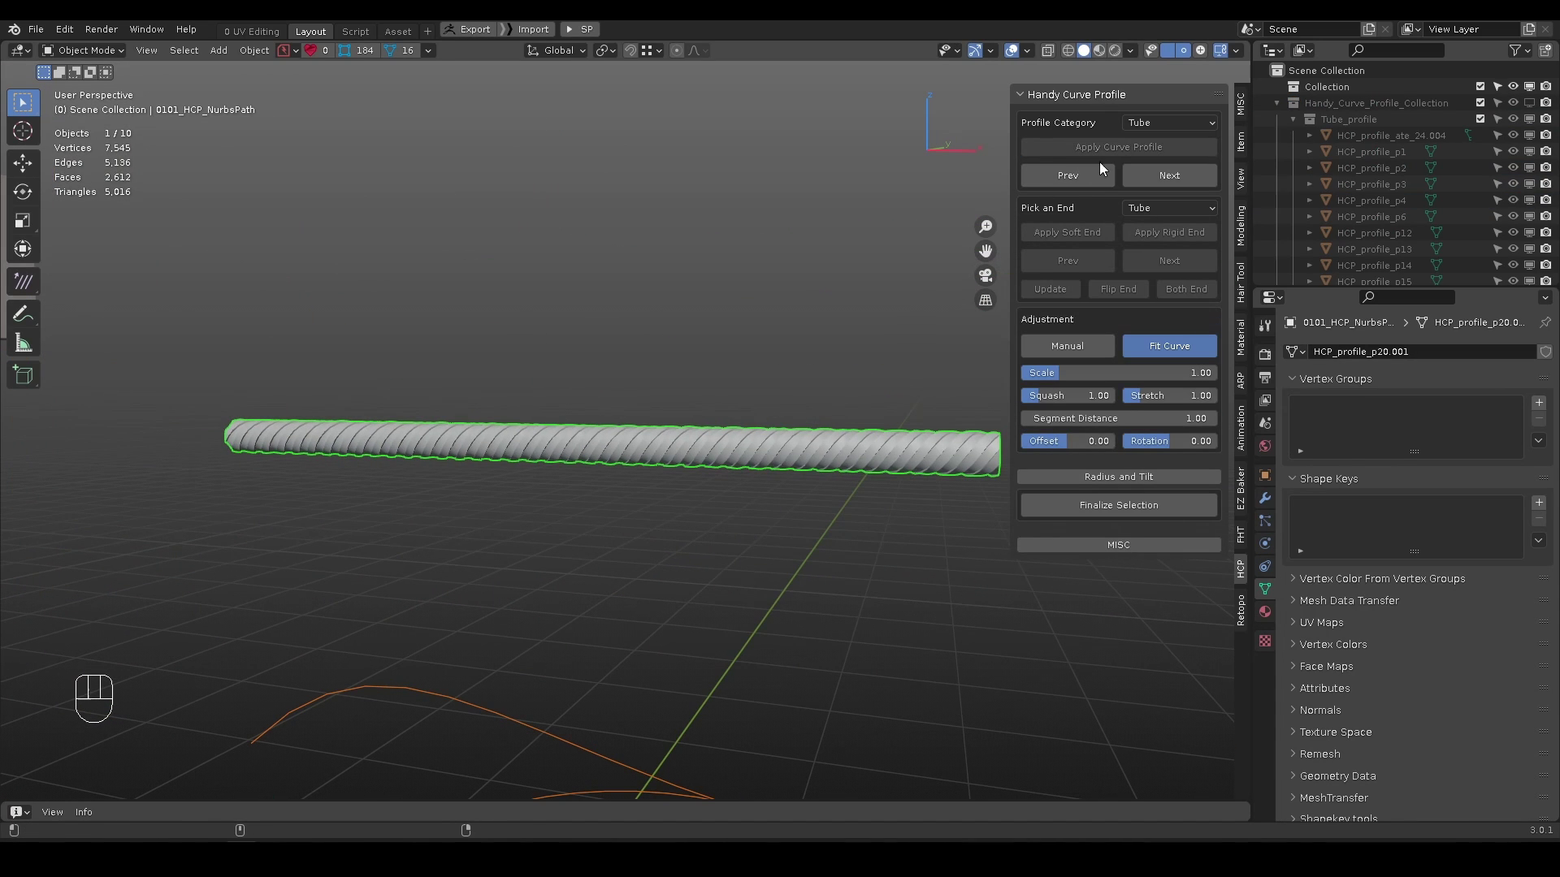
key(ctrl+z)
- Try the Tube curve profile on the hanging cables and the three curves beside them, and undo it
scroll(597, 441, down, 4)
alt+middle_drag(569, 475, 723, 338)
scroll(608, 409, down, 1)
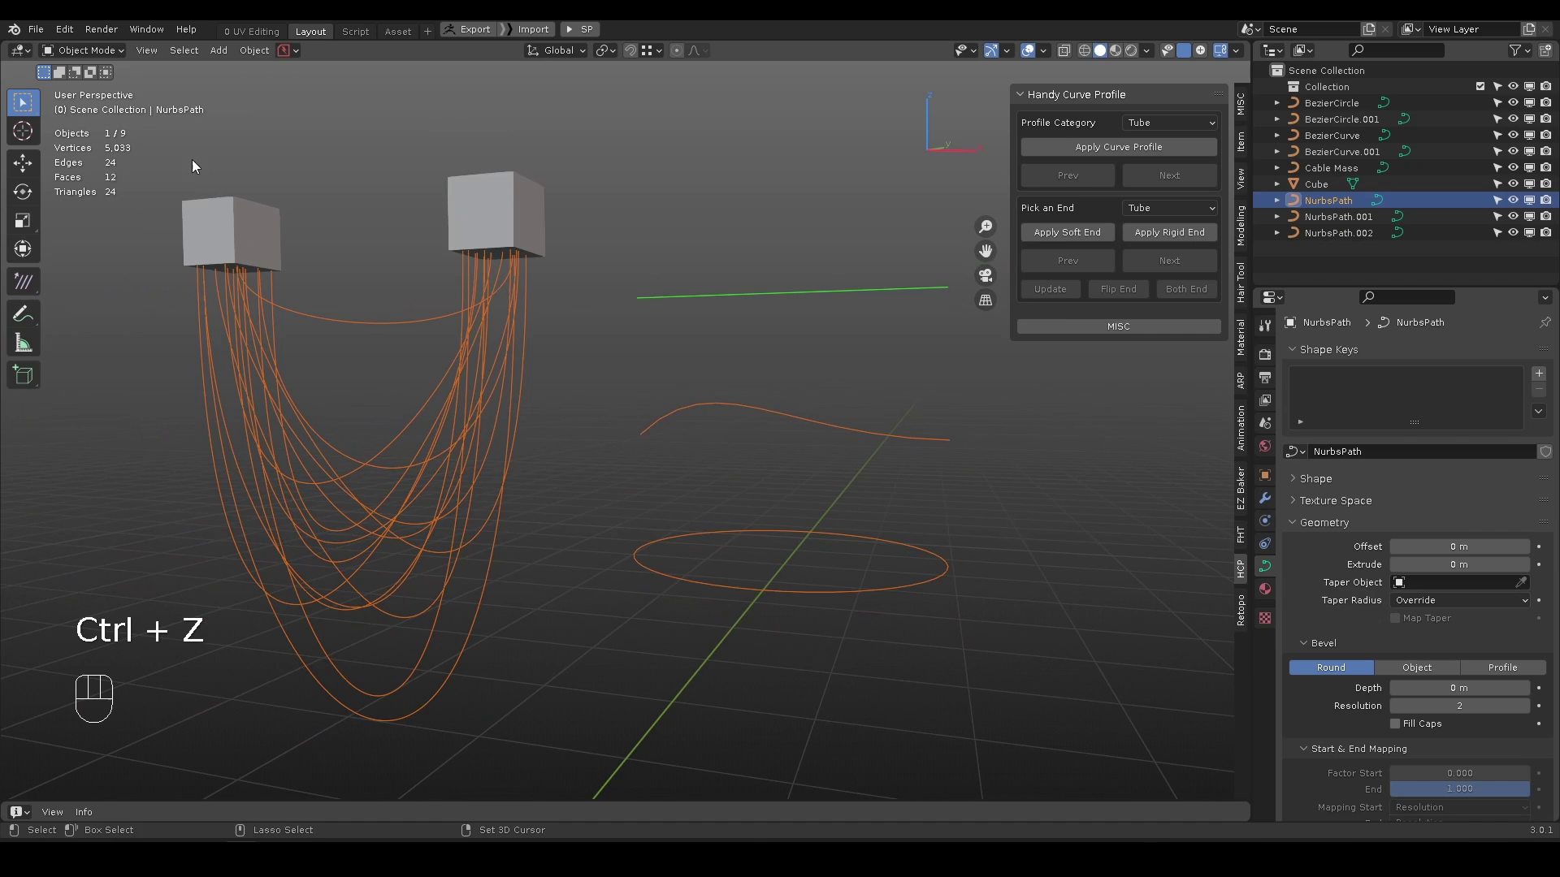
drag(191, 159, 918, 739)
click(1094, 148)
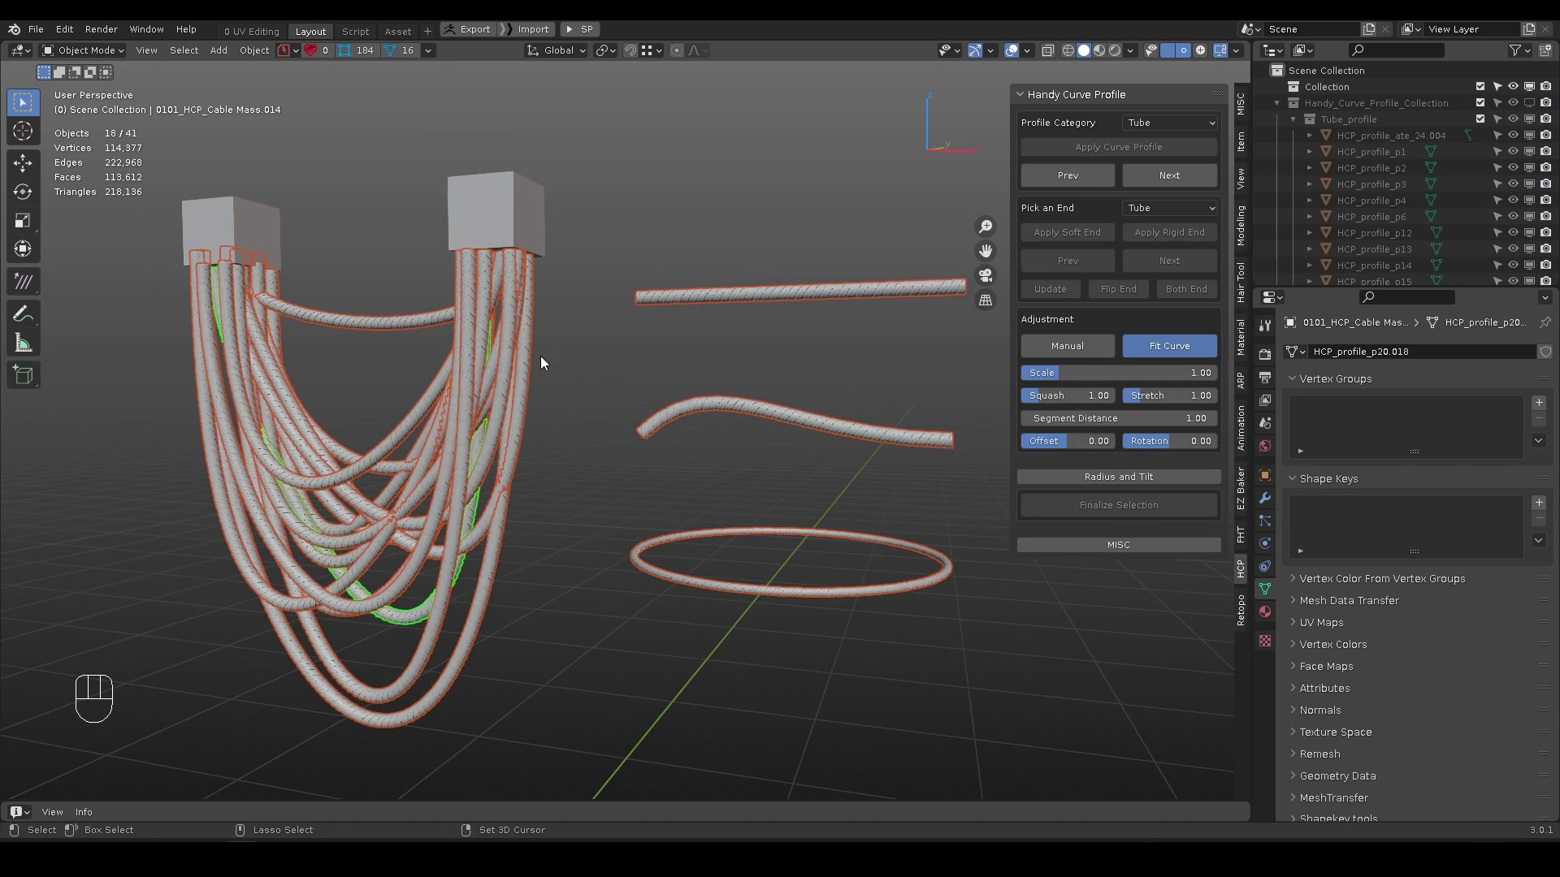
mouse_move(540, 356)
alt+mouse_down()
mouse_move(422, 353)
mouse_move(523, 363)
alt+mouse_up()
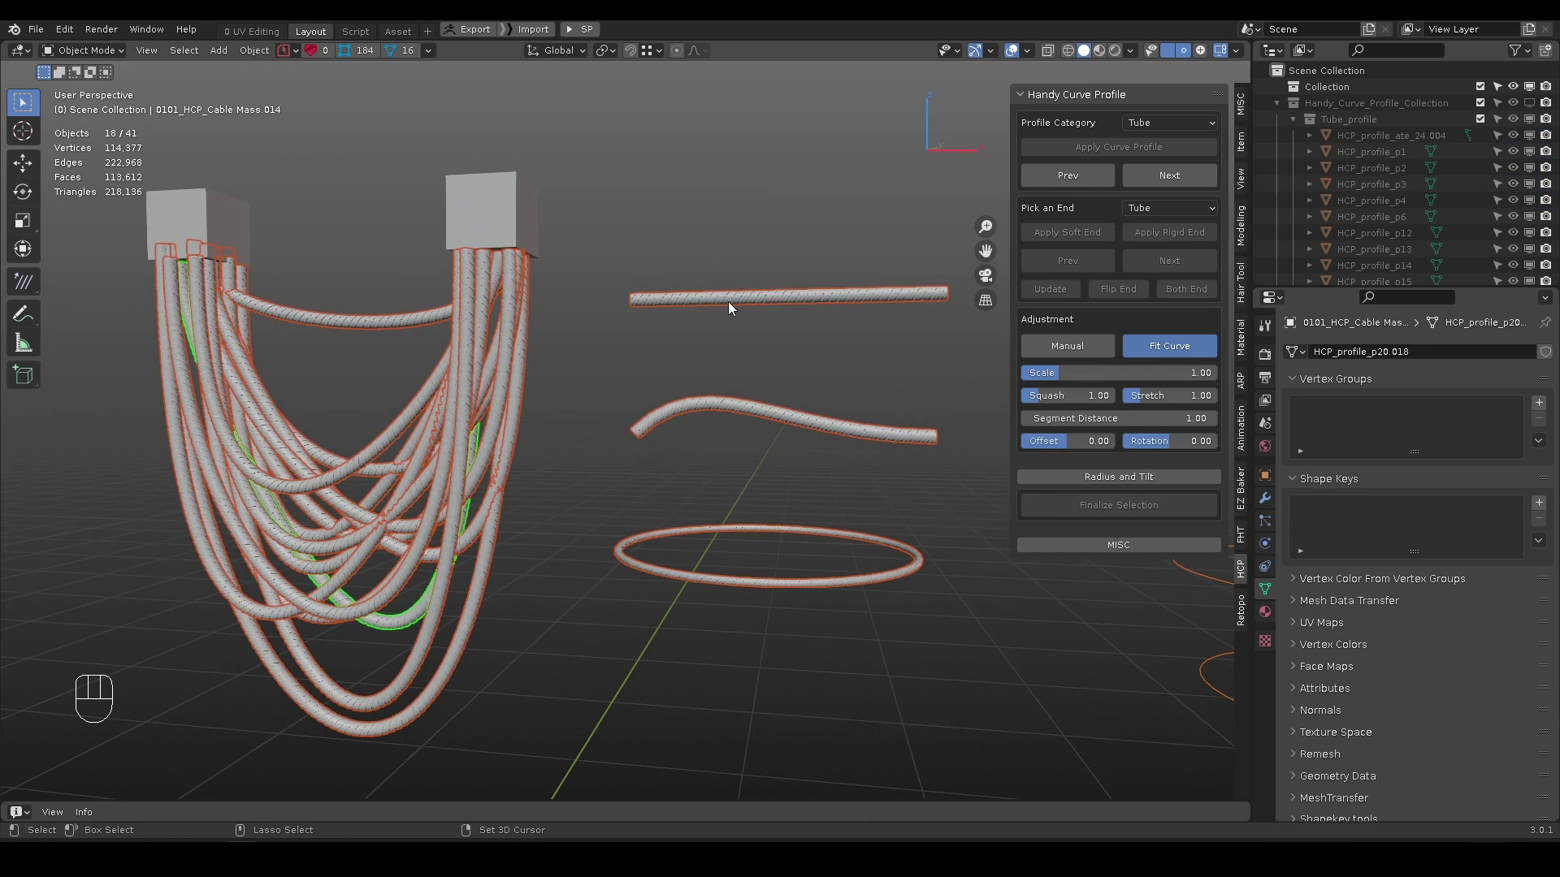
key(ctrl+z)
- Set the curve profile category to Rope for the selected curves
alt+middle_drag(618, 320, 657, 315)
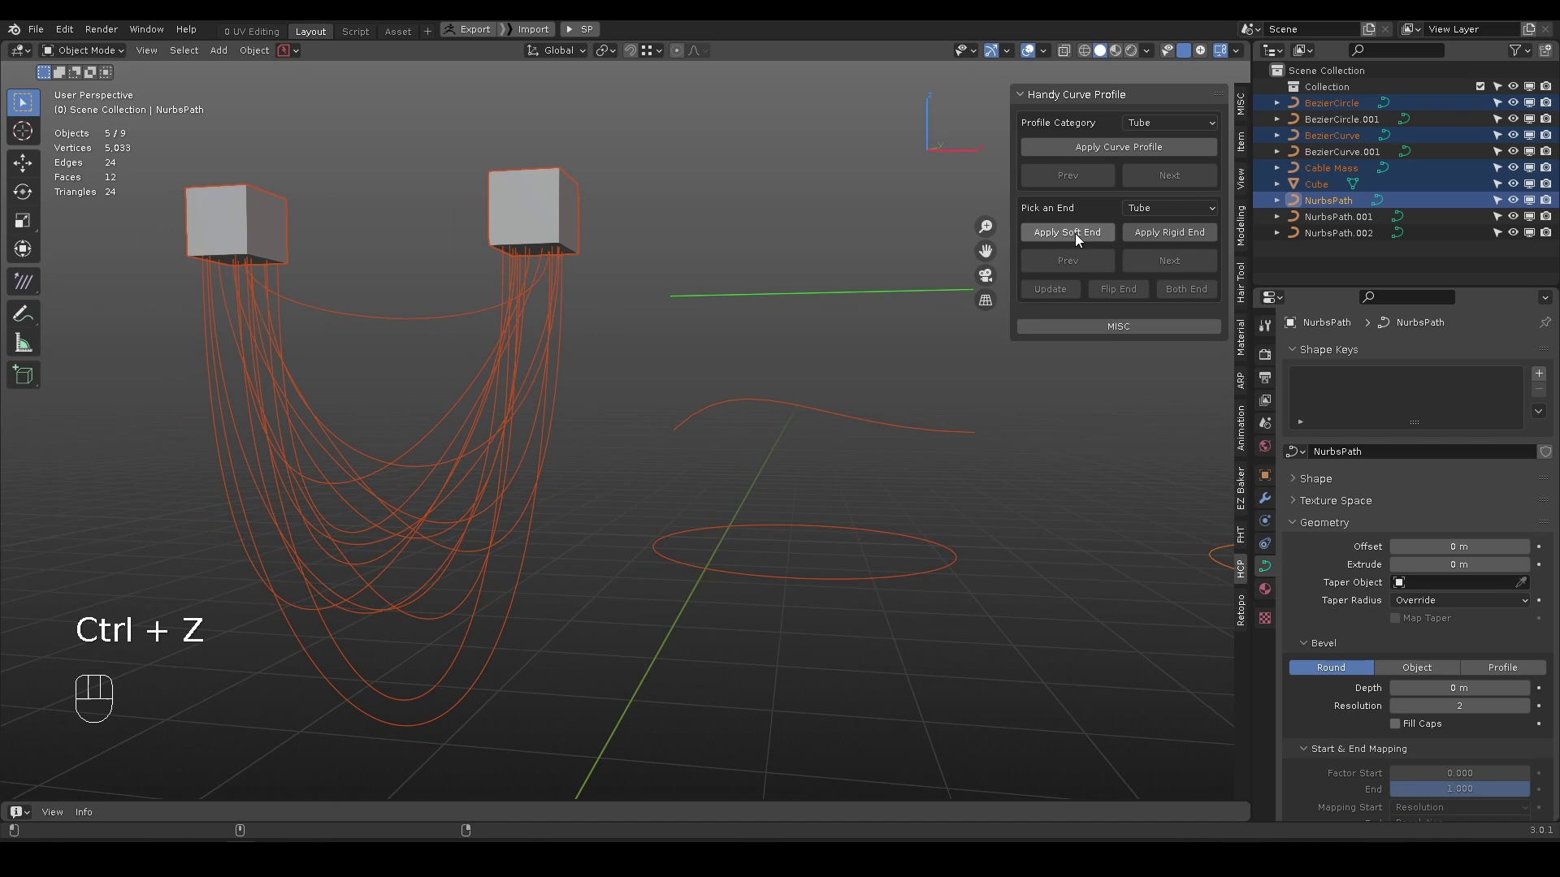
click(1172, 207)
click(1172, 203)
click(1168, 124)
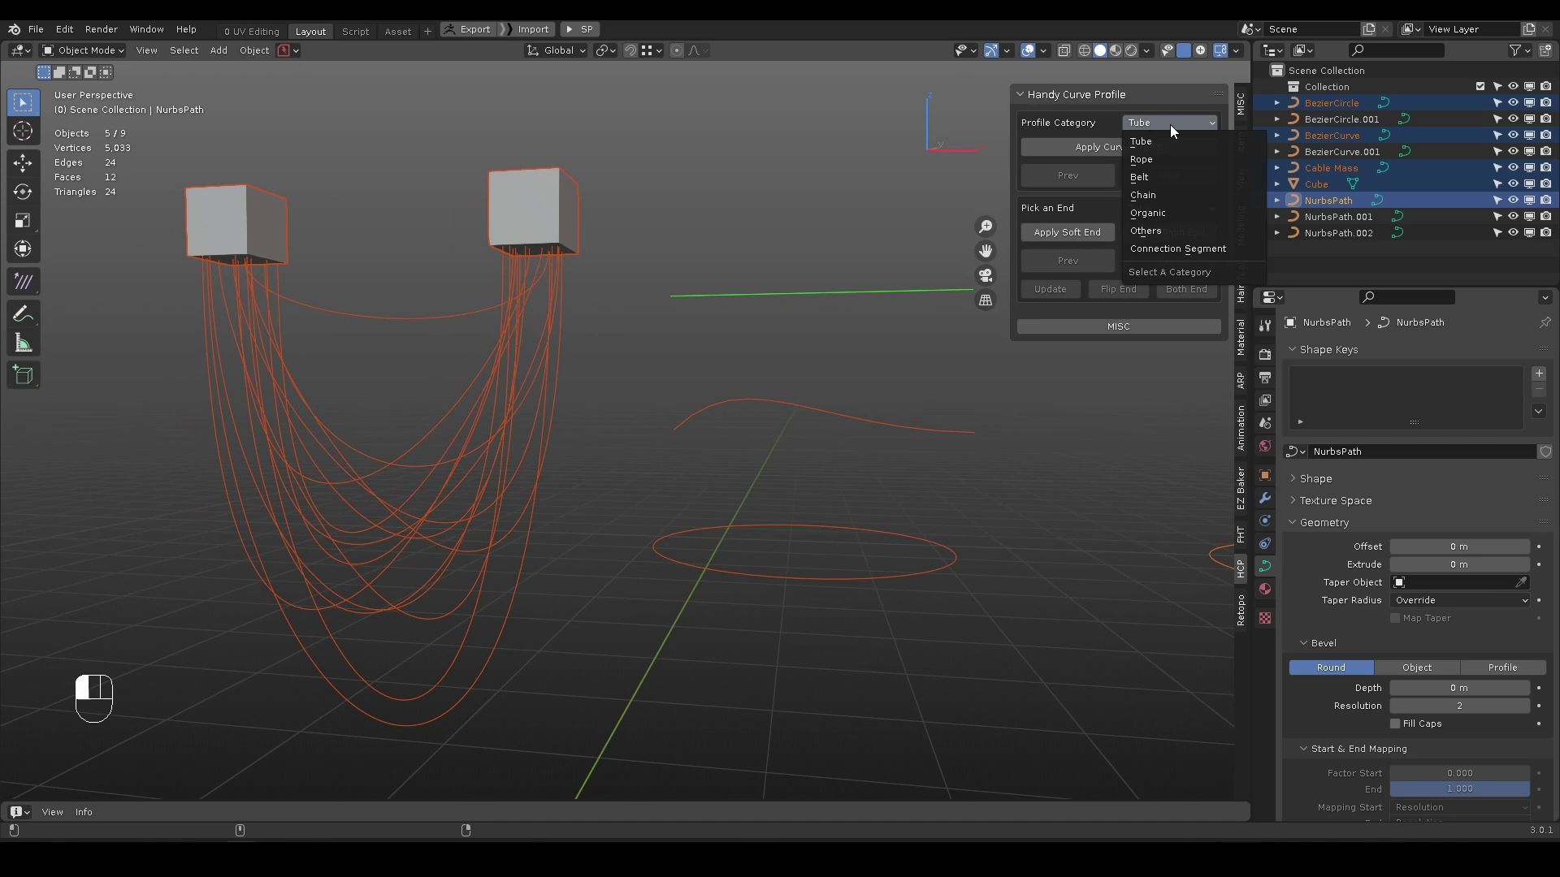
click(1170, 124)
click(1163, 129)
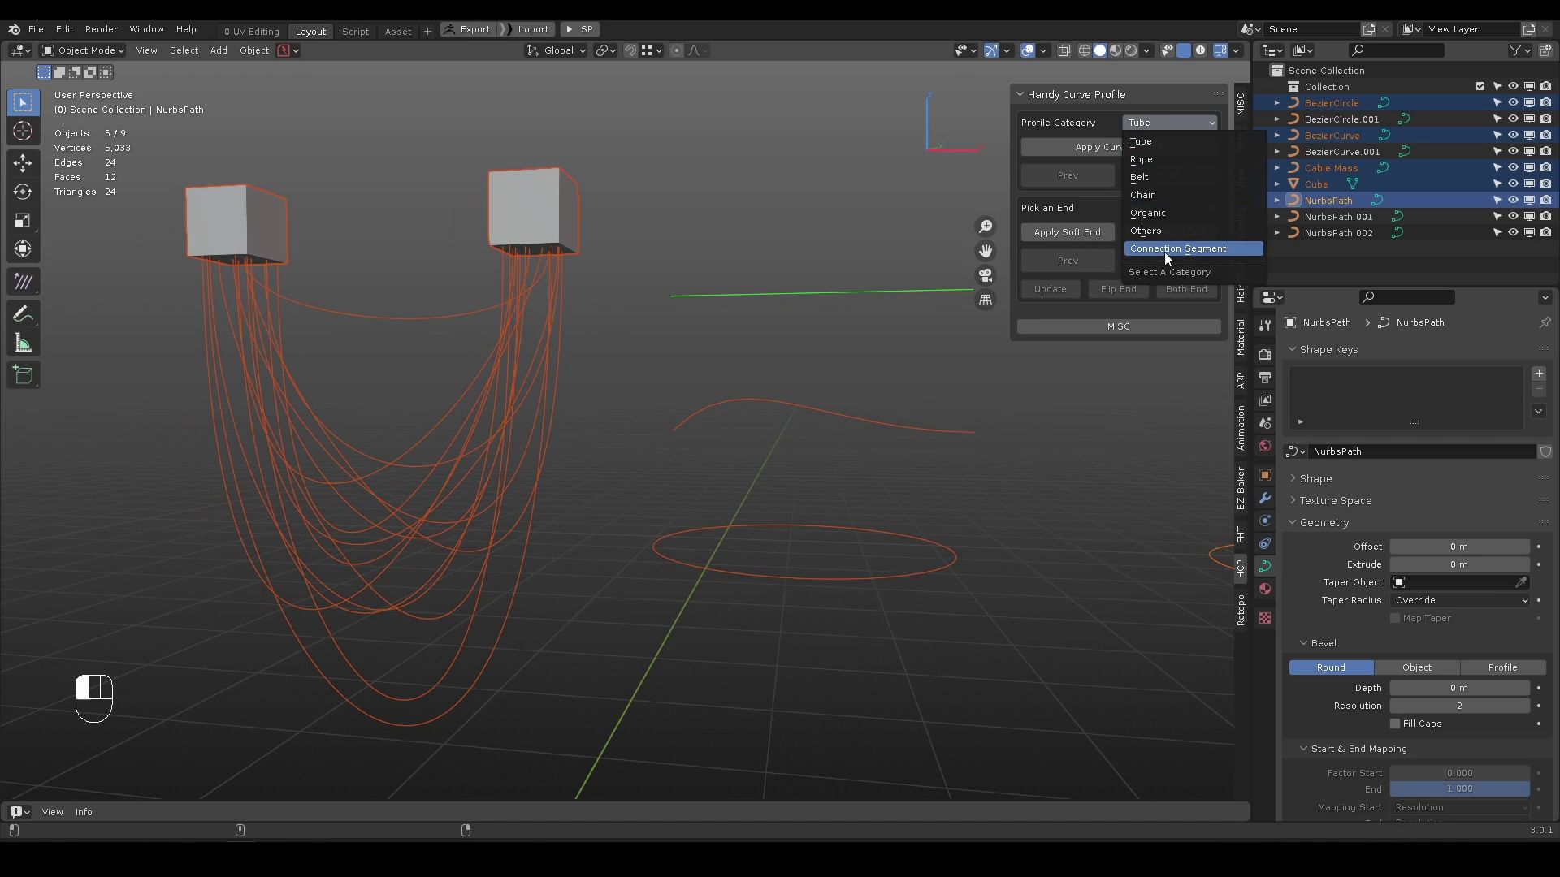
click(1147, 161)
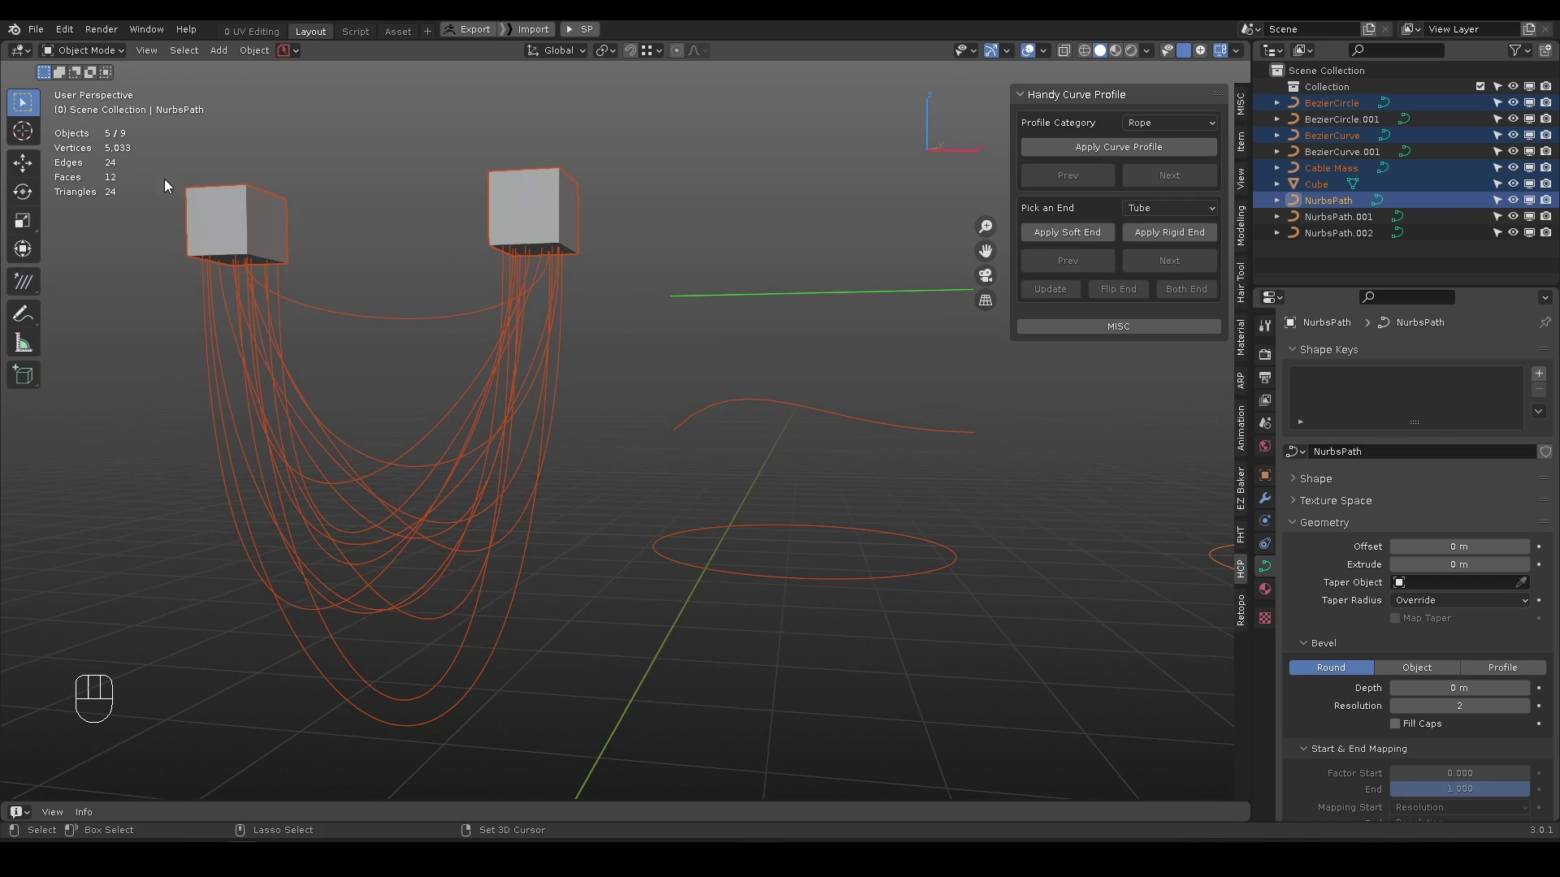
key(ctrl+z)
- Try the Belt curve profile on all the selected curves and undo it
click(1148, 126)
click(1142, 176)
click(1116, 150)
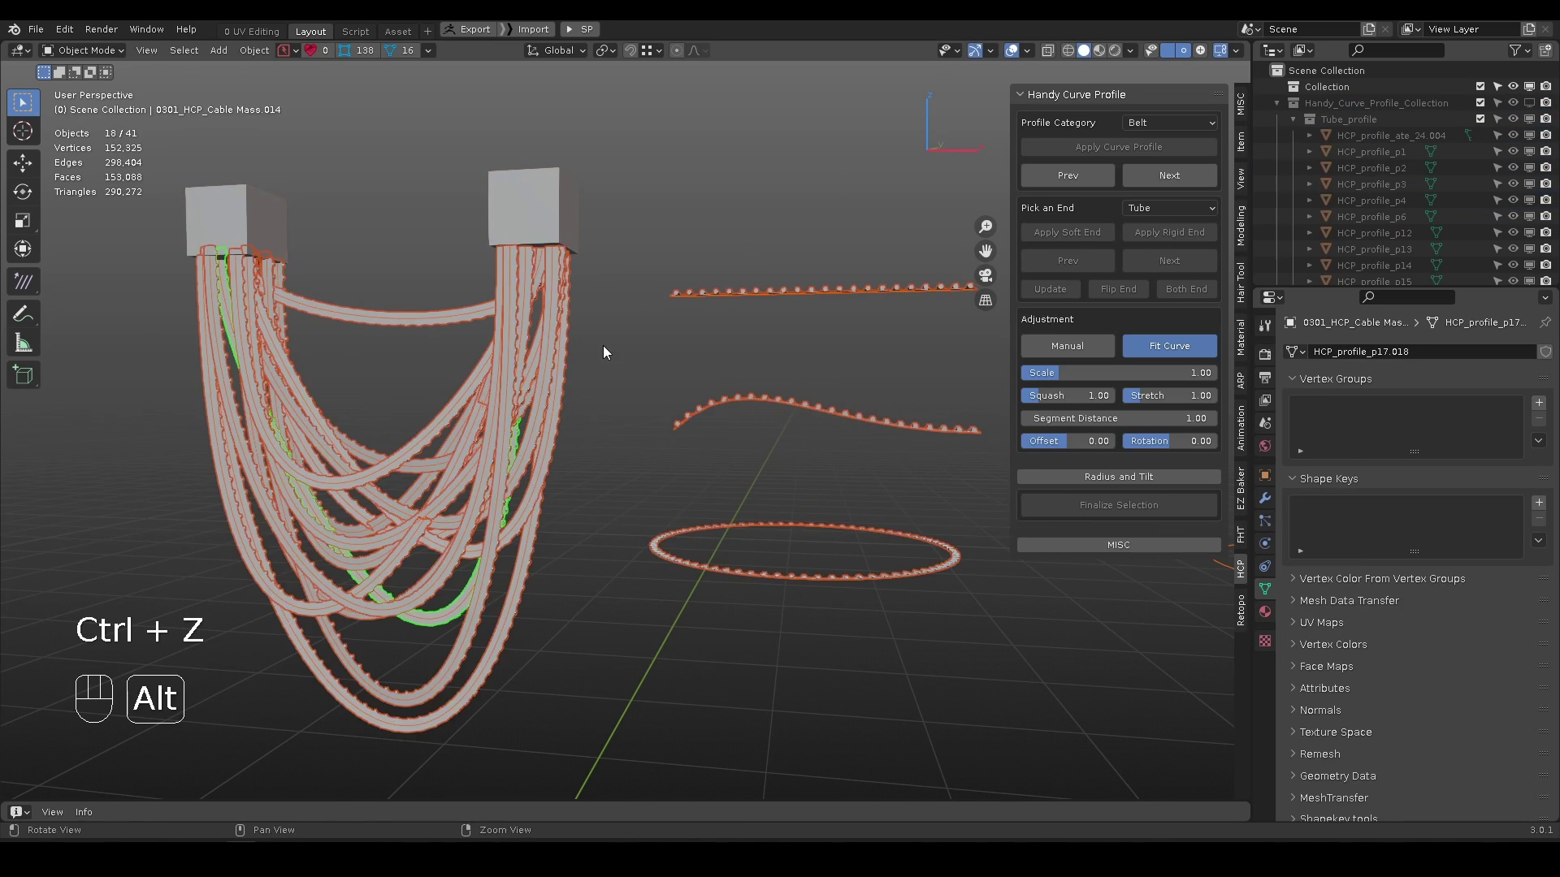
alt+drag(603, 345, 621, 351)
key(ctrl+z)
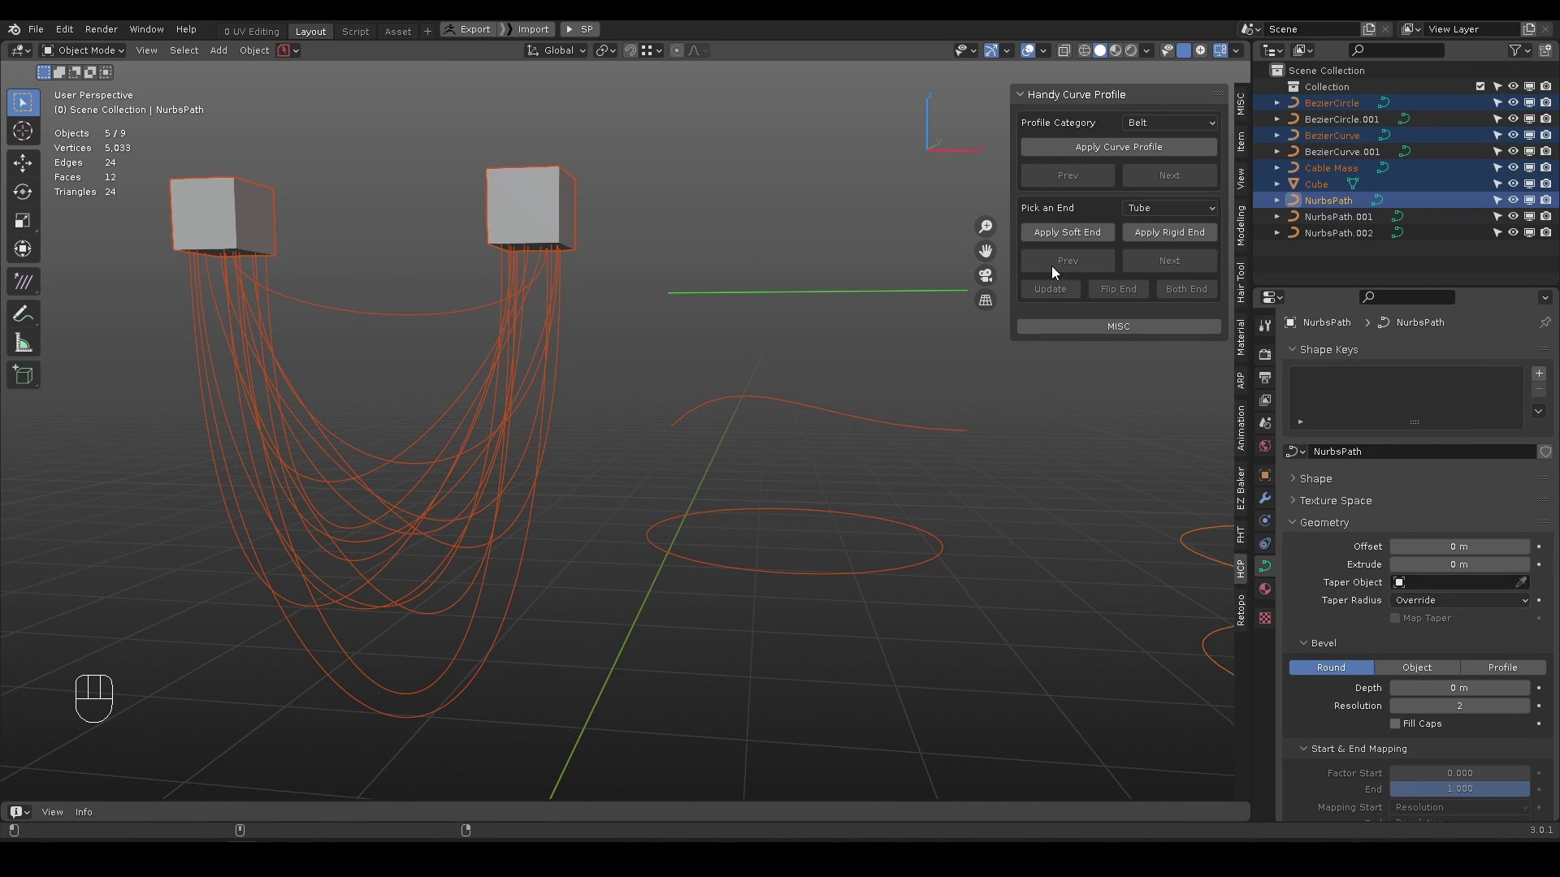
- Try a Tube soft end with a shifted offset on the wavy curve and delete it
click(770, 287)
scroll(770, 288, up, 6)
alt+middle_drag(770, 288, 608, 367)
click(529, 662)
alt+middle_drag(528, 663, 546, 493)
click(1065, 234)
alt+middle_drag(629, 522, 718, 461)
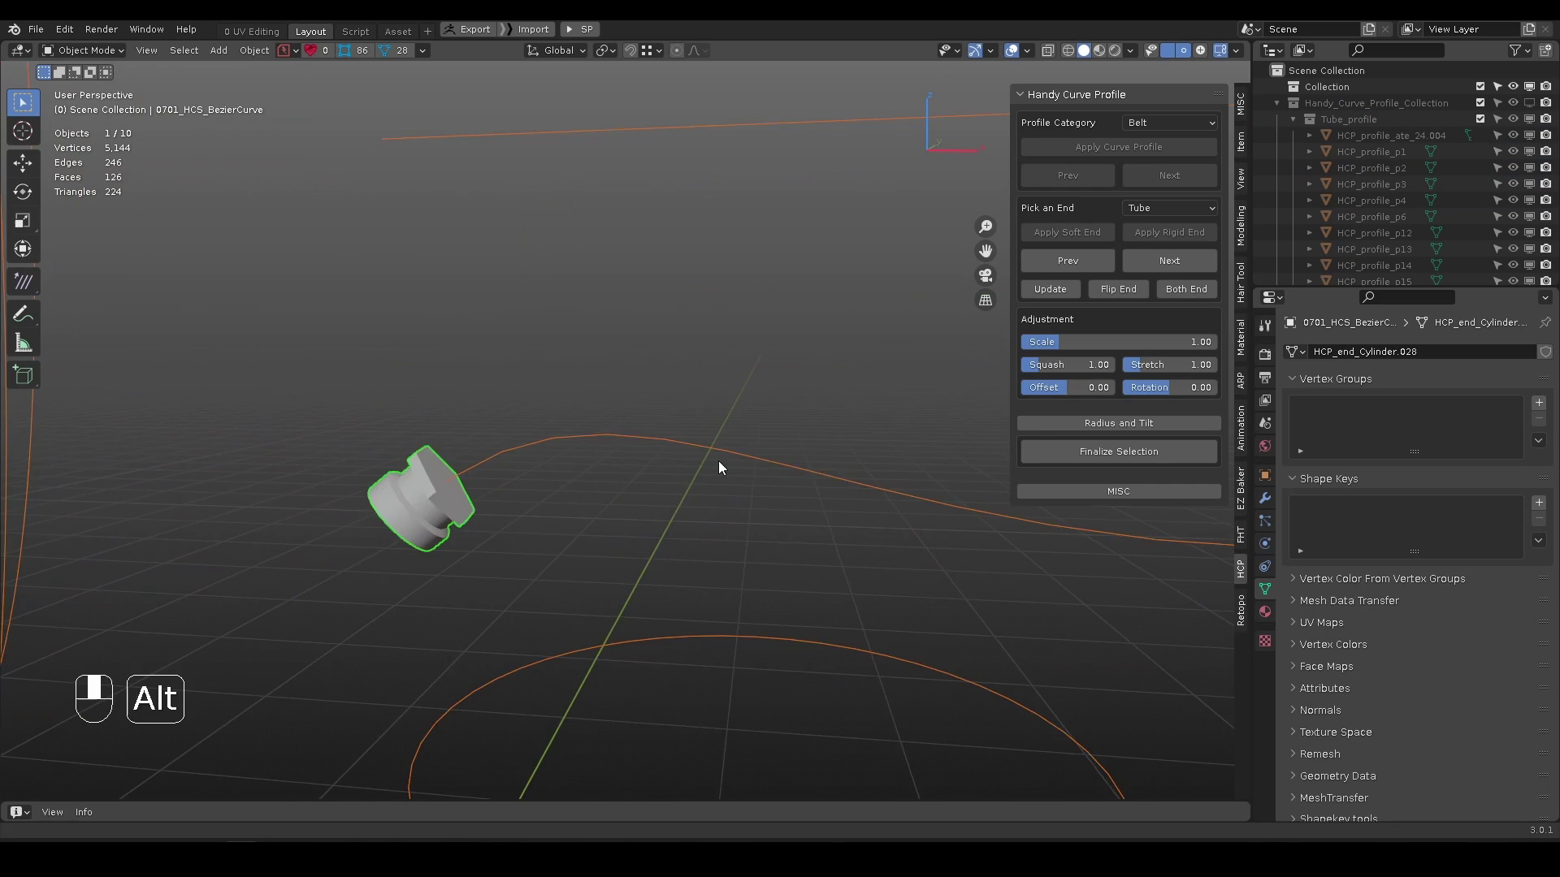
mouse_move(421, 503)
alt+mouse_down()
mouse_move(461, 494)
mouse_move(431, 492)
alt+mouse_up()
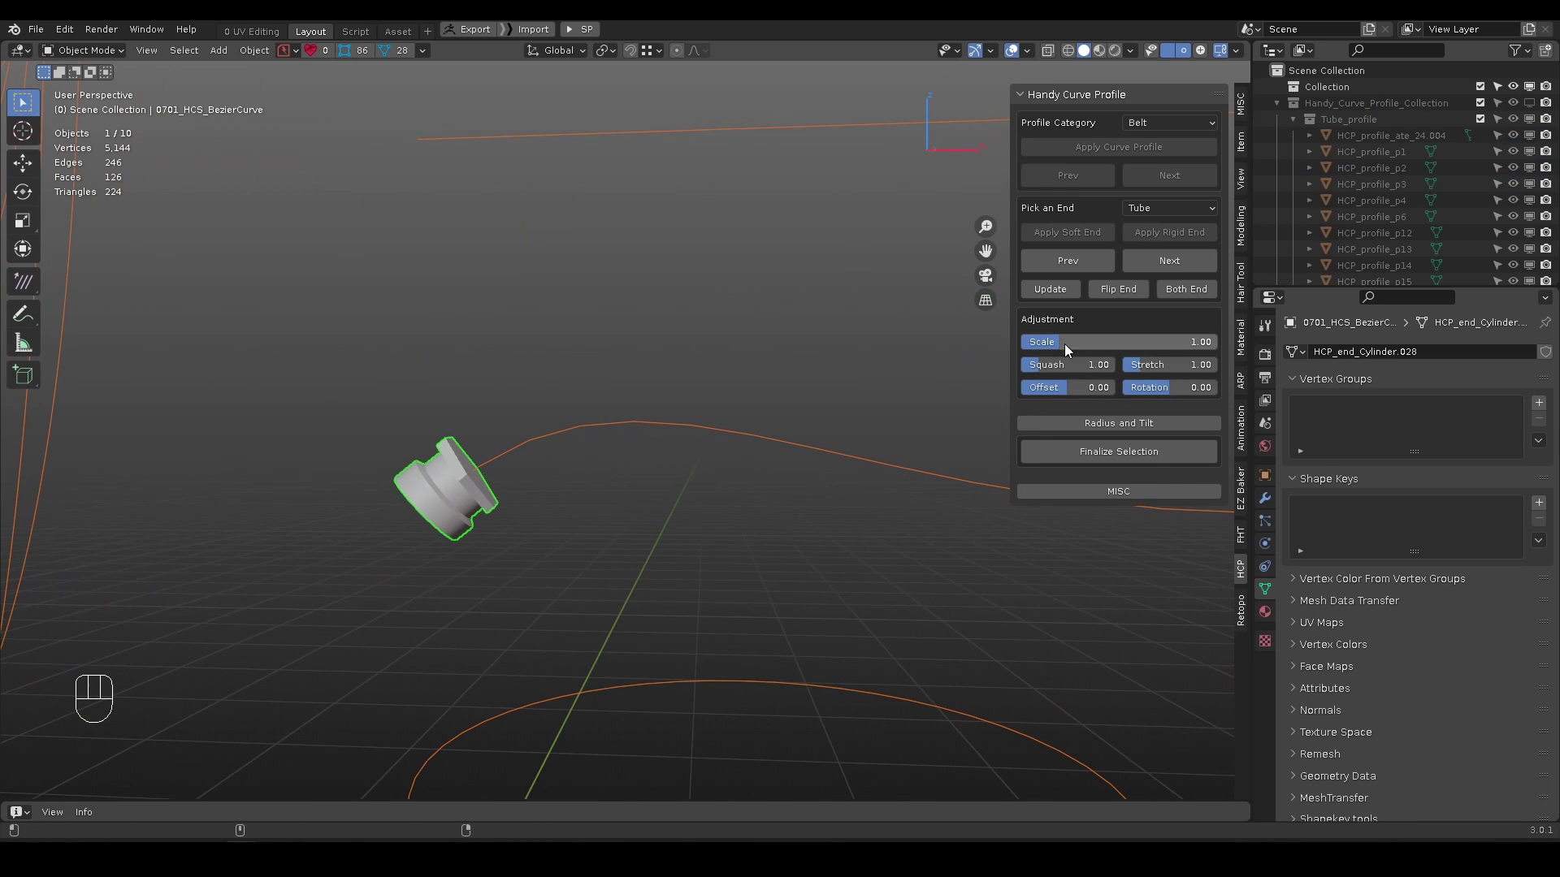
mouse_move(1061, 387)
shift+mouse_down()
mouse_move(1109, 387)
mouse_move(1048, 390)
shift+mouse_up()
key(x)
- Try a Tube rigid end with an offset of -0.04 on the wavy curve and delete it
click(477, 515)
alt+middle_drag(476, 516, 489, 474)
click(1161, 234)
mouse_move(1056, 365)
shift+mouse_down()
mouse_move(1177, 363)
mouse_move(1064, 370)
shift+mouse_up()
click(1085, 399)
key(x)
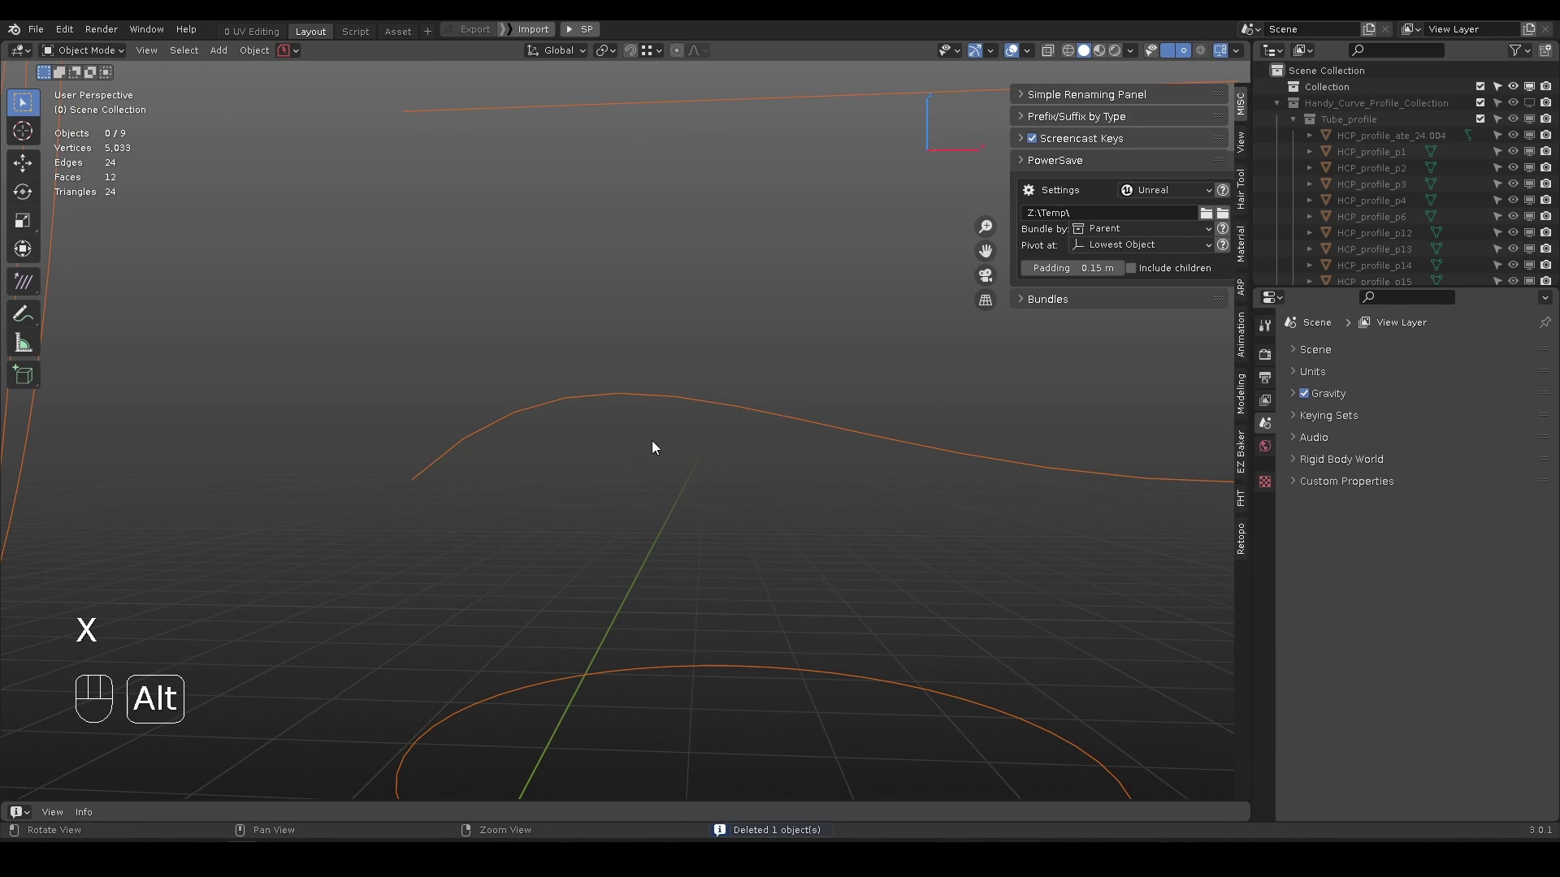
- Try Tube soft ends and Tube rigid ends on the hanging cables and the three curves beside them, undoing both
scroll(650, 443, down, 8)
alt+drag(647, 435, 742, 585)
scroll(732, 569, up, 3)
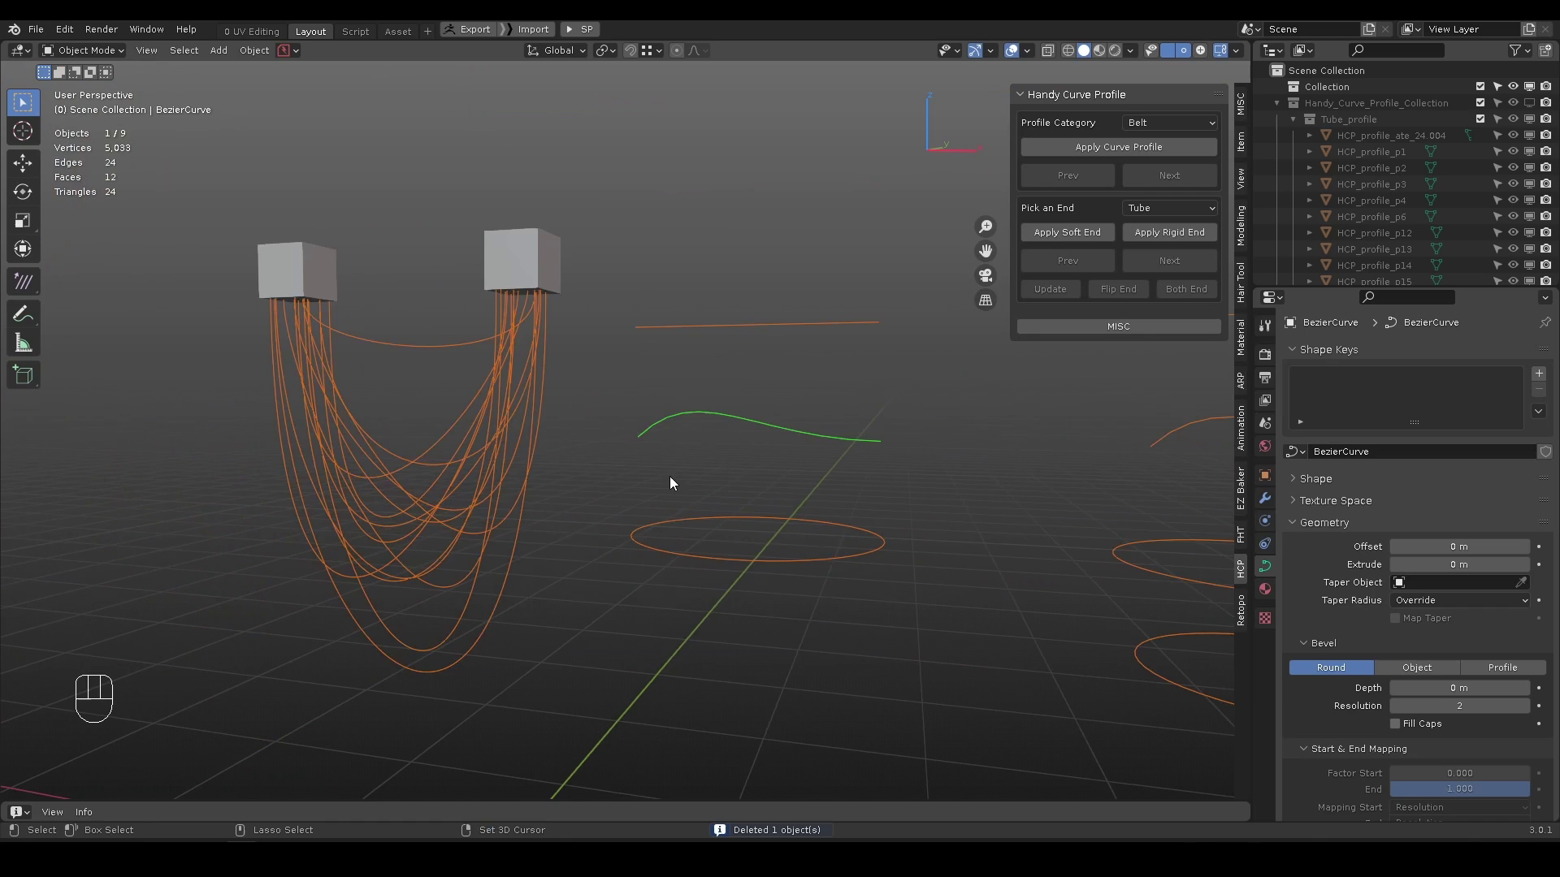
drag(244, 195, 785, 723)
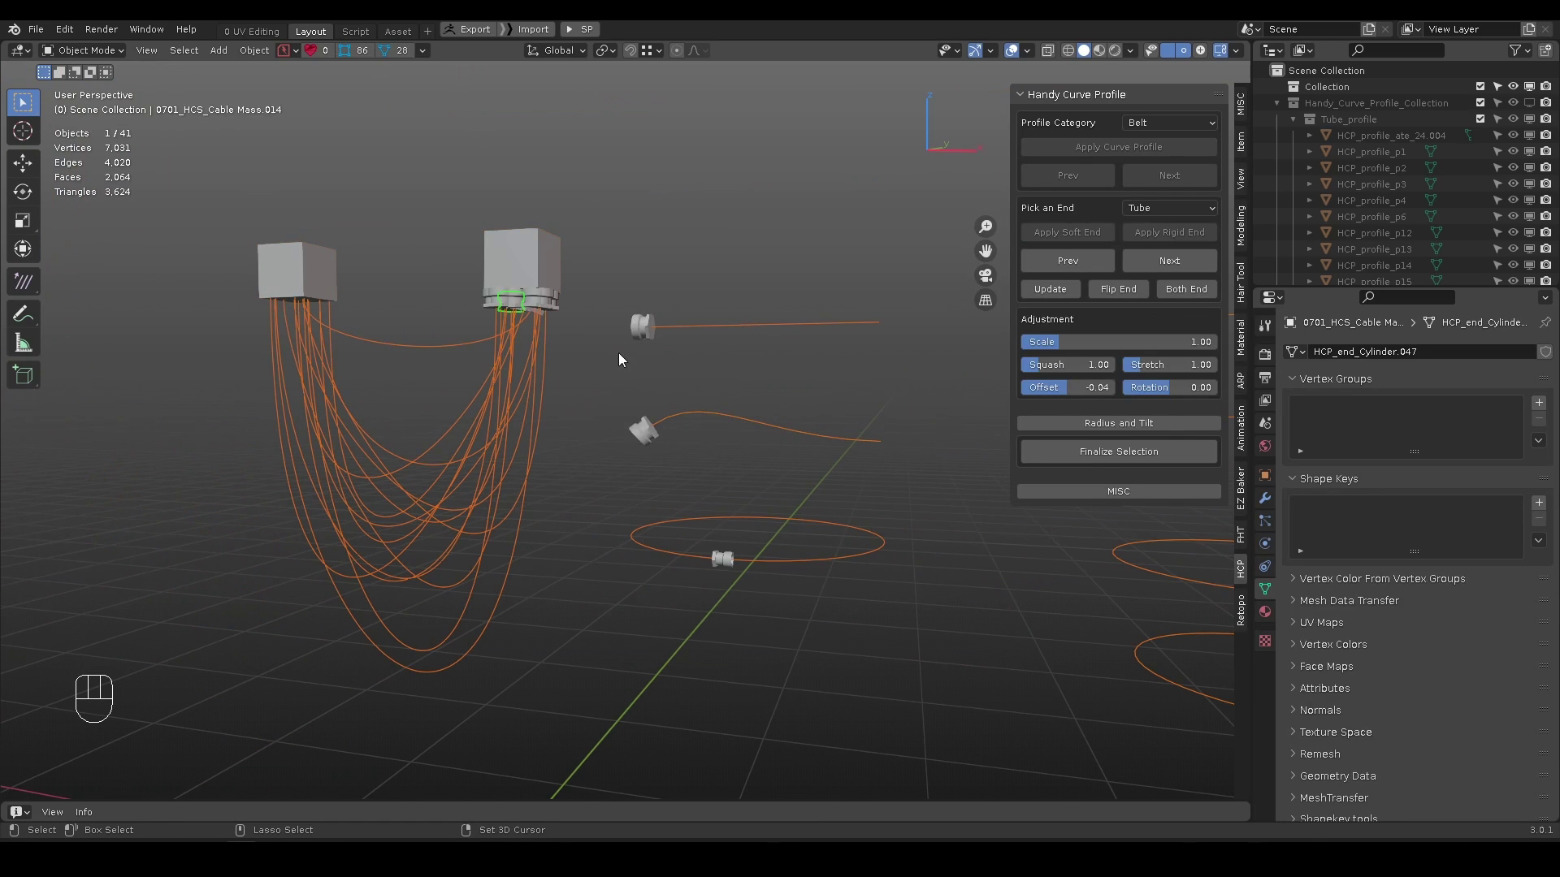
key(ctrl+z)
click(1133, 227)
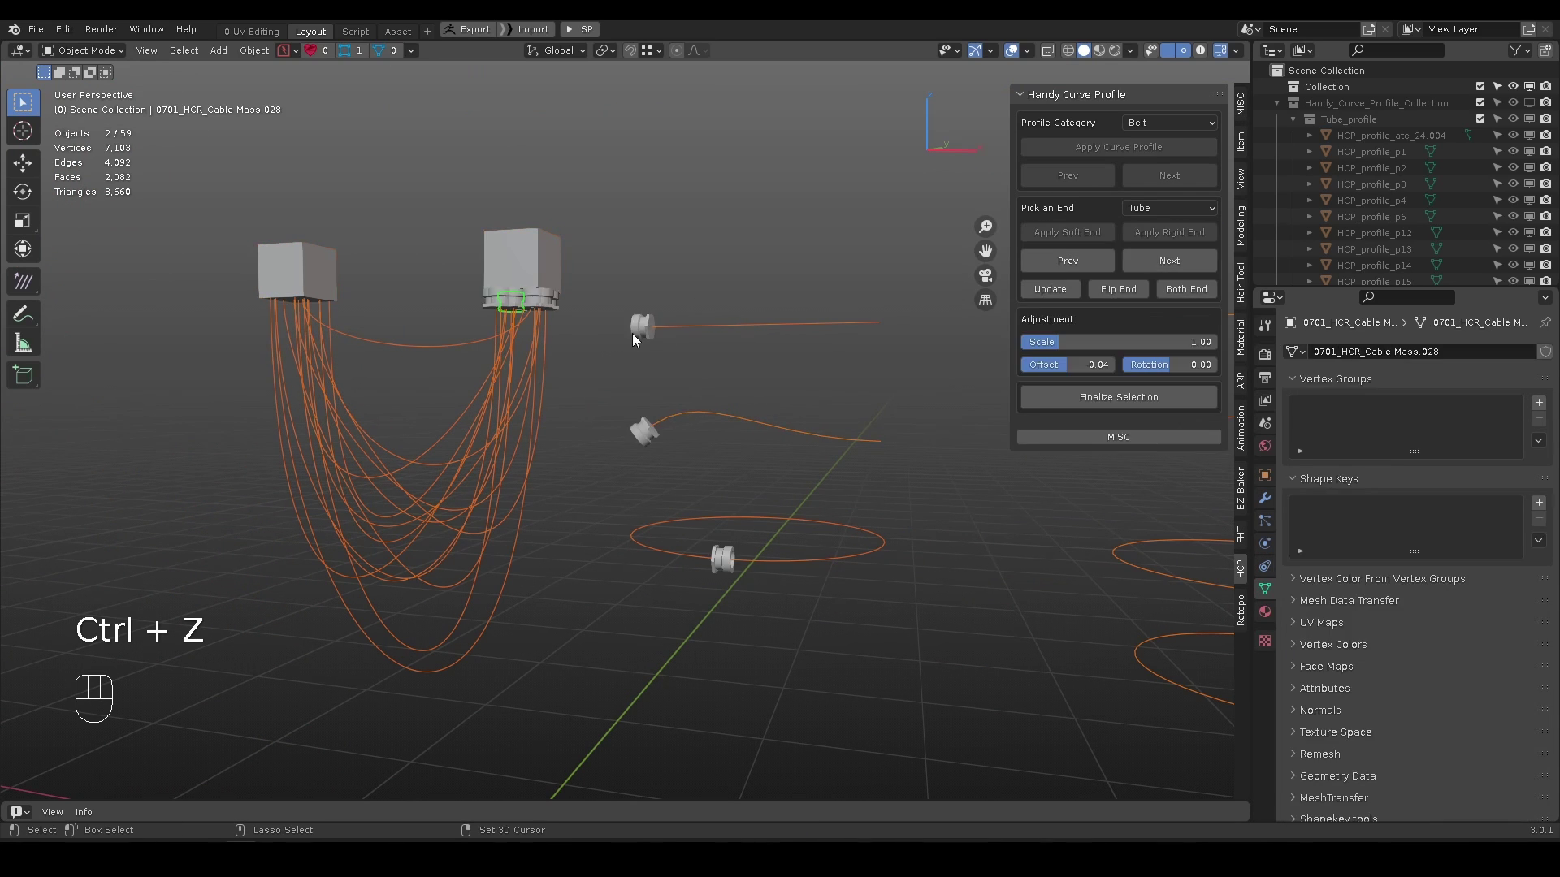
key(ctrl+z)
- Apply the Tube curve profile to the selected curves after trying and undoing the Belt profile
click(1101, 155)
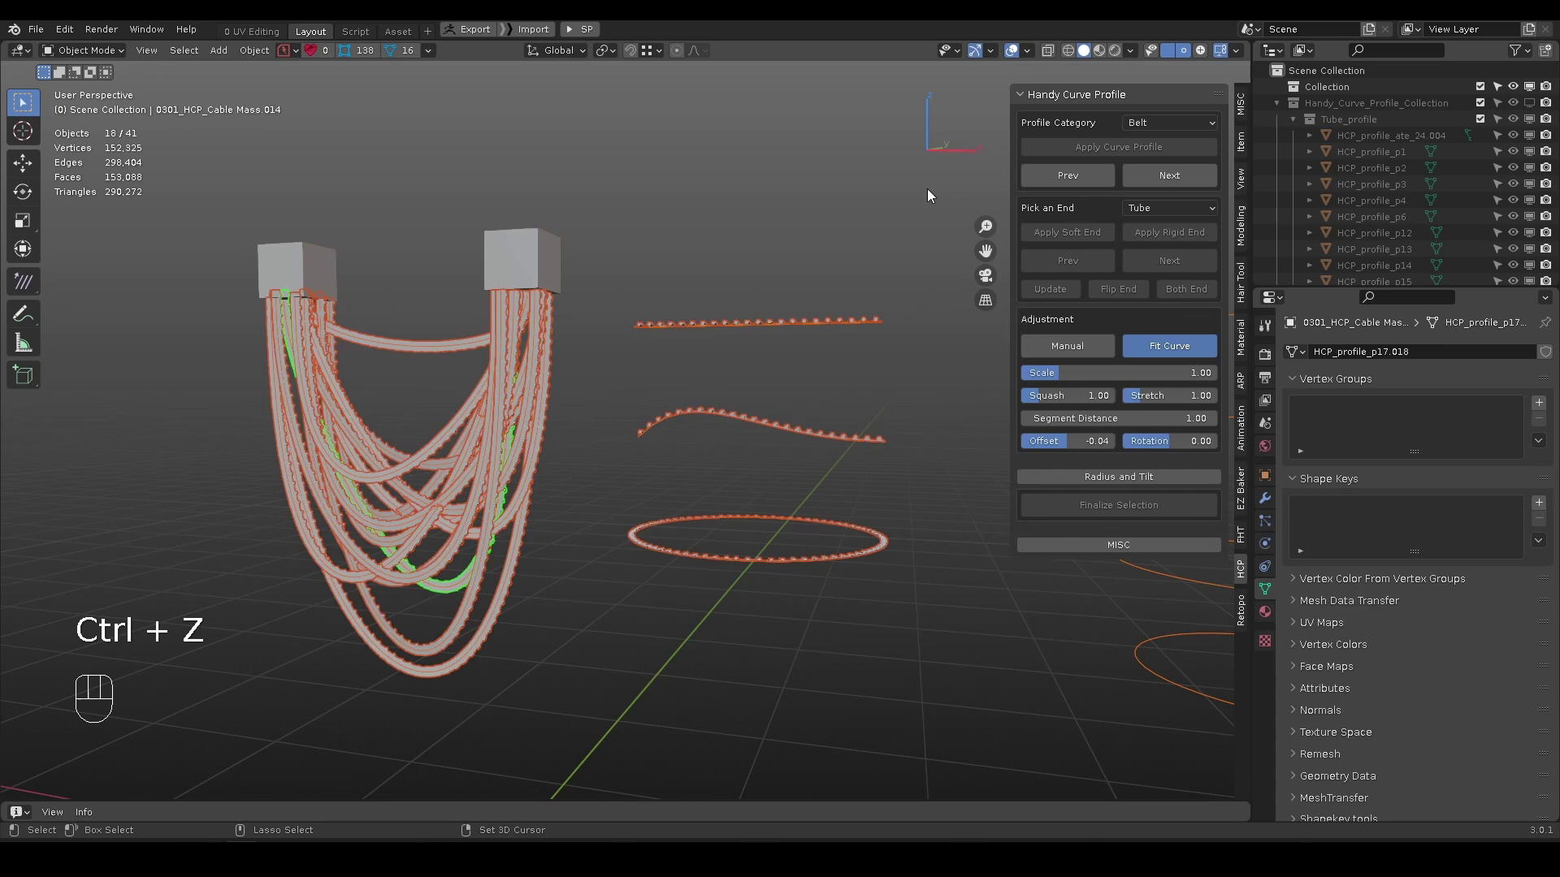
key(ctrl+z)
click(1171, 125)
click(1153, 144)
click(1133, 148)
- Cycle the straight path's profile forward and back through the Tube variants, ending on variant 0102
click(760, 325)
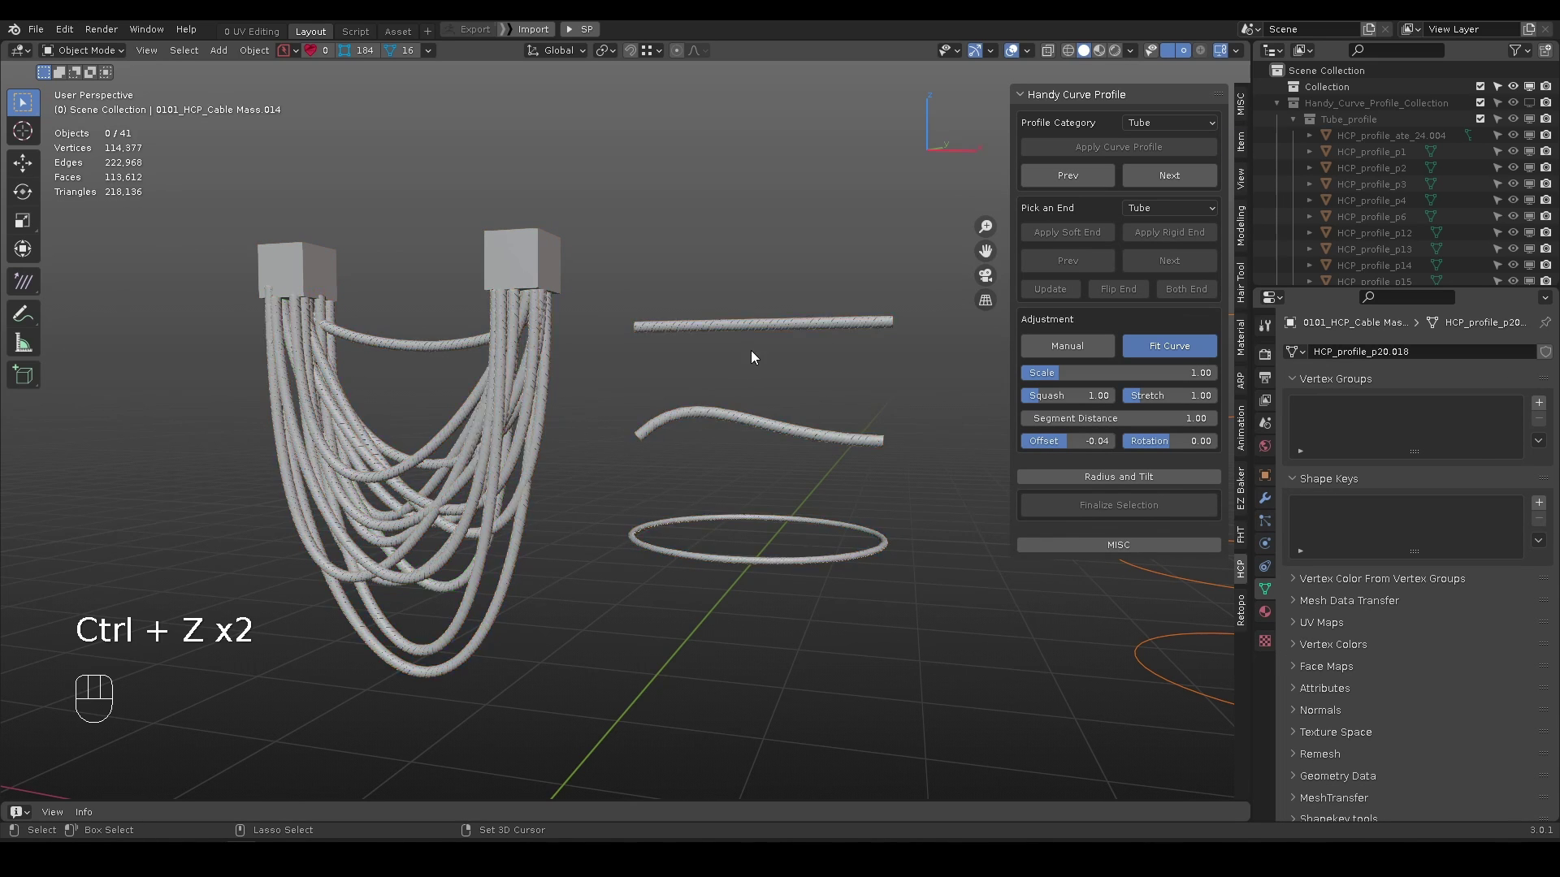
scroll(764, 341, up, 6)
shift+middle_drag(676, 455, 638, 393)
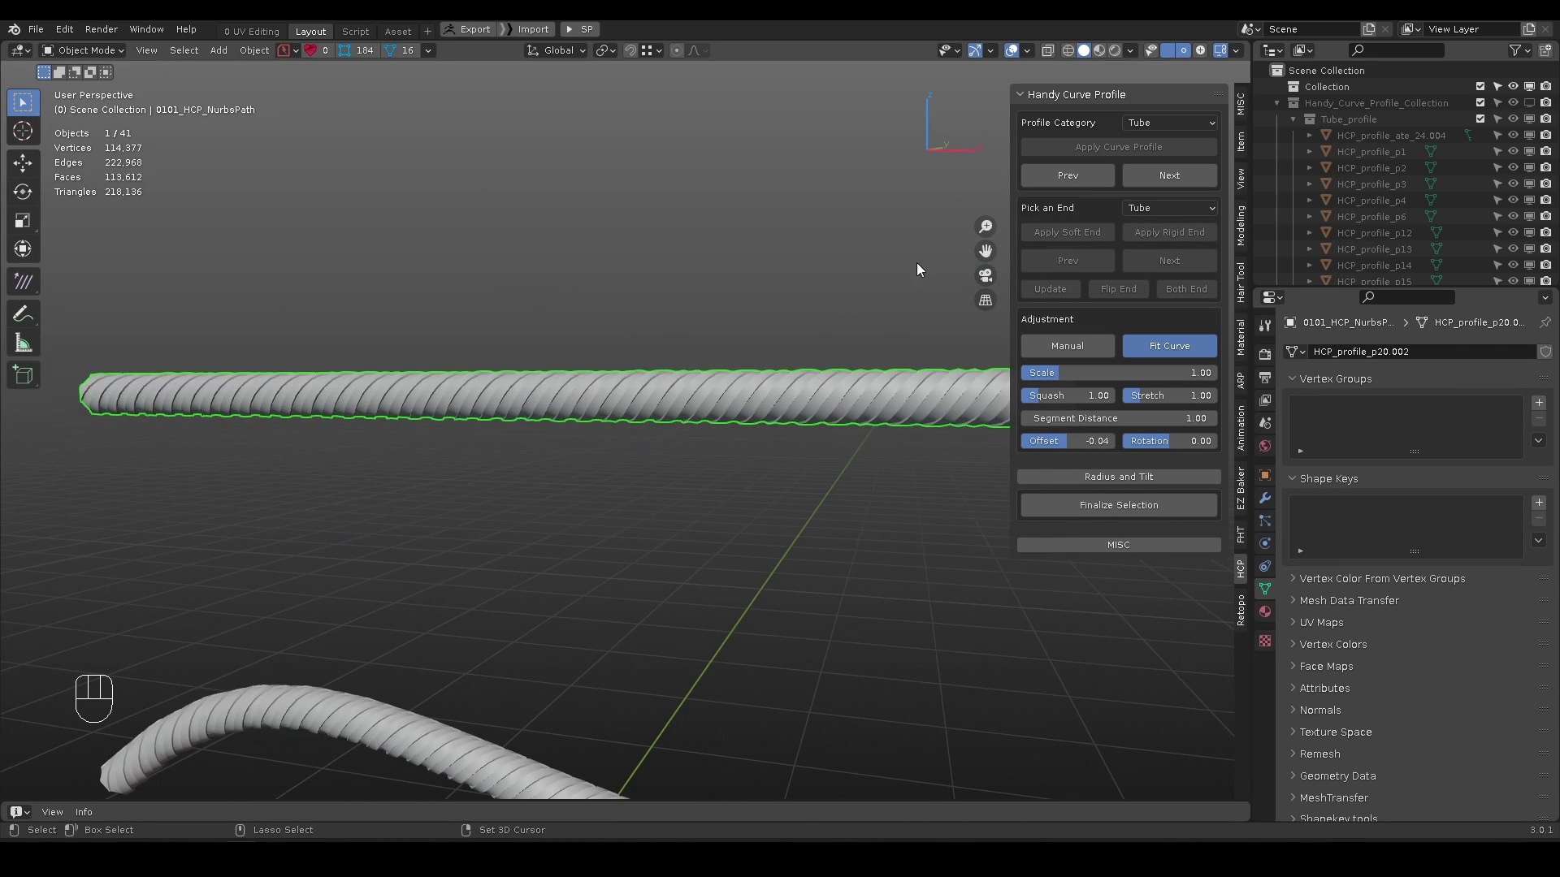
click(1152, 174)
click(1152, 174)
click(1152, 174)
click(1151, 174)
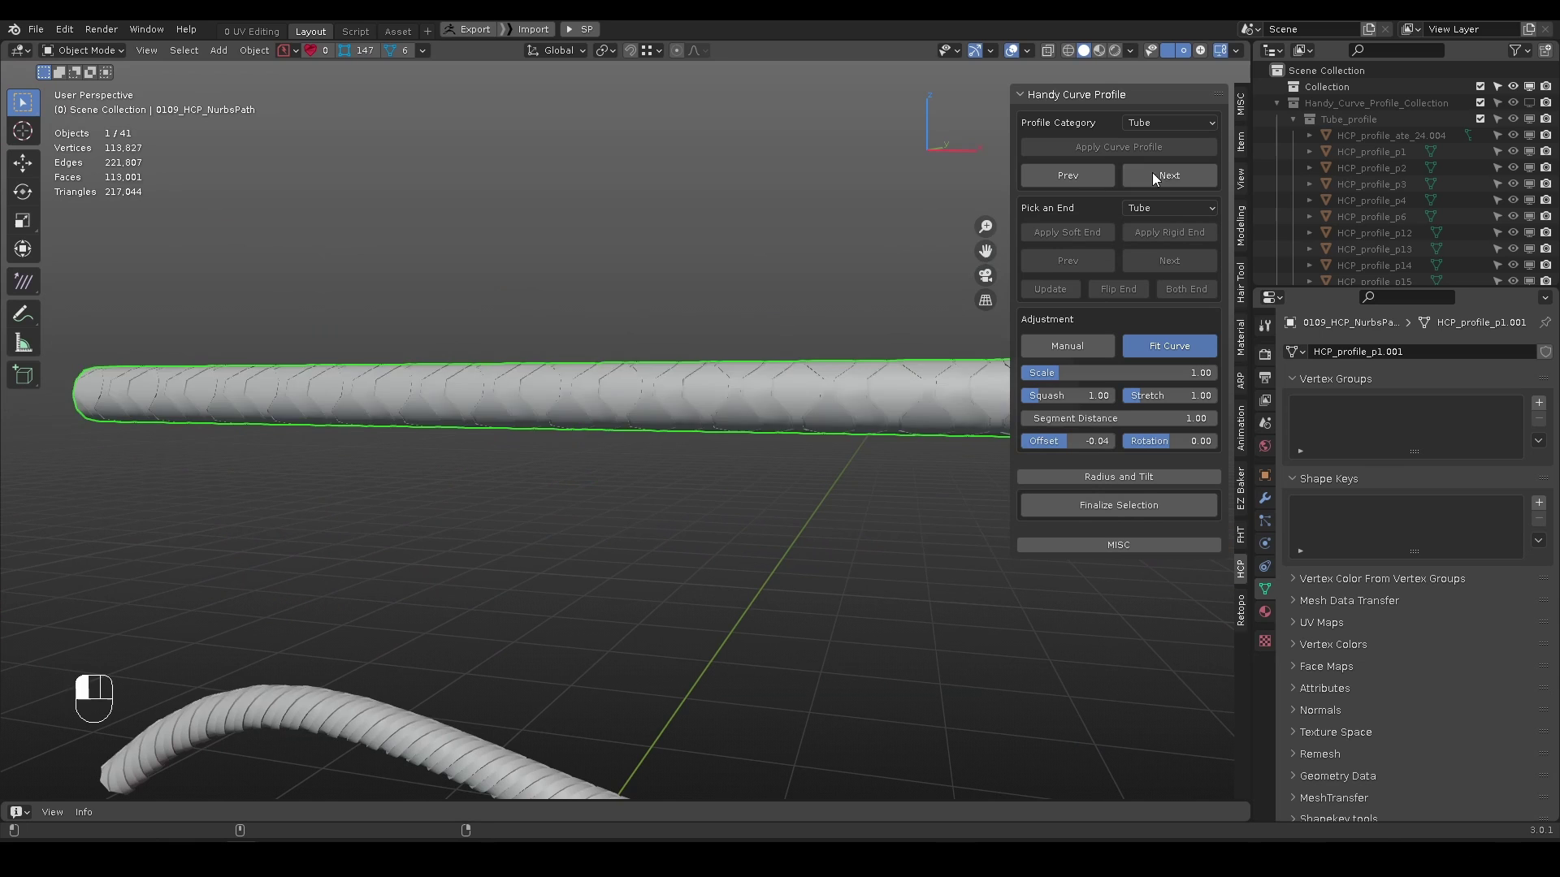
click(1152, 174)
click(1099, 176)
click(1098, 174)
click(1098, 174)
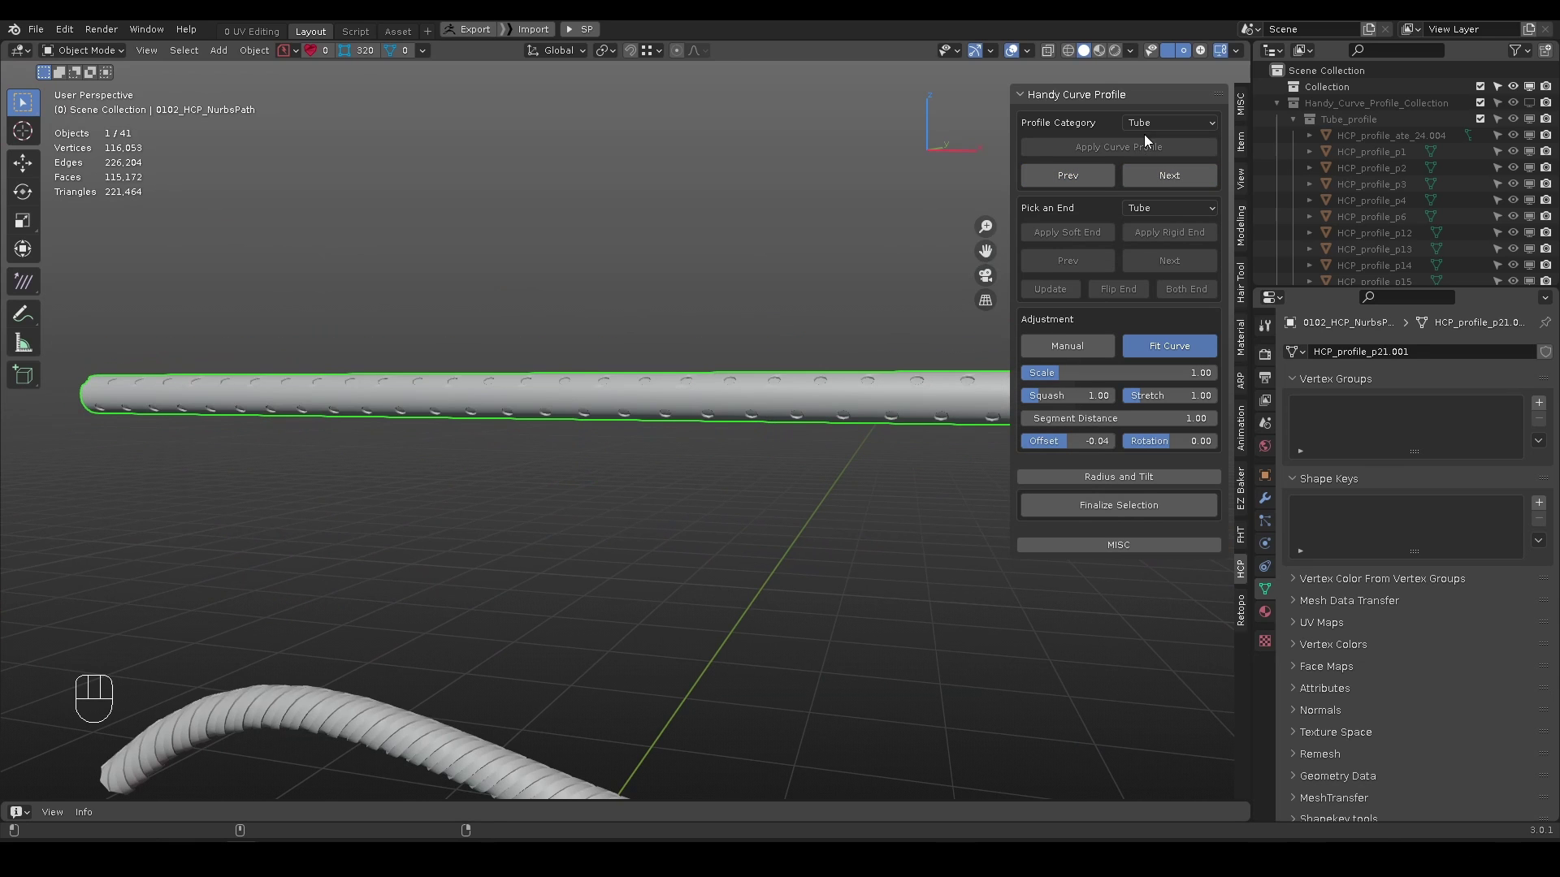
- Change the straight path's profile category to Rope and cycle to variant 0203
click(1147, 126)
click(1150, 159)
click(1157, 177)
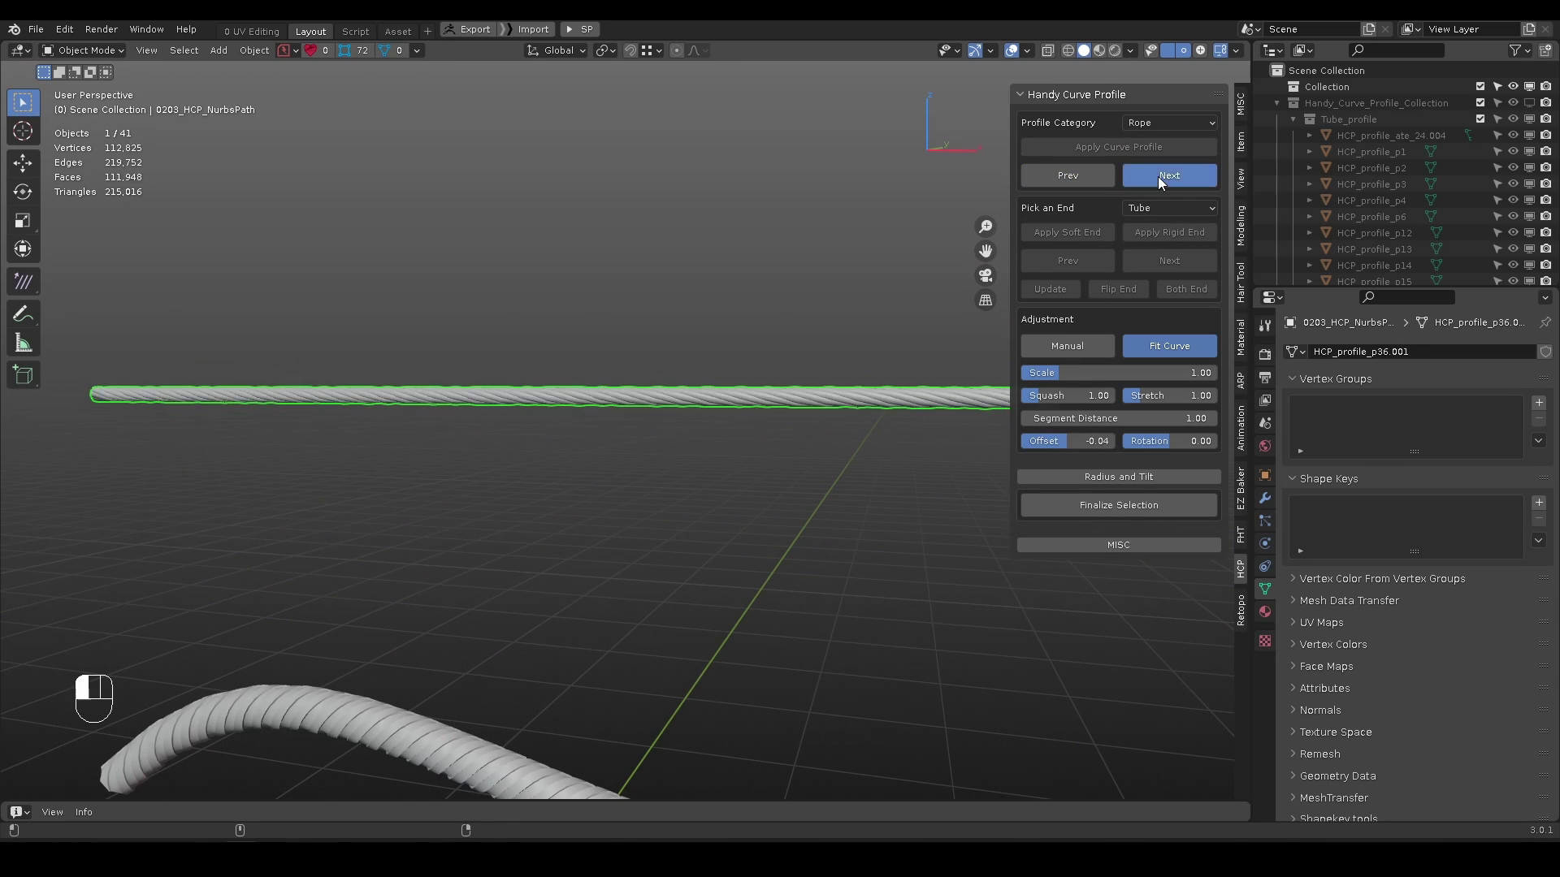
click(1157, 177)
click(1158, 178)
- Try Belt and Organic profile variants on the straight path
click(1163, 124)
click(1144, 180)
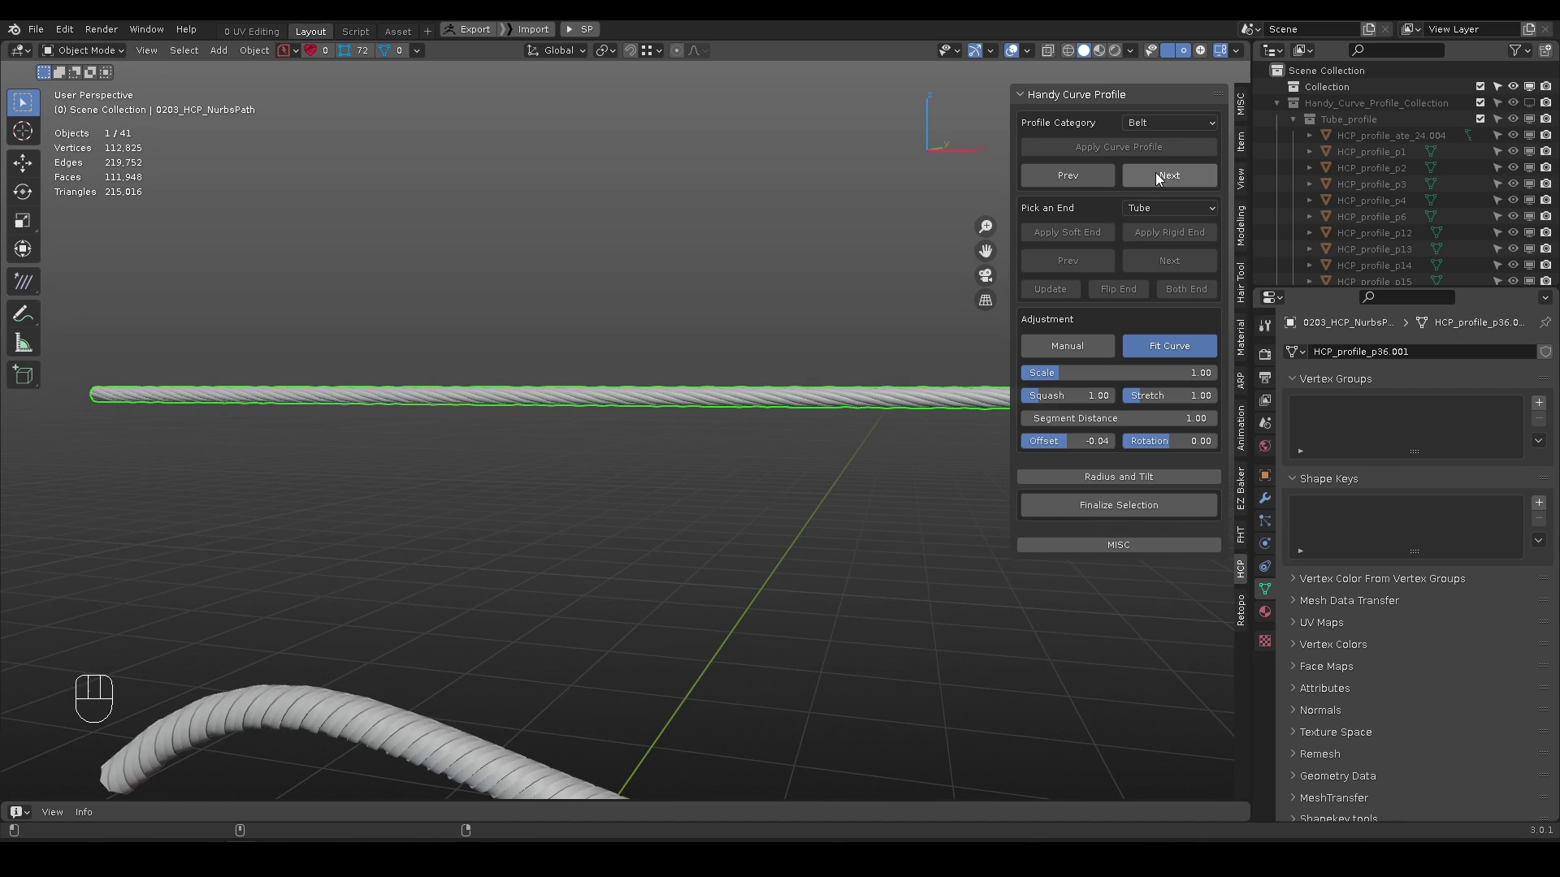
click(1157, 172)
alt+drag(768, 370, 689, 414)
click(1149, 125)
click(1147, 213)
click(1144, 182)
click(1143, 182)
- Change the straight path's profile to the Chain category's variant 0405
click(1147, 124)
click(1143, 195)
click(1141, 177)
click(680, 464)
alt+right_drag(689, 414, 660, 351)
click(661, 351)
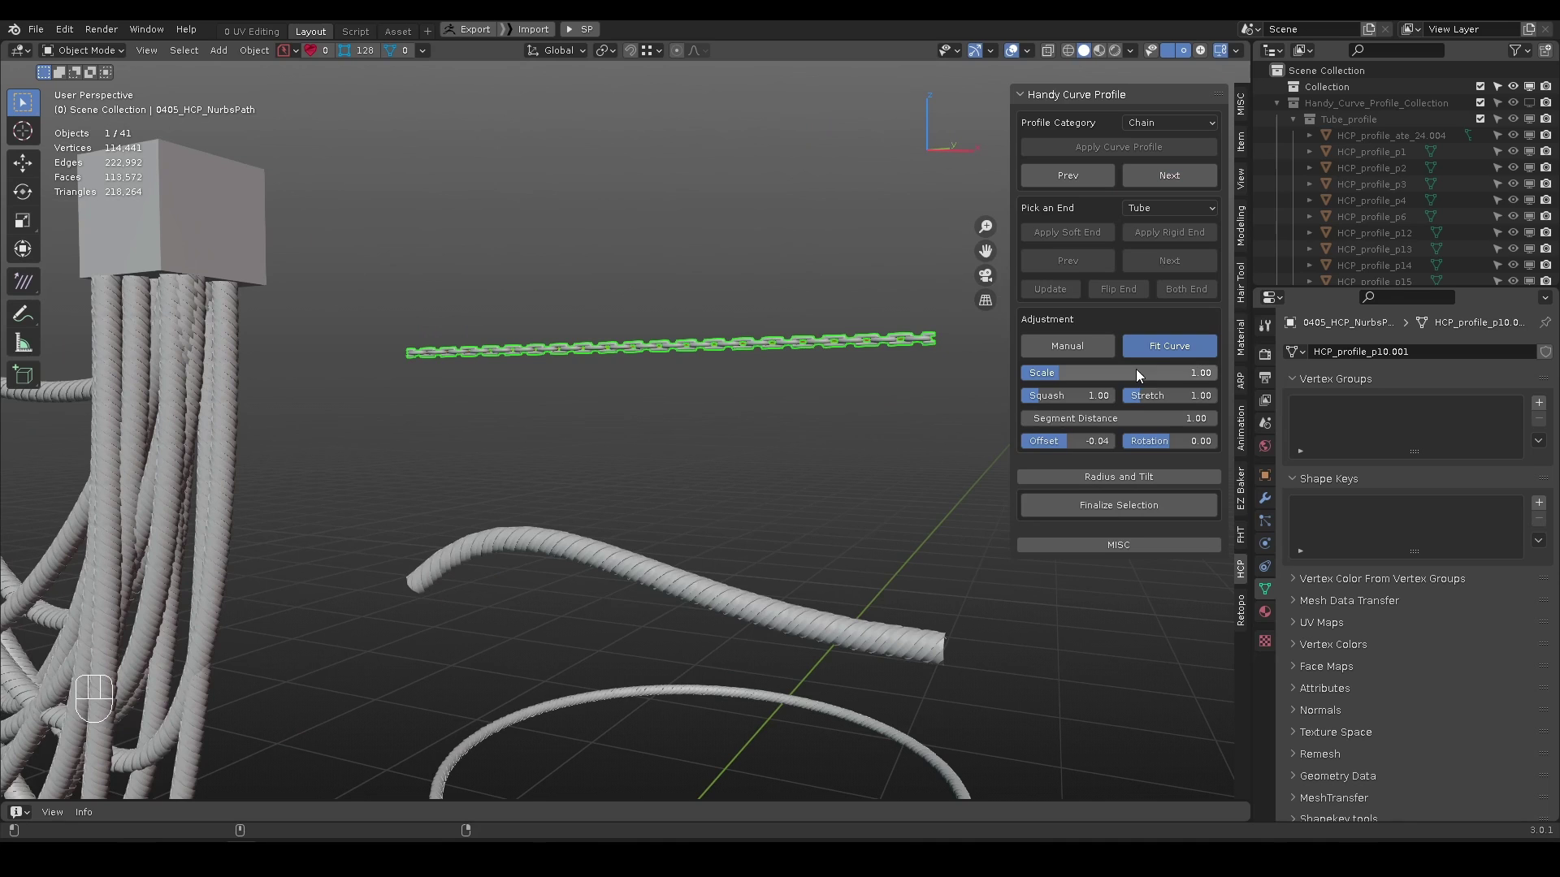
- Switch the chain's adjustment mode back and forth between Manual and Fit Curve, leaving it on Manual
click(1069, 345)
click(1131, 346)
click(1080, 346)
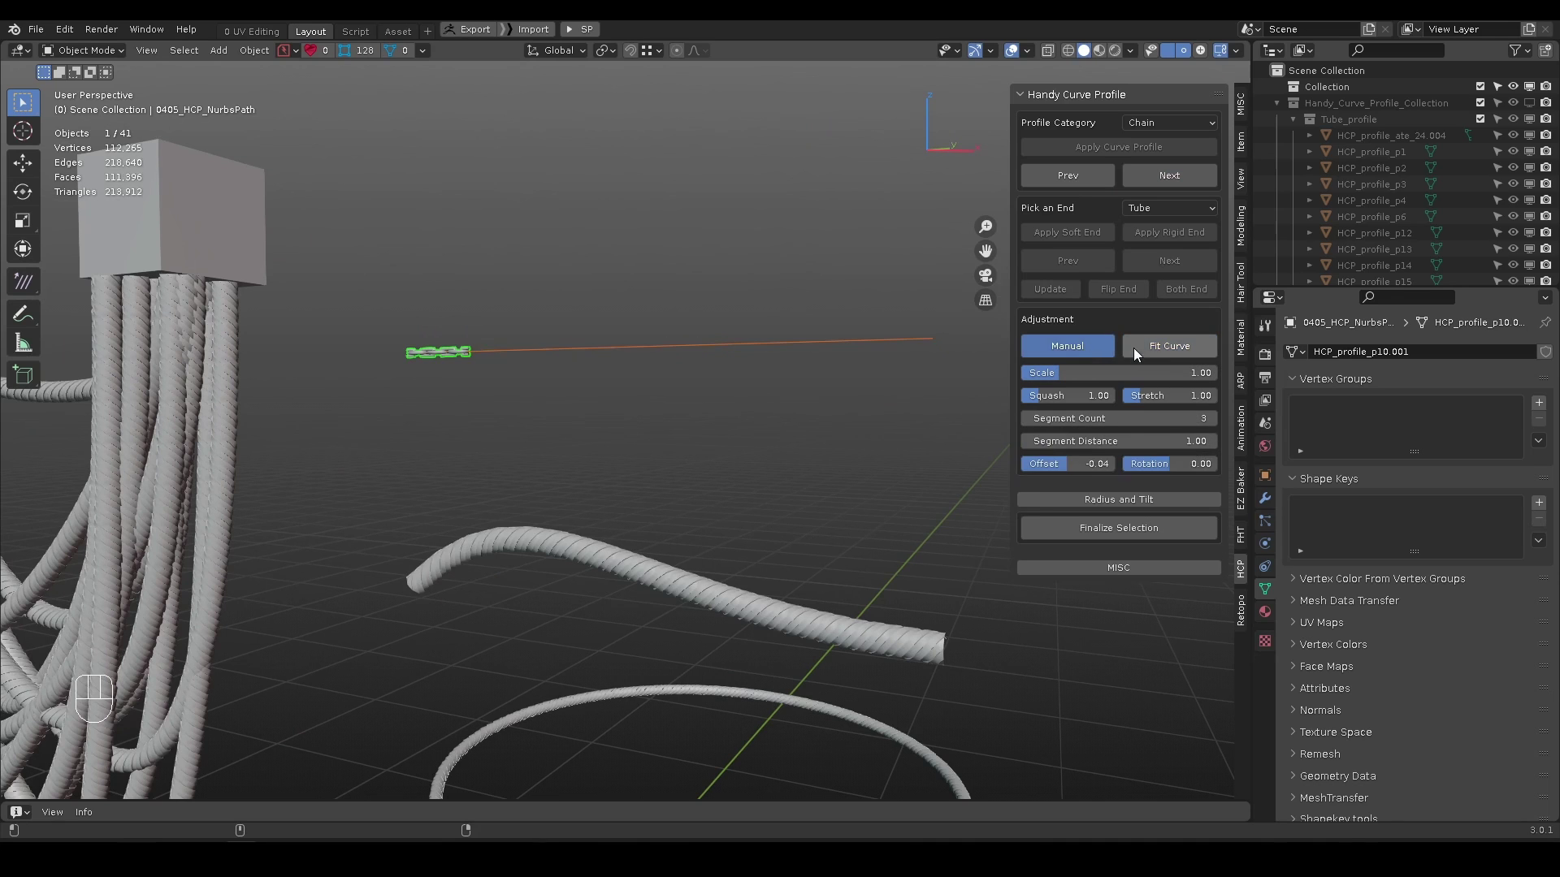
click(1133, 347)
click(1084, 347)
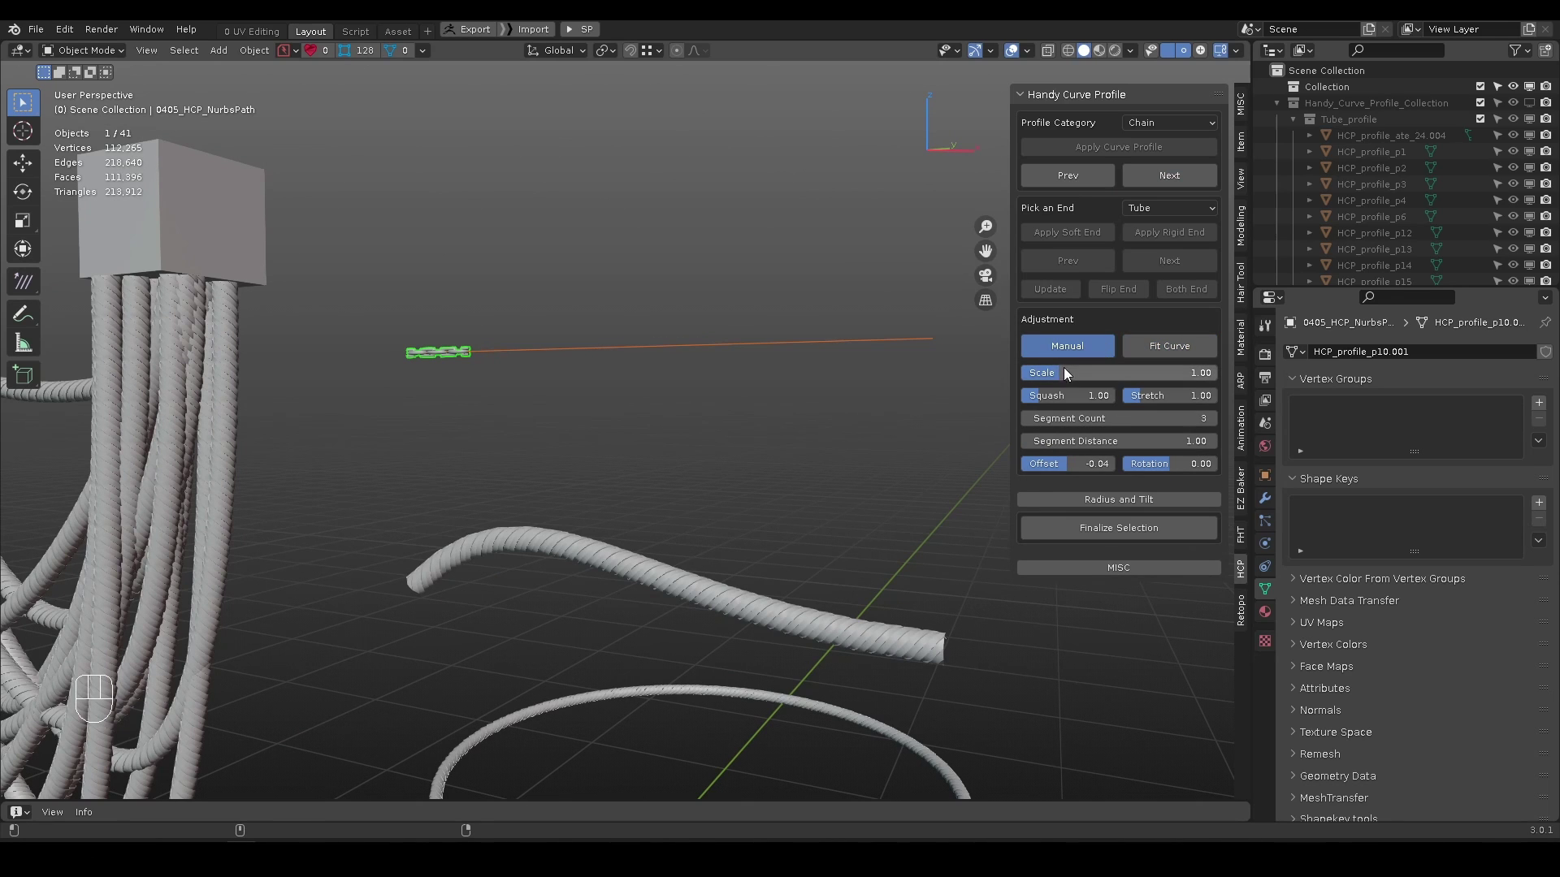
- Set the chain's scale to 2.13, squash to 3.54 and stretch to 2.13, with the adjustment mode on Fit Curve
drag(1064, 374, 1084, 399)
click(1152, 344)
alt+drag(665, 339, 736, 376)
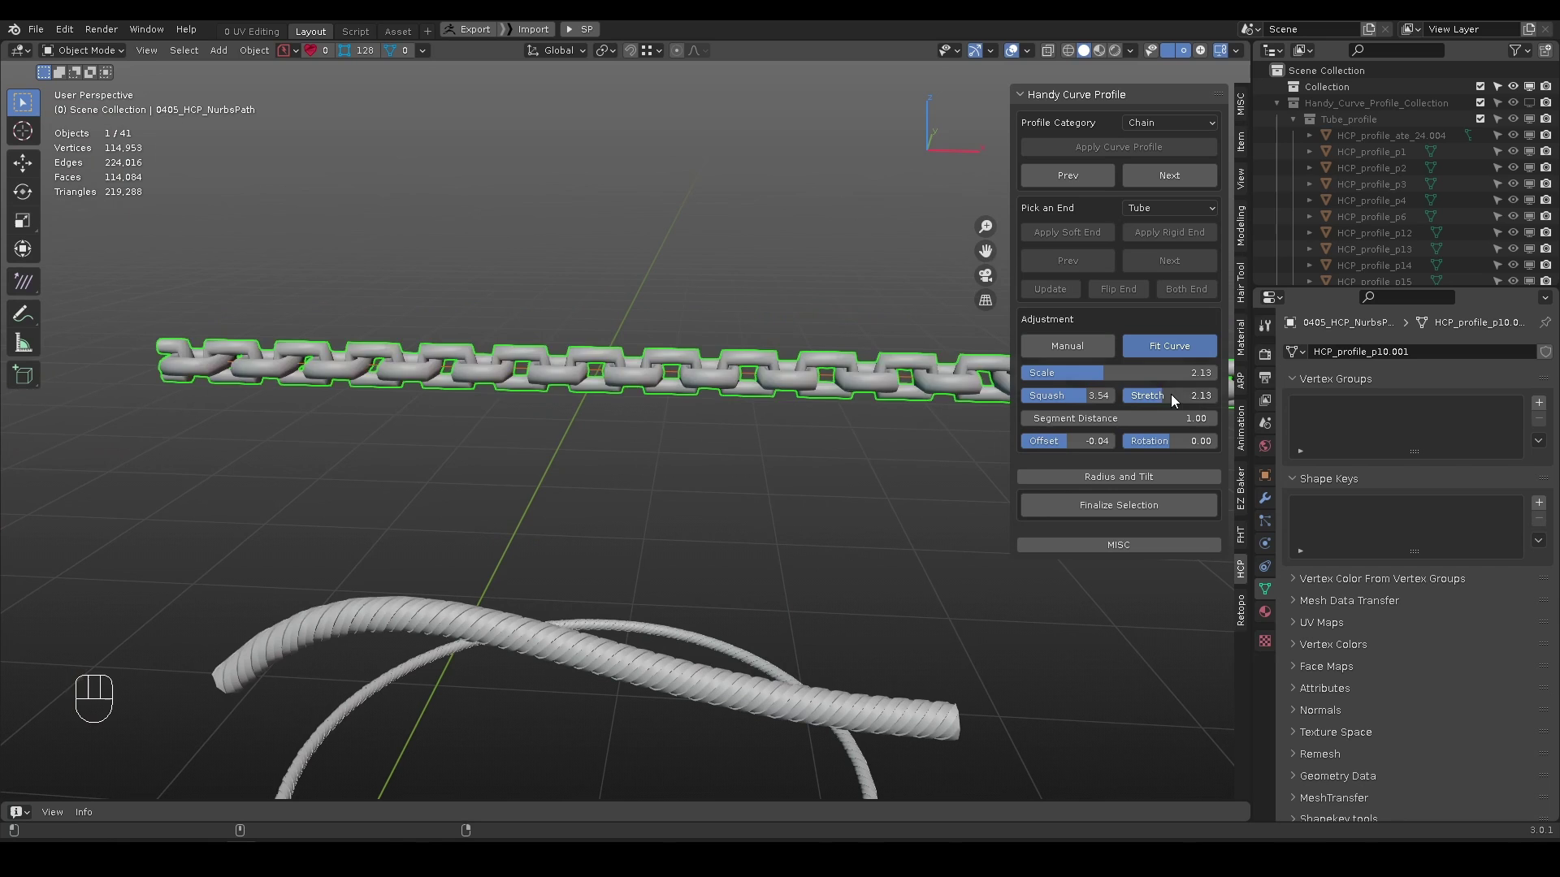
- Set the Fit Curve chain's scale to 1.16 and its offset to -0.11
drag(1106, 374, 1056, 441)
scroll(991, 452, down, 4)
mouse_move(991, 452)
alt+shift+mouse_down()
mouse_move(1036, 466)
mouse_move(979, 448)
alt+shift+mouse_up()
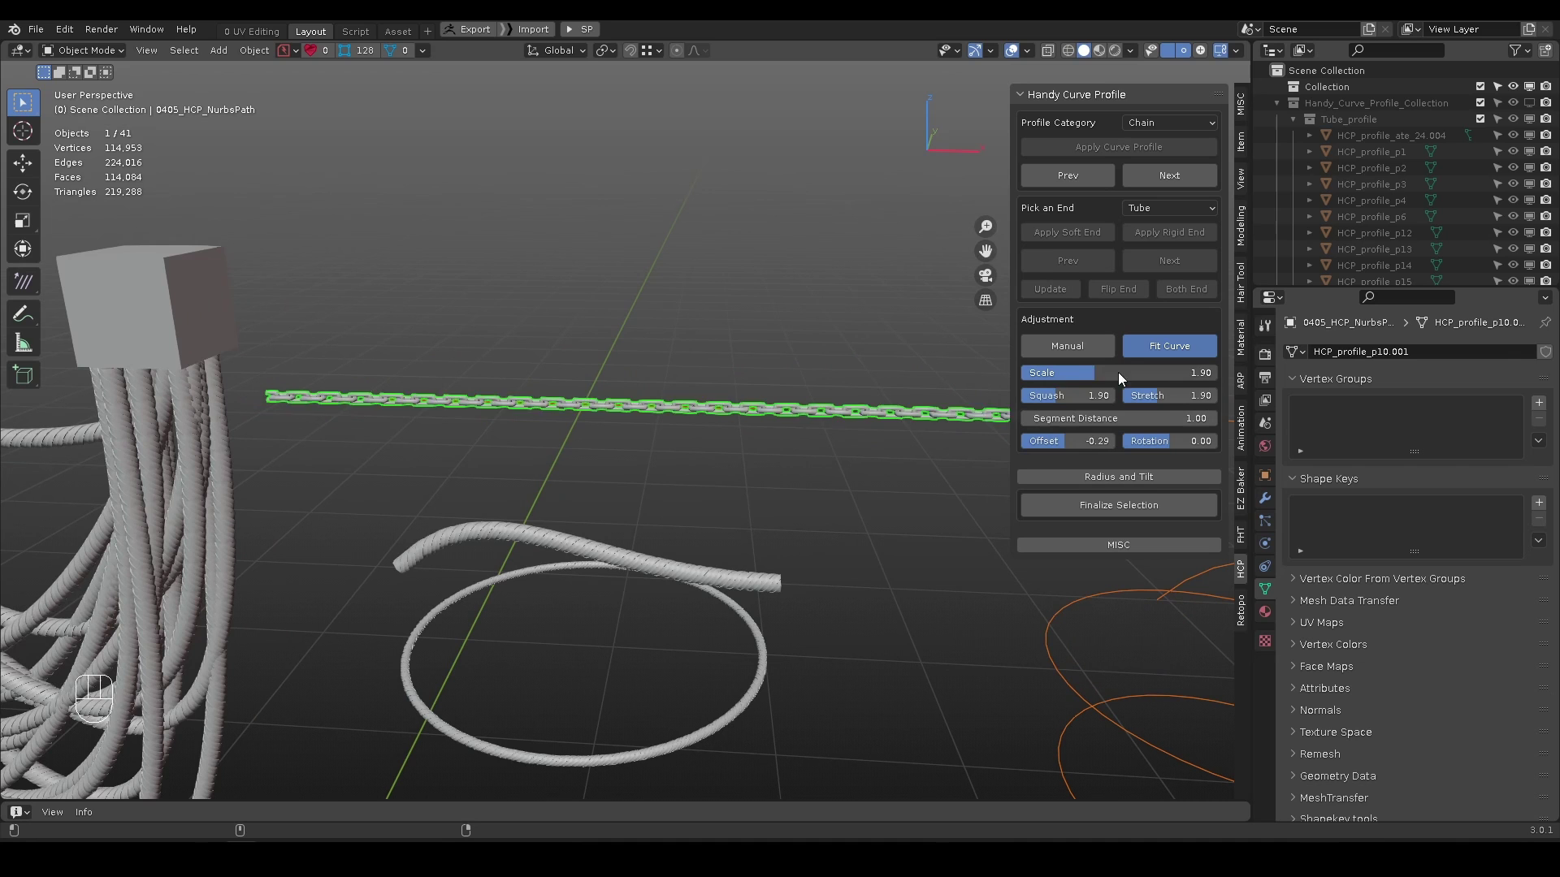
drag(1117, 372, 1089, 373)
mouse_move(1056, 442)
shift+mouse_down()
mouse_move(1105, 447)
mouse_move(1082, 446)
shift+mouse_up()
scroll(617, 414, up, 3)
alt+drag(694, 426, 735, 431)
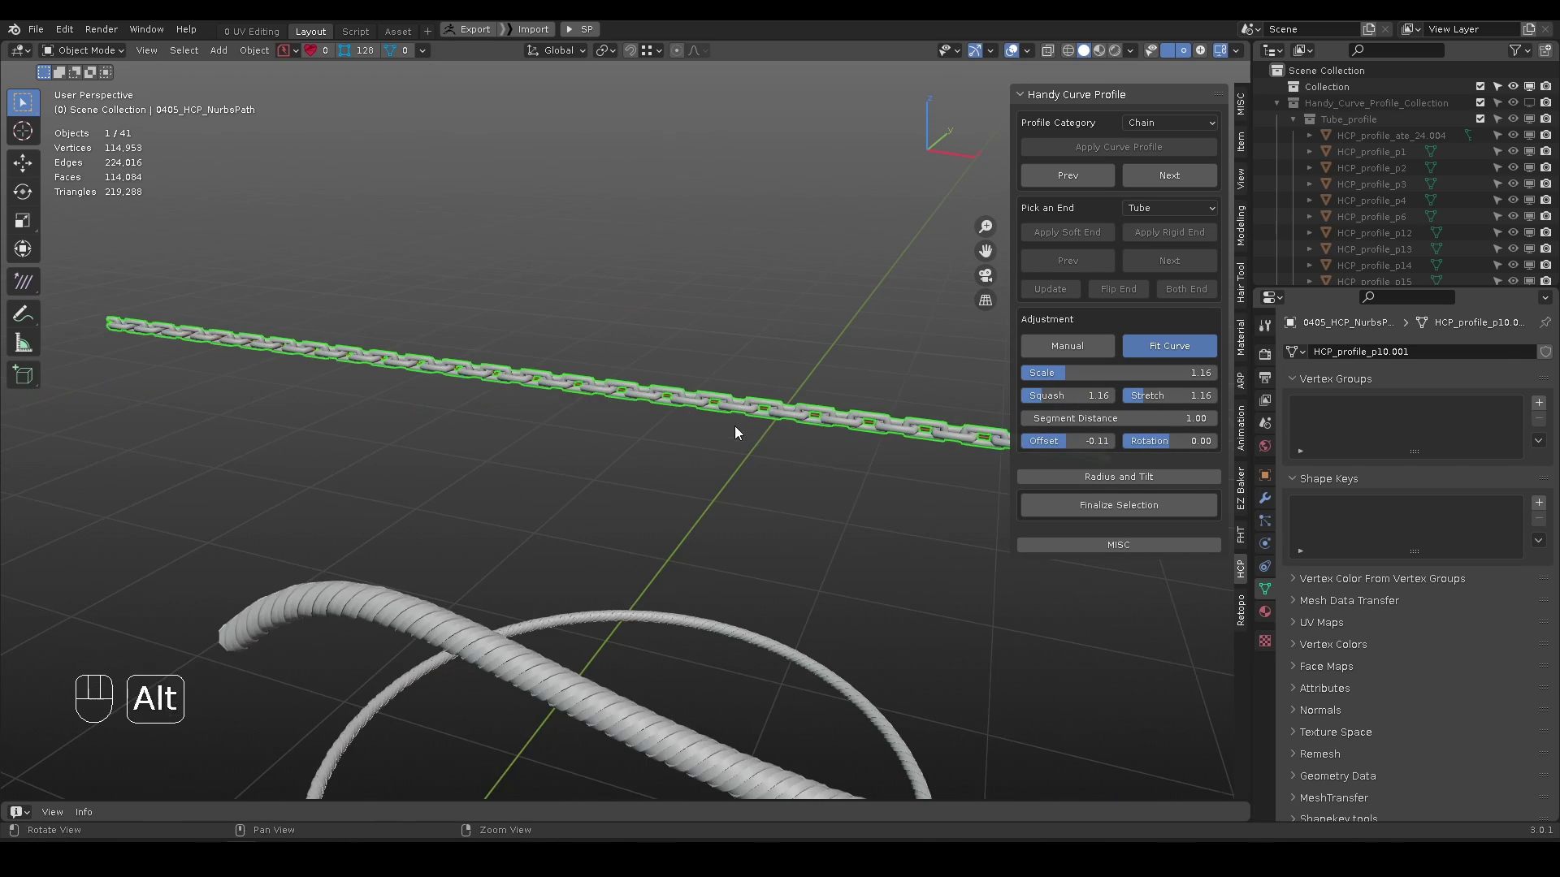
- Set the chain's rotation to 12.20 and its scale to 1.37
scroll(735, 431, up, 2)
drag(1167, 441, 1157, 444)
drag(1068, 373, 1078, 375)
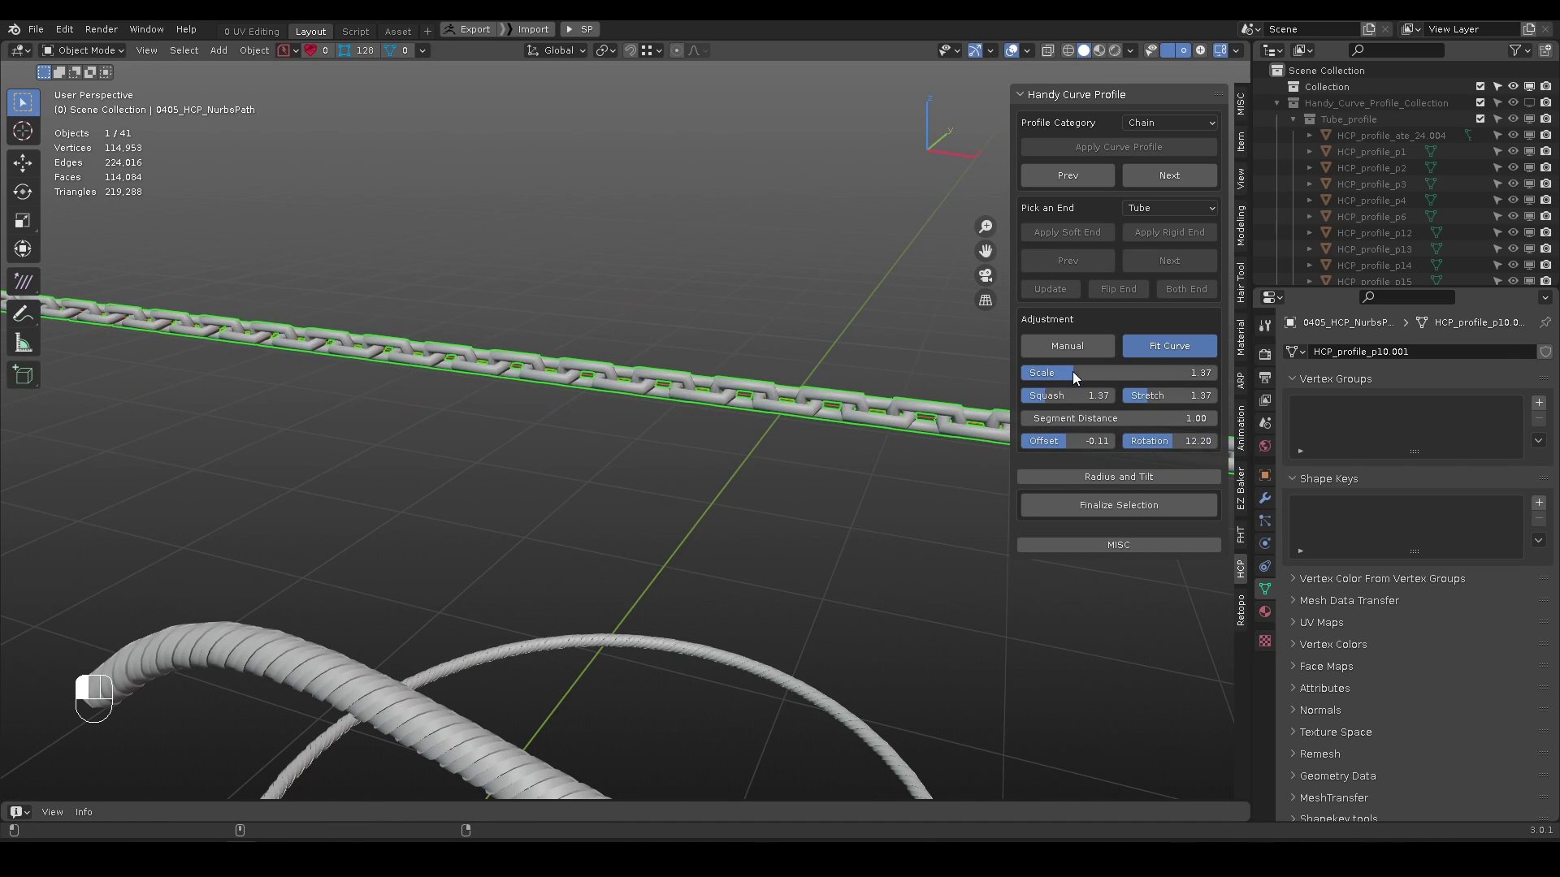
- With the chain's adjustment mode on Manual, set its offset to 0 and its segment count to 4
click(1073, 351)
scroll(455, 418, down, 3)
alt+shift+drag(438, 415, 522, 452)
scroll(522, 453, up, 2)
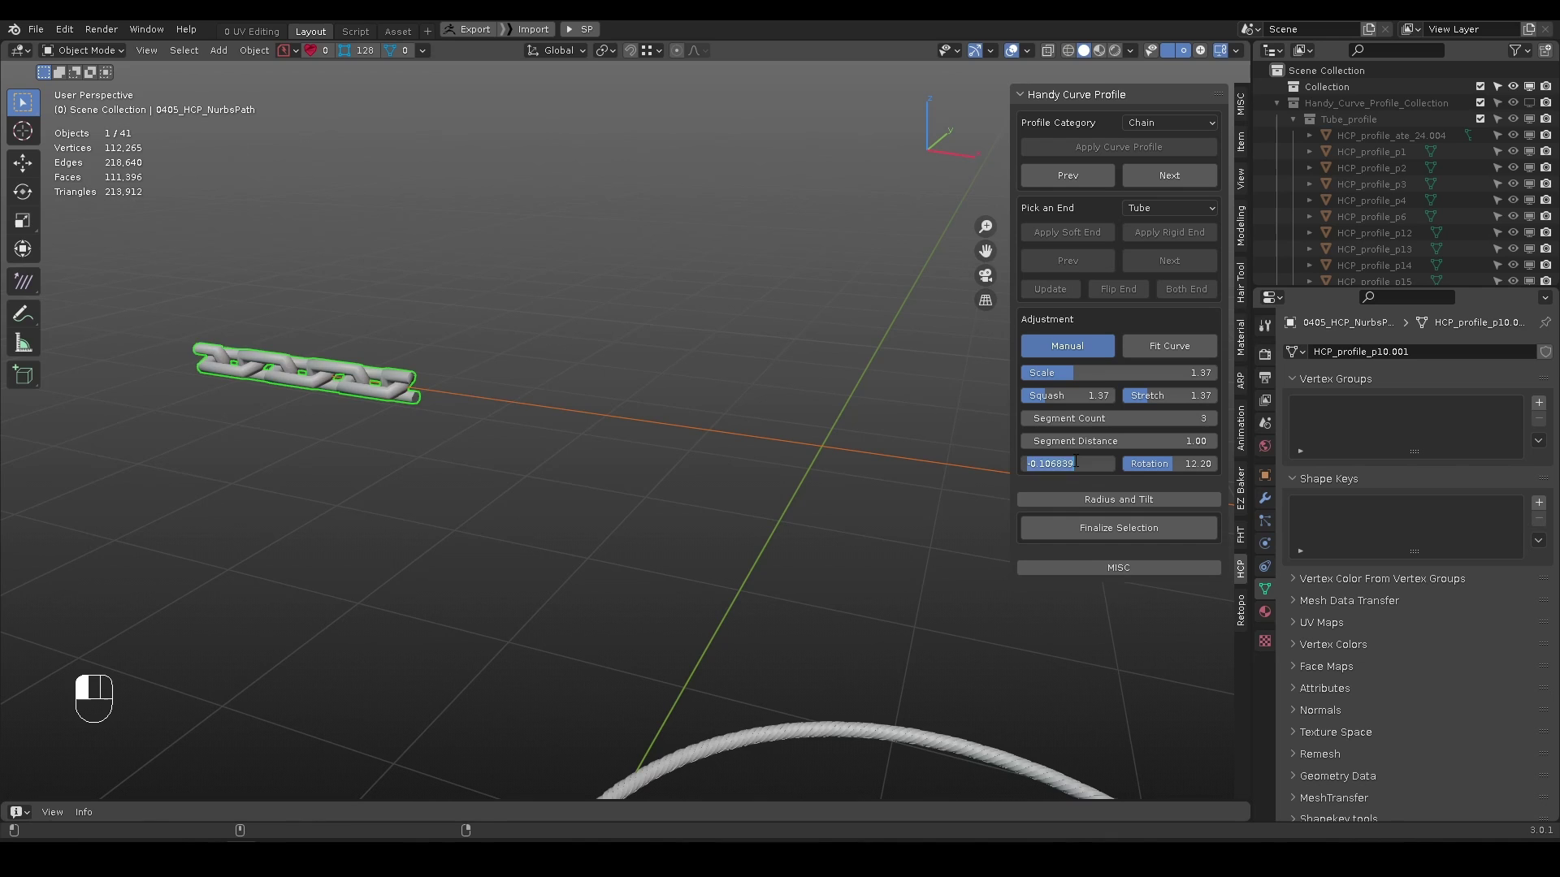
text(0)
key(Return)
mouse_move(705, 444)
alt+mouse_down()
mouse_move(723, 443)
mouse_move(717, 425)
alt+mouse_up()
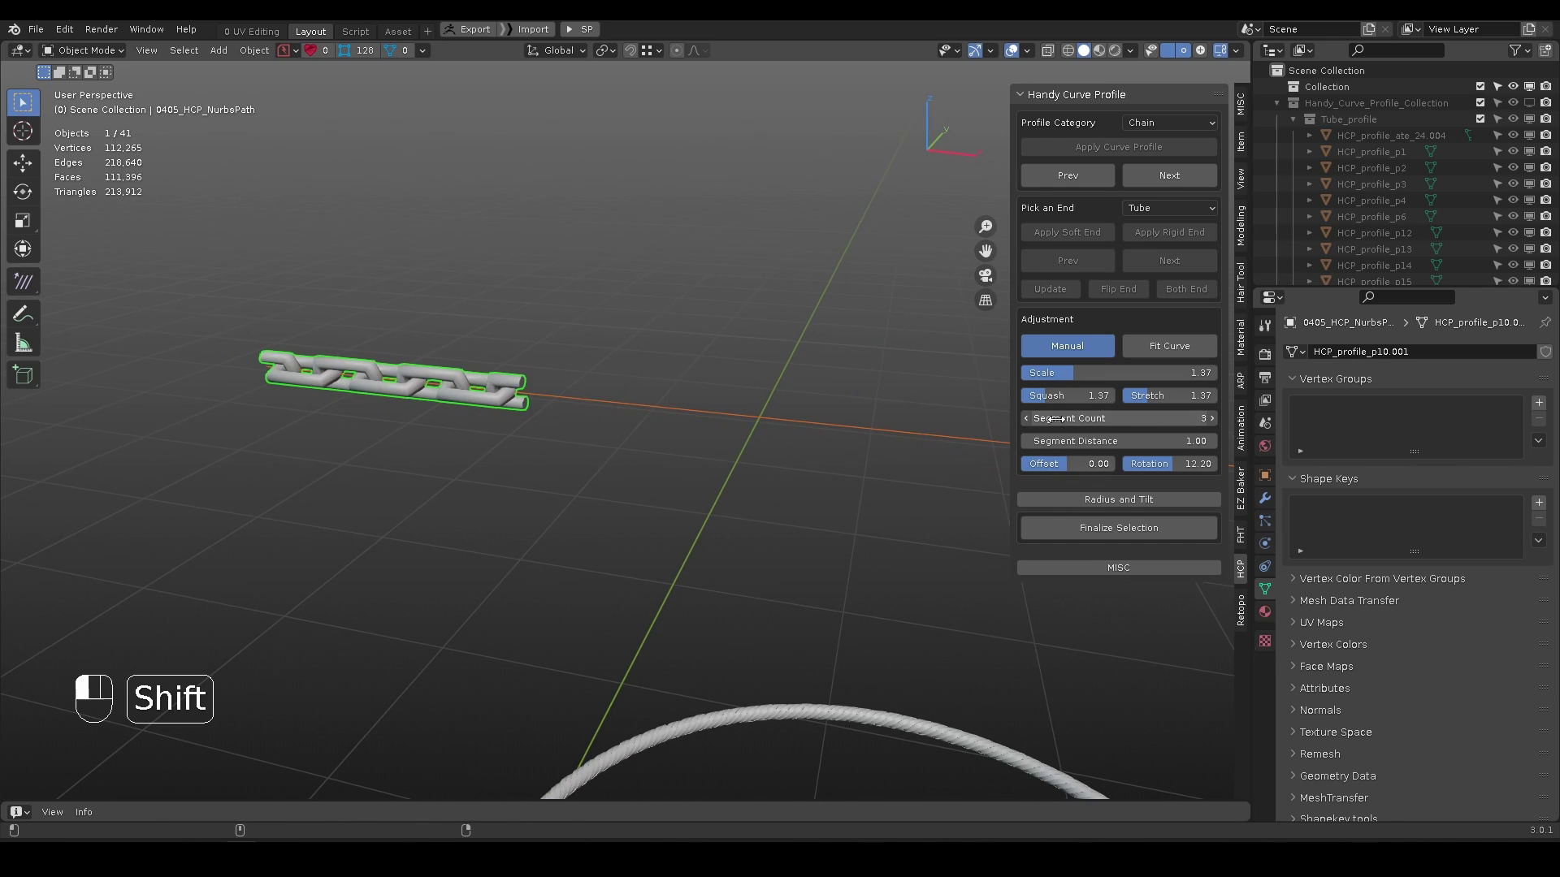
drag(1110, 418, 1127, 418)
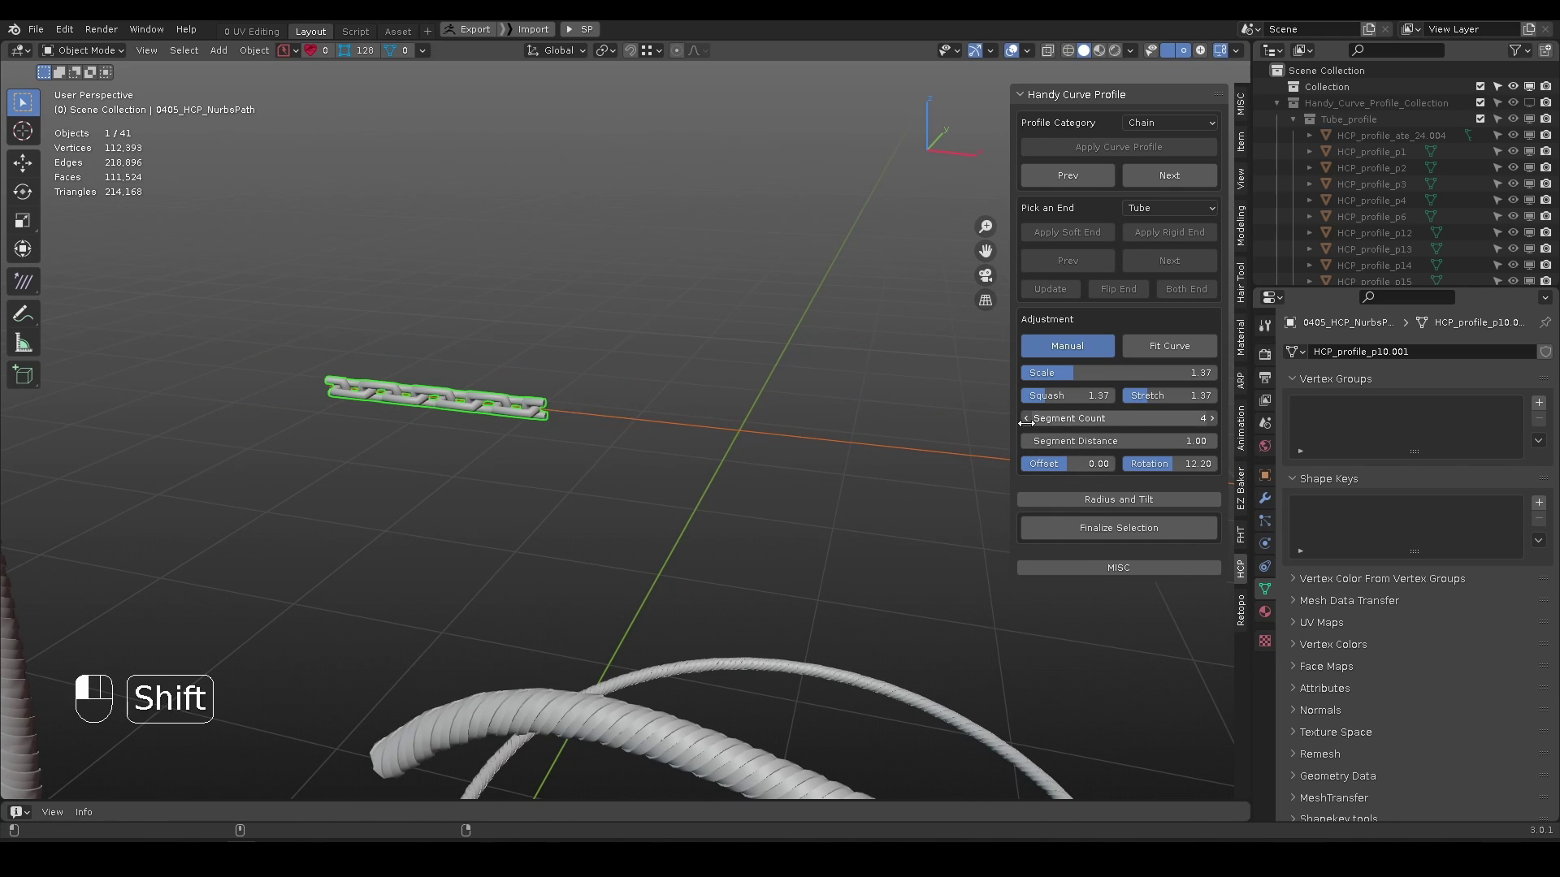
- Switch the chain back to Fit Curve and set its scale to 1.76
click(1171, 349)
alt+shift+drag(820, 455, 579, 439)
scroll(703, 456, down, 2)
drag(1058, 377, 1079, 376)
alt+drag(898, 458, 894, 408)
alt+shift+drag(861, 406, 727, 394)
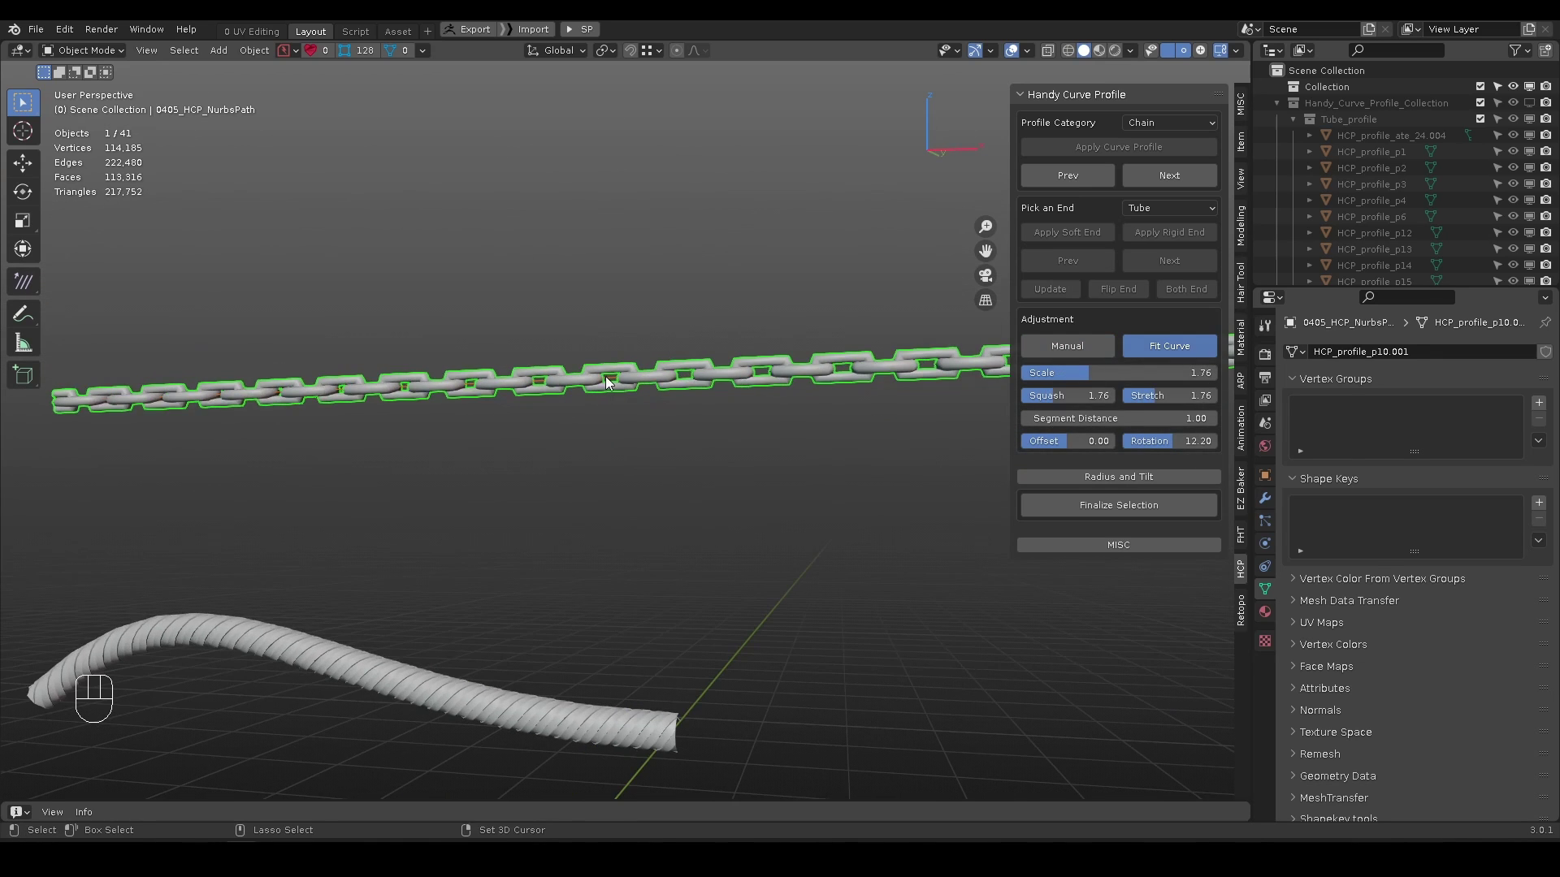
- Move the straight path upward away from its chain and reselect the chain
click(606, 377)
key(w)
drag(327, 297, 326, 244)
key(q)
click(680, 378)
alt+drag(687, 384, 687, 394)
alt+shift+drag(691, 395, 760, 401)
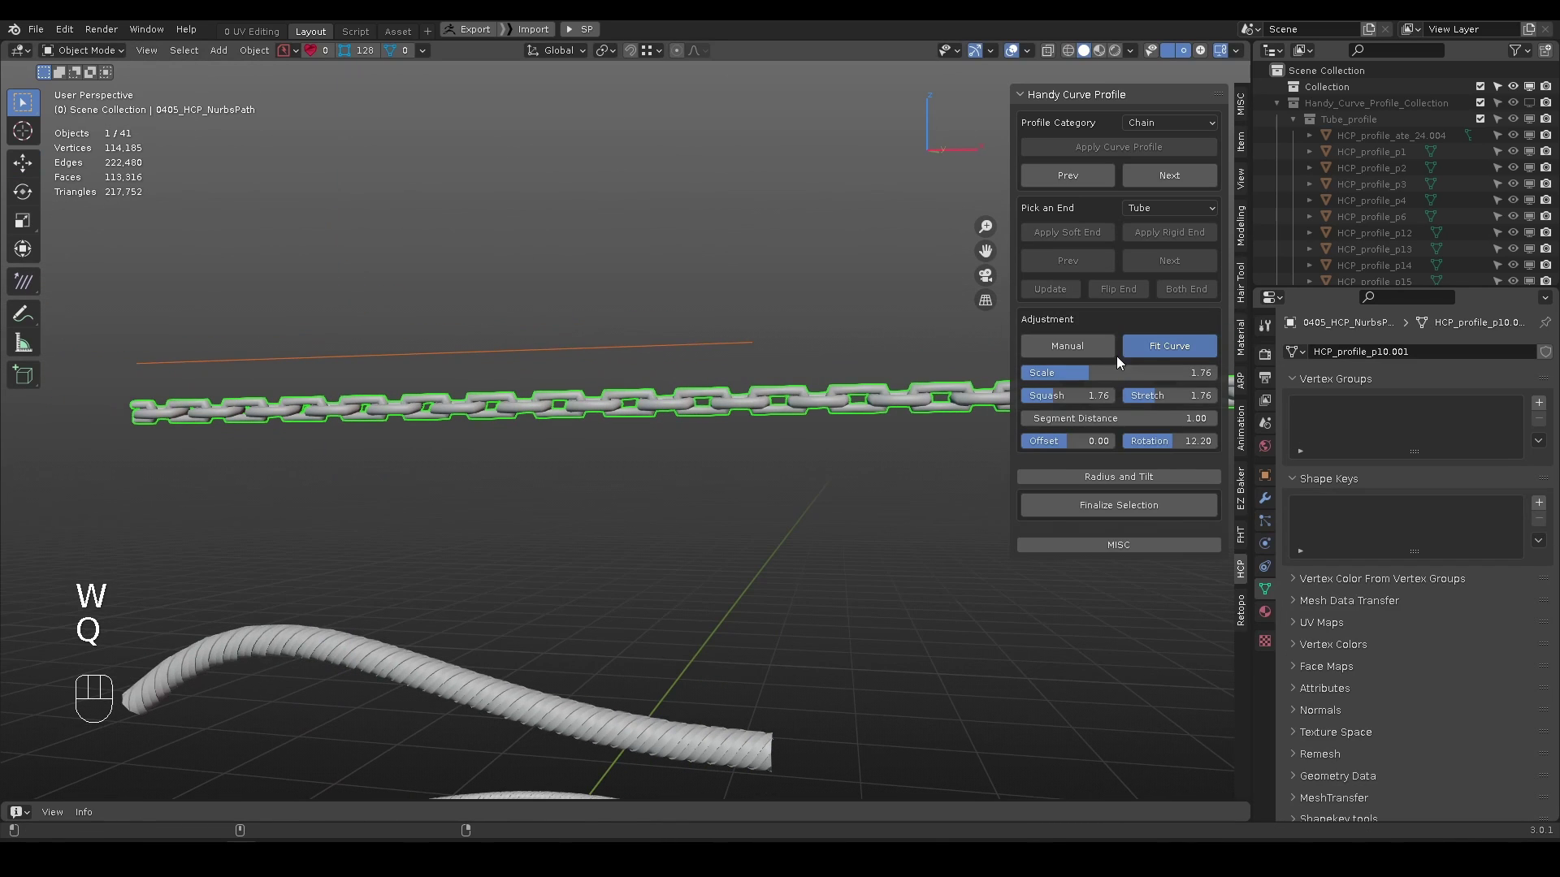
- Refit the chain to the straight path and set its scale to 1.00 with the adjustment mode on Fit Curve
click(1158, 341)
alt+drag(661, 411, 637, 414)
alt+shift+drag(637, 414, 726, 419)
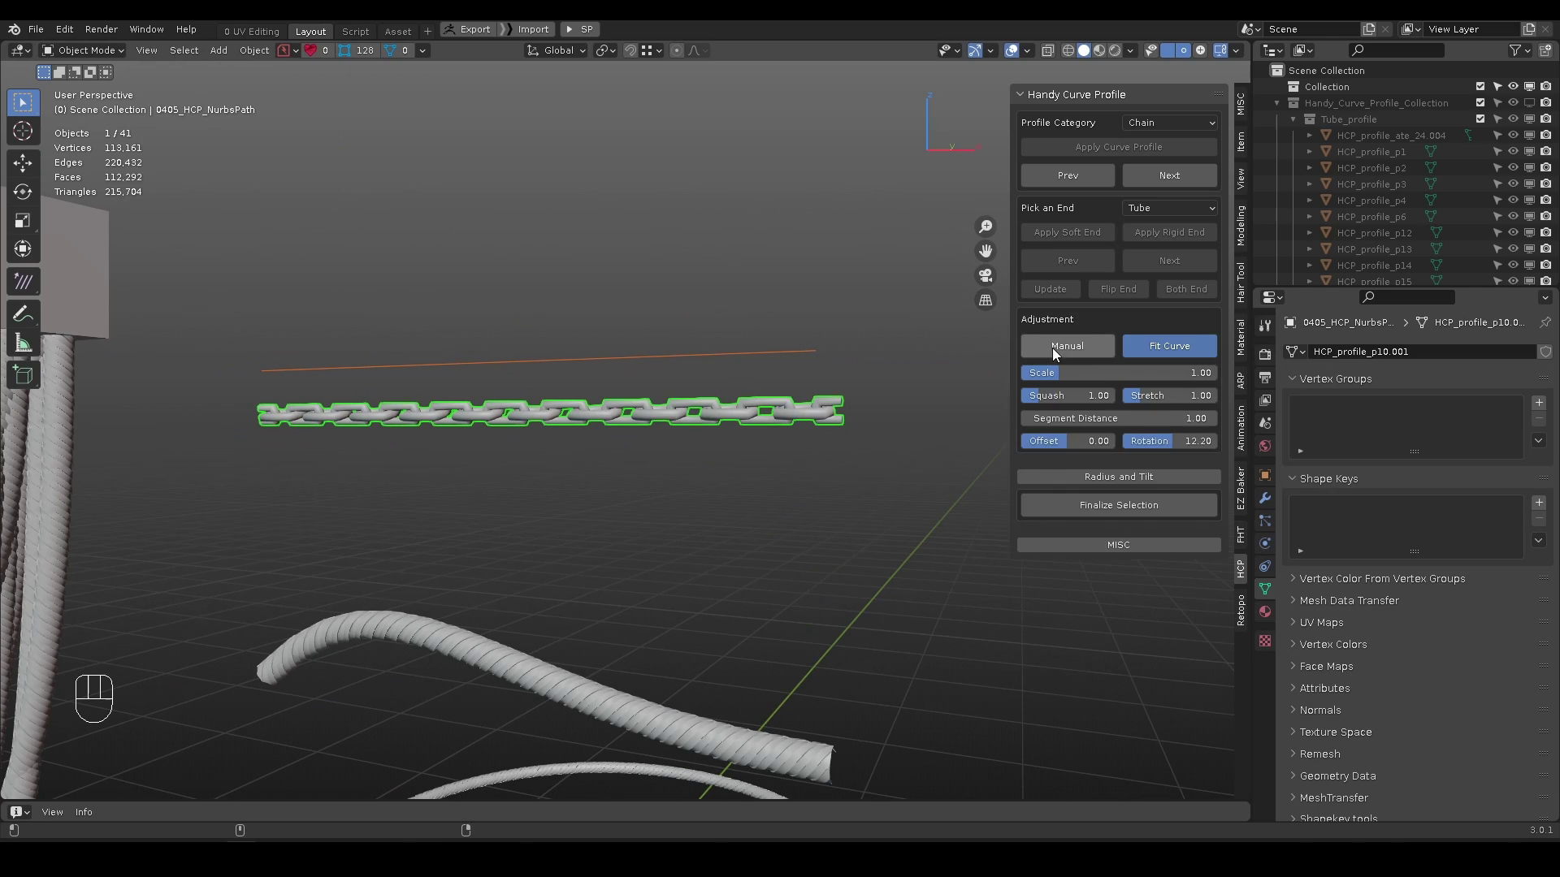
drag(1047, 374, 1140, 375)
click(1140, 349)
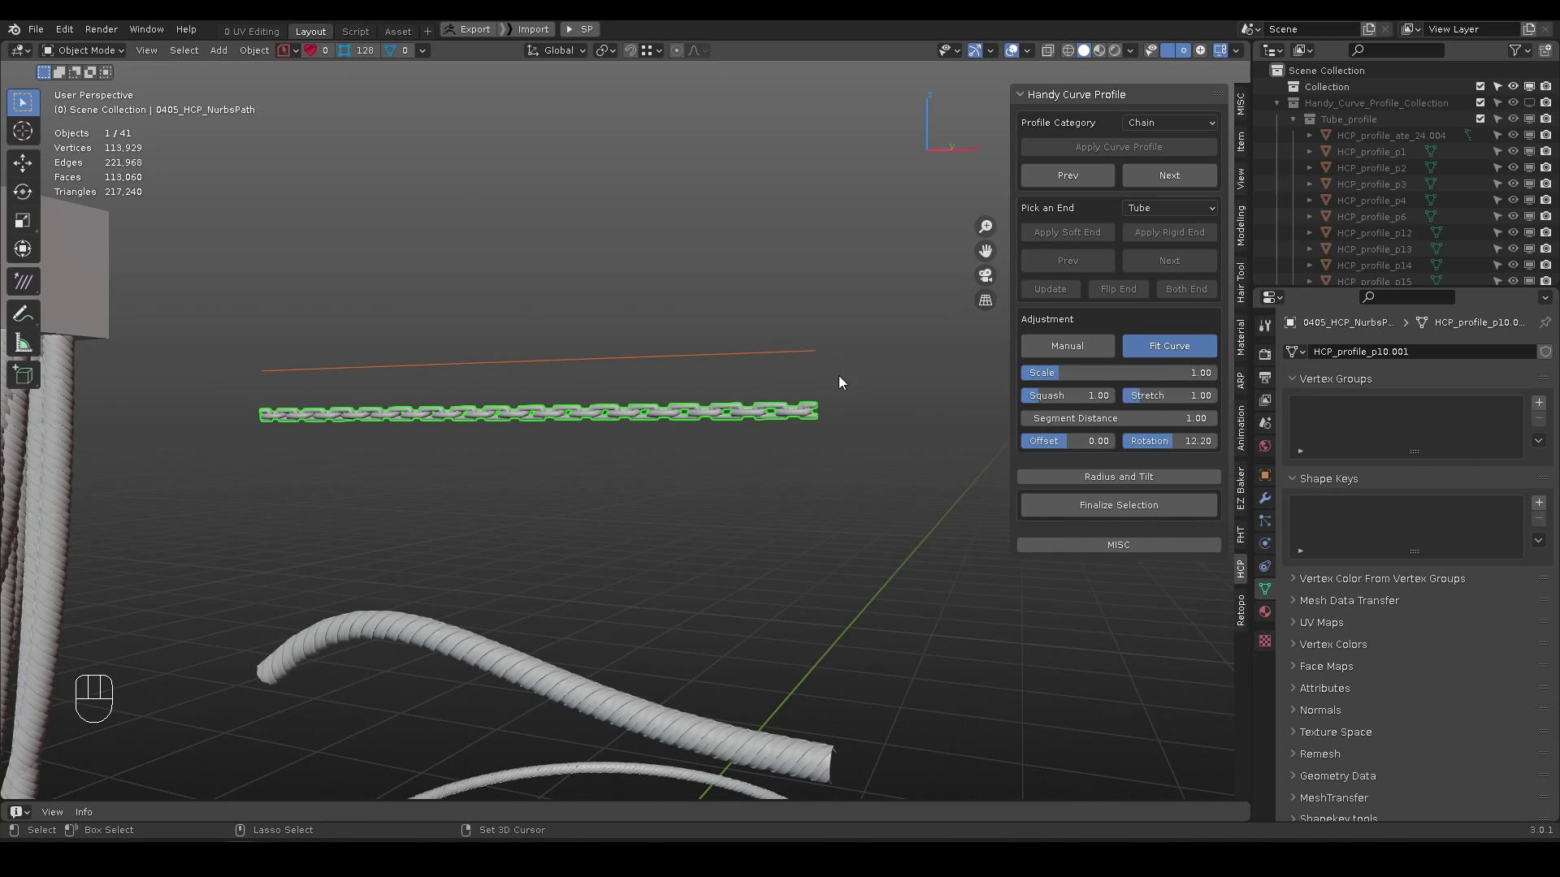
- Try different radius and tilt values on the chain's points, including a first-point radius of 4.016
mouse_move(690, 396)
alt+mouse_down()
mouse_move(663, 407)
mouse_move(707, 406)
alt+mouse_up()
click(1119, 476)
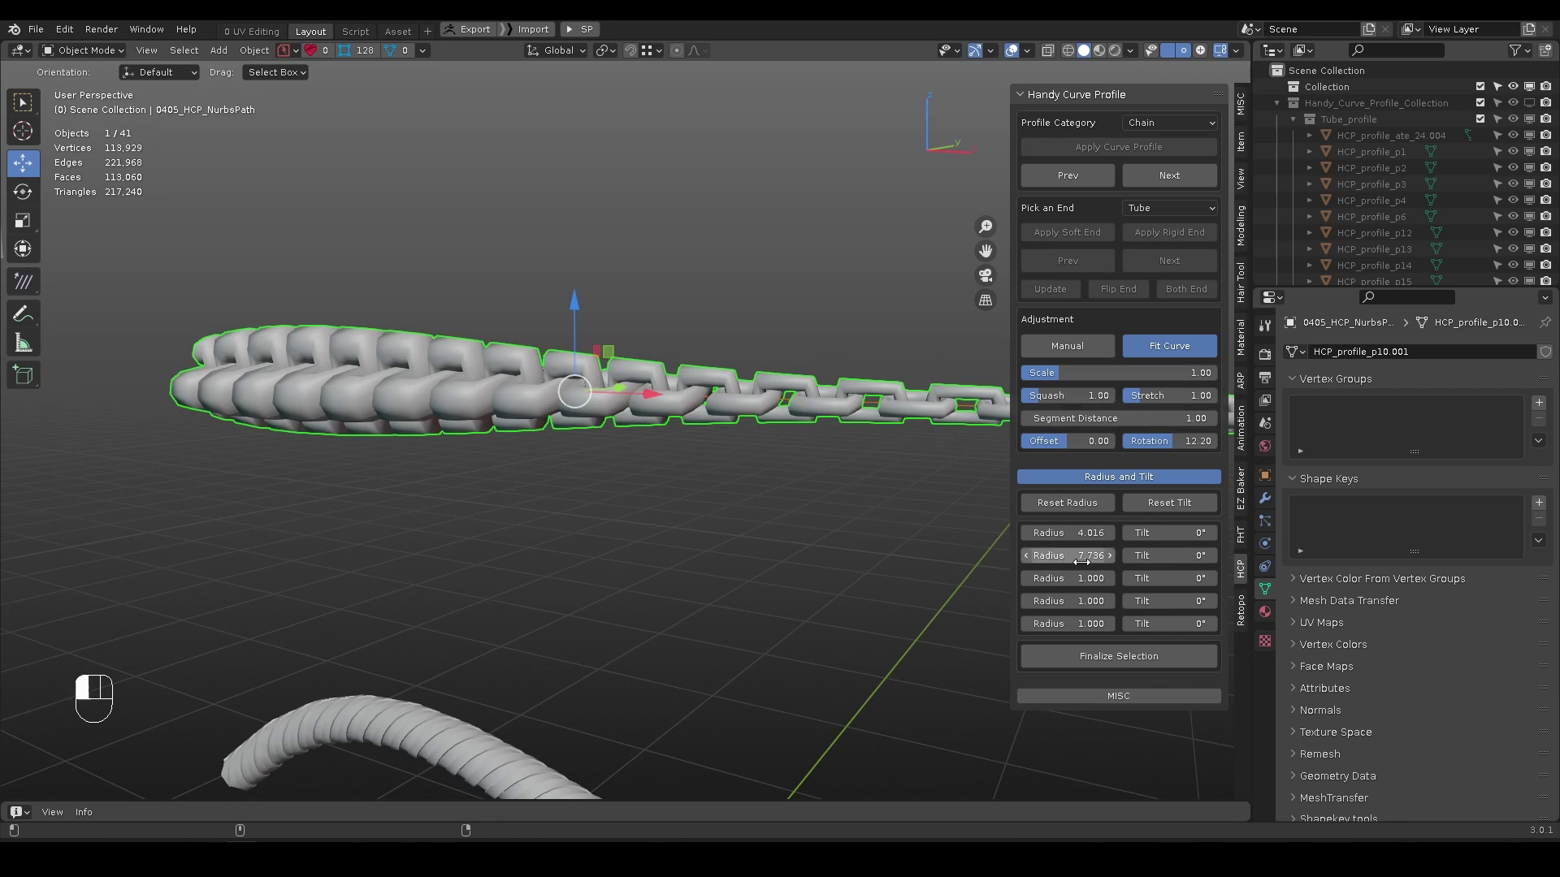
drag(1158, 532, 1236, 578)
drag(1175, 602, 1305, 622)
- Copy the straight path's chain profile and settings as active to all the selected cables and curves
alt+middle_drag(796, 480, 712, 450)
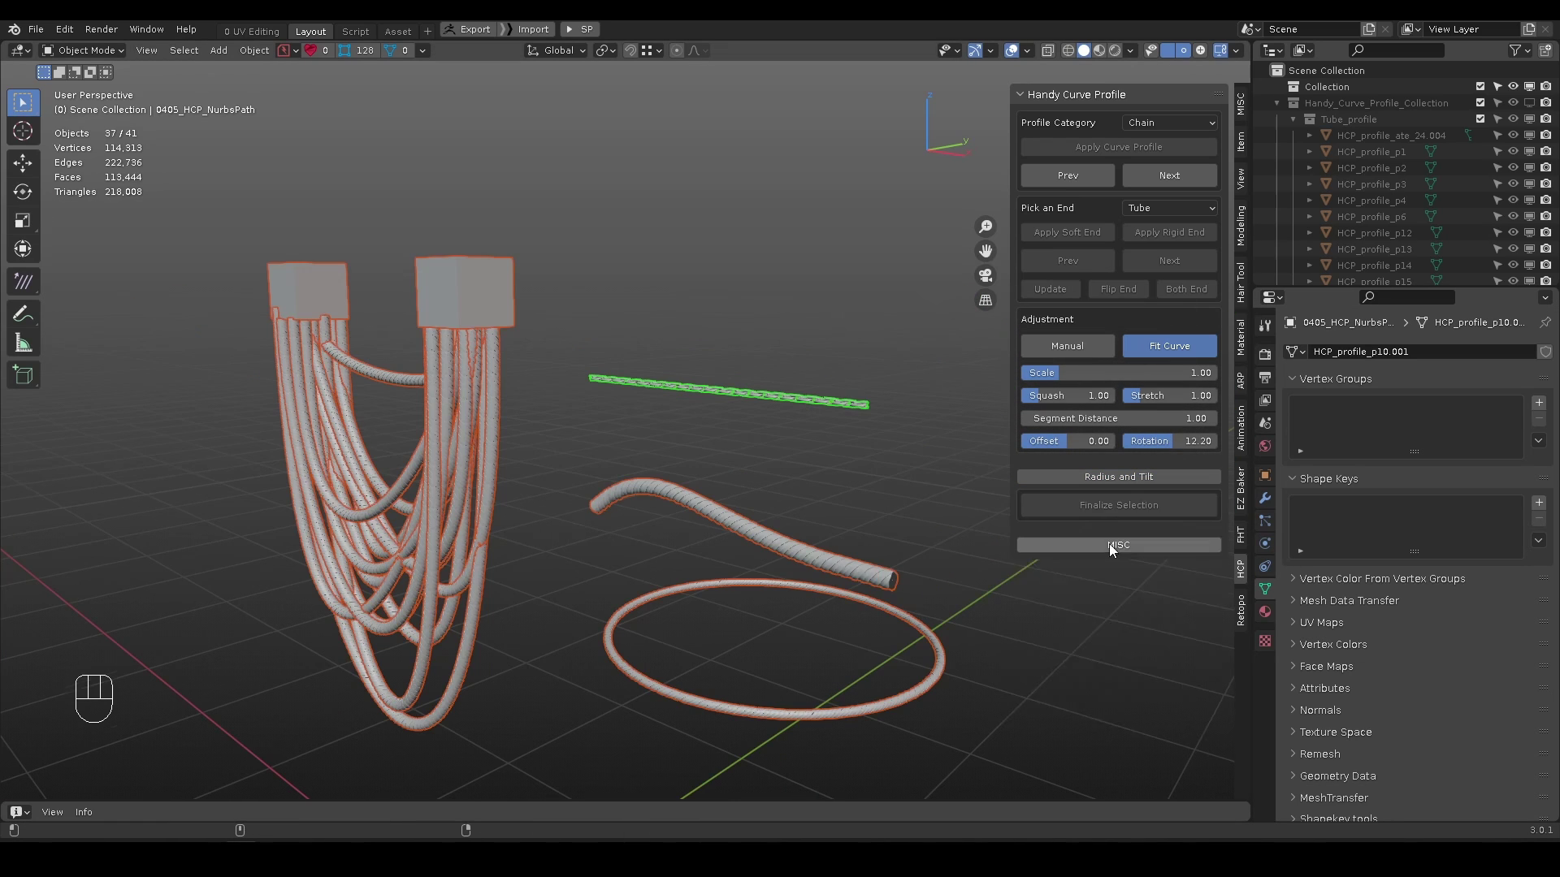
click(1108, 543)
click(1103, 604)
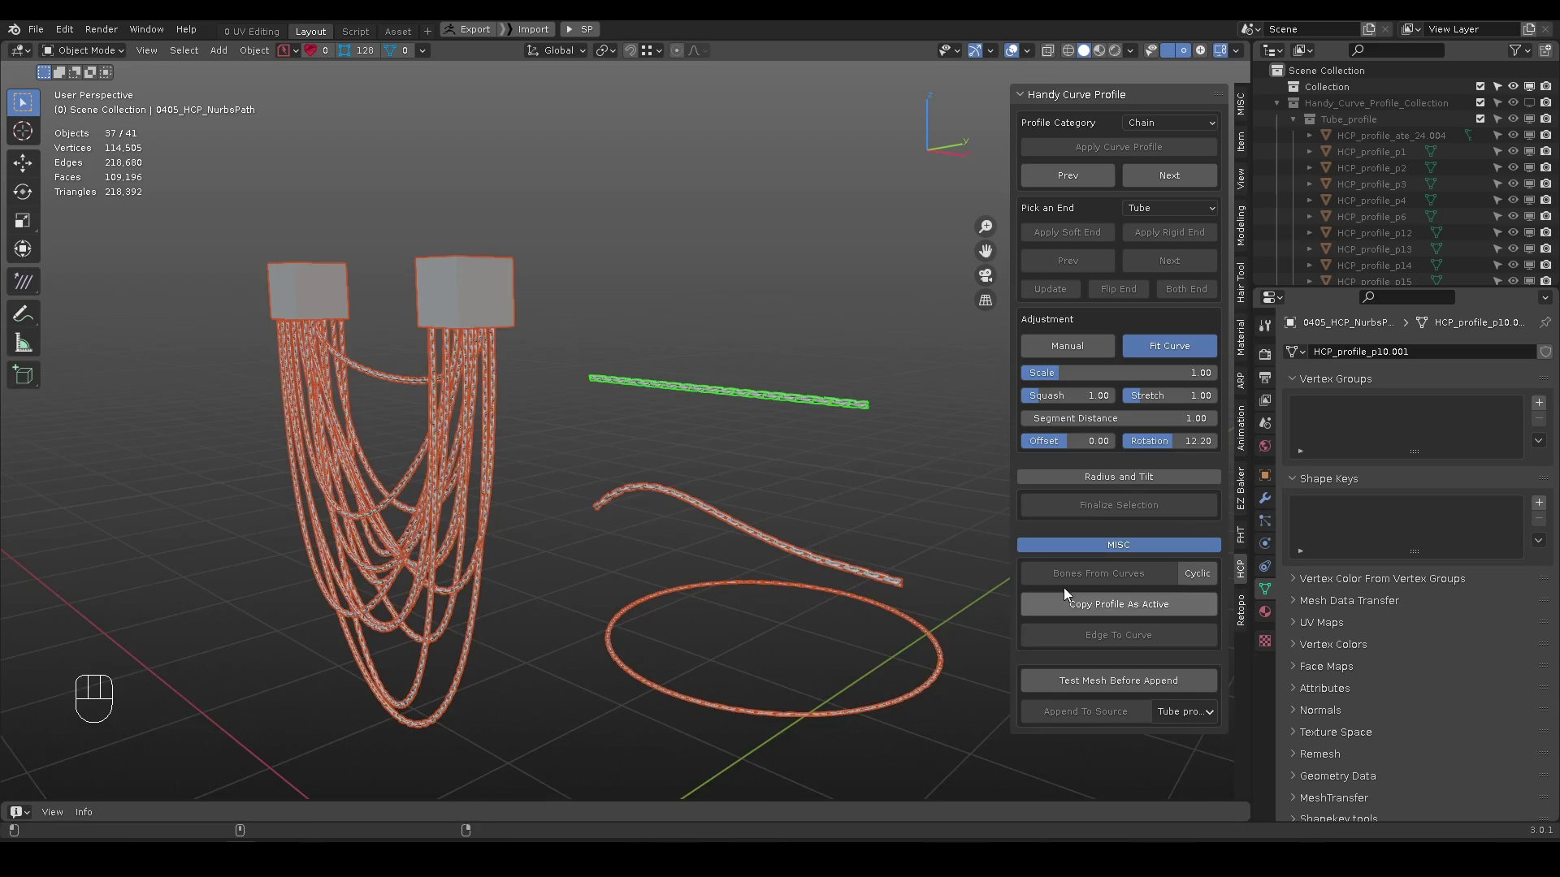
scroll(435, 455, up, 8)
alt+drag(676, 435, 705, 379)
click(720, 359)
alt+middle_drag(842, 451, 794, 438)
alt+drag(795, 443, 853, 459)
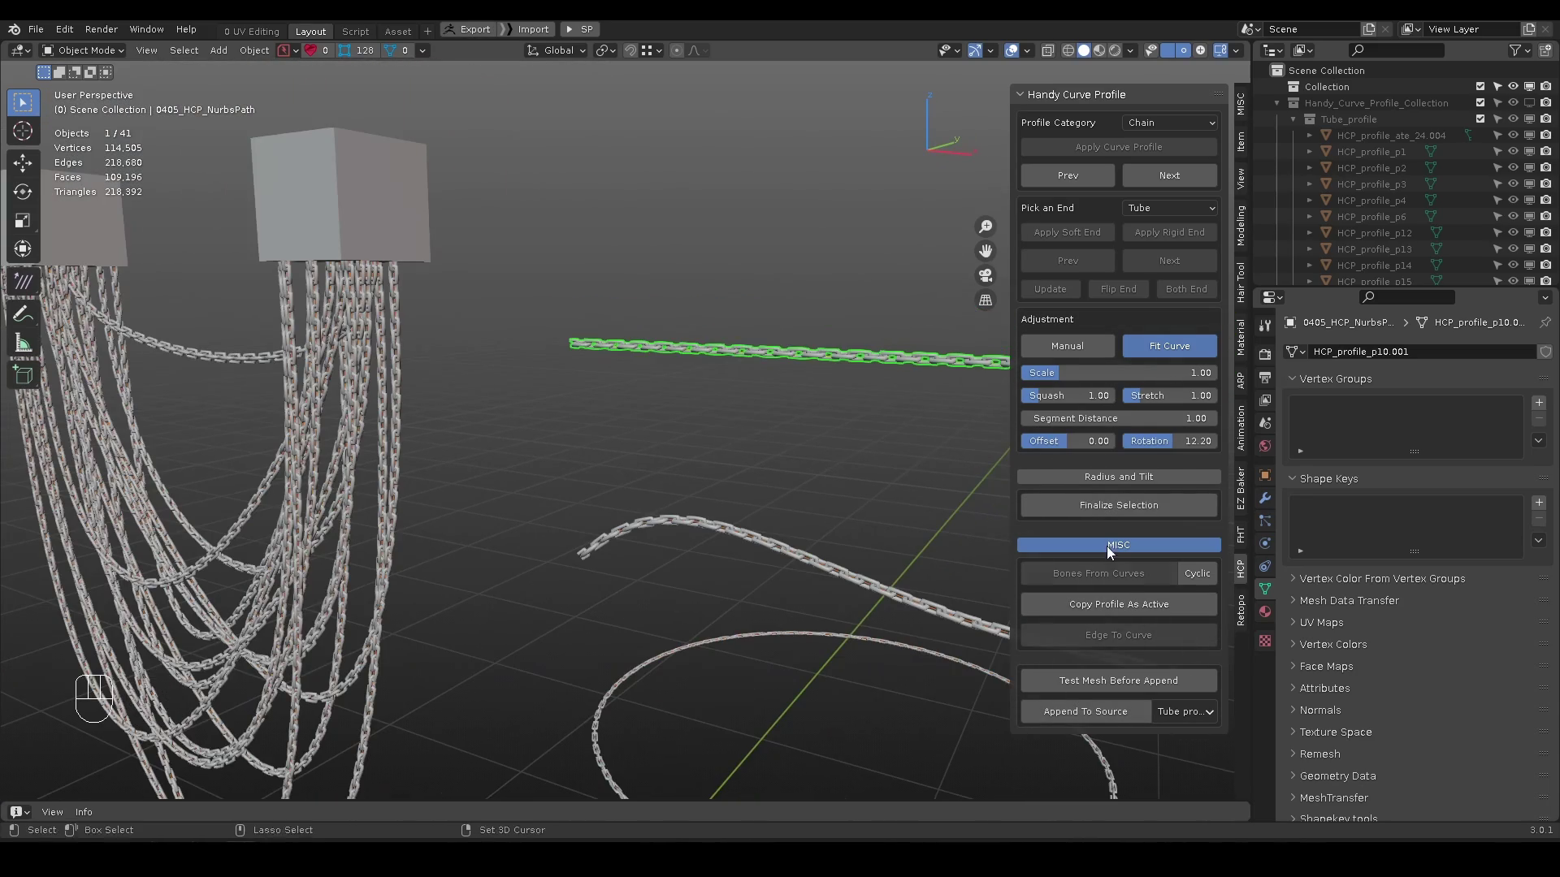
scroll(662, 435, down, 5)
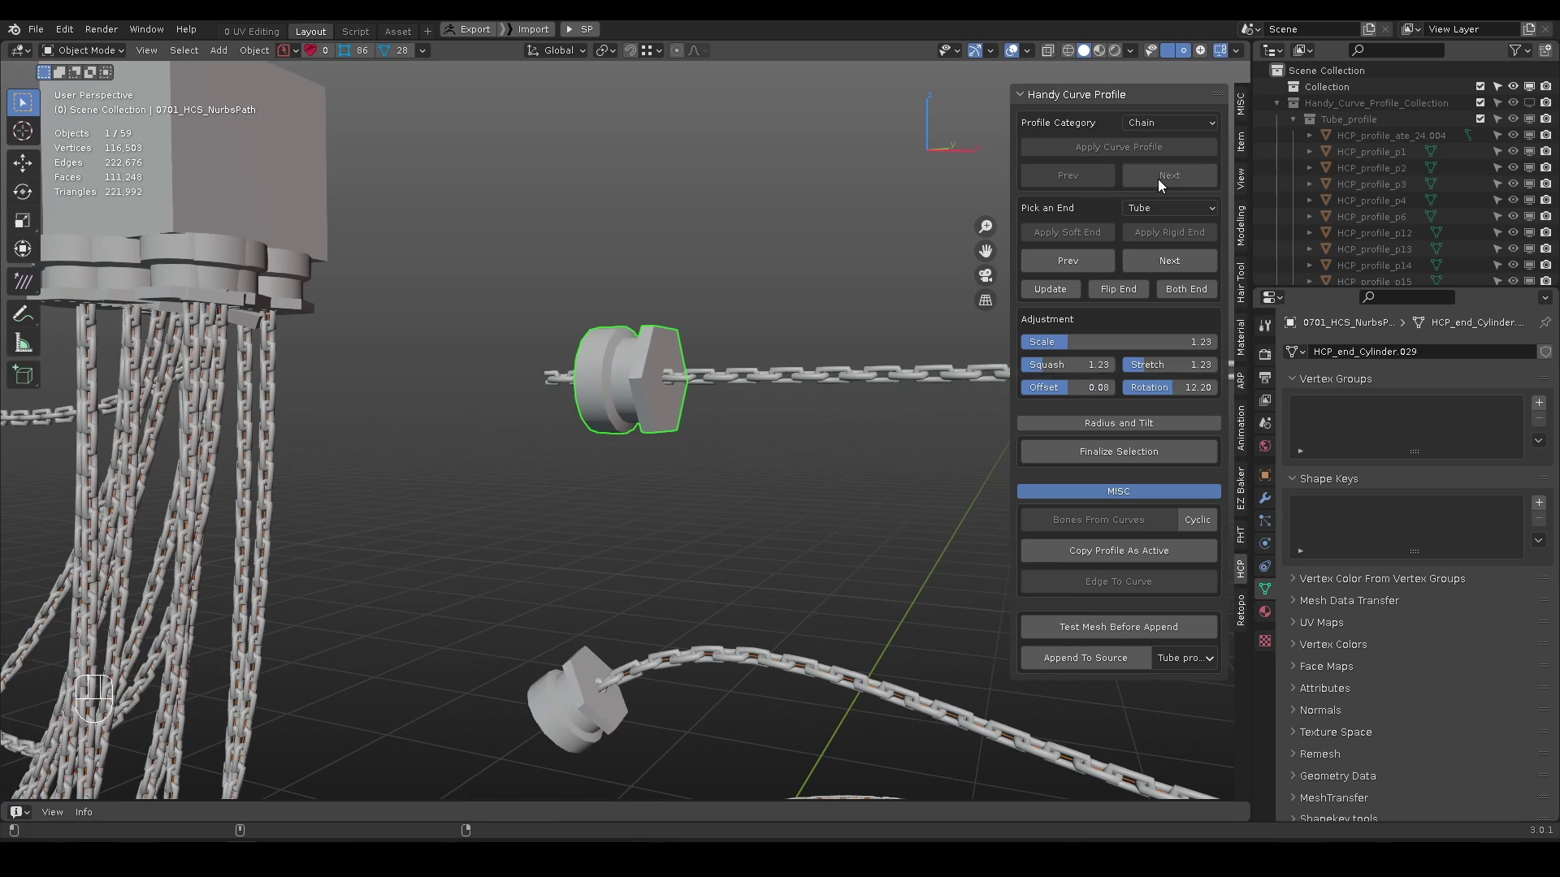
- Change the straight chain's Tube end piece to variant 0705, with scale 0.71 and offset -0.01
click(1161, 260)
click(1161, 260)
click(1162, 260)
click(1162, 260)
alt+drag(626, 381, 780, 414)
alt+middle_drag(862, 430, 902, 357)
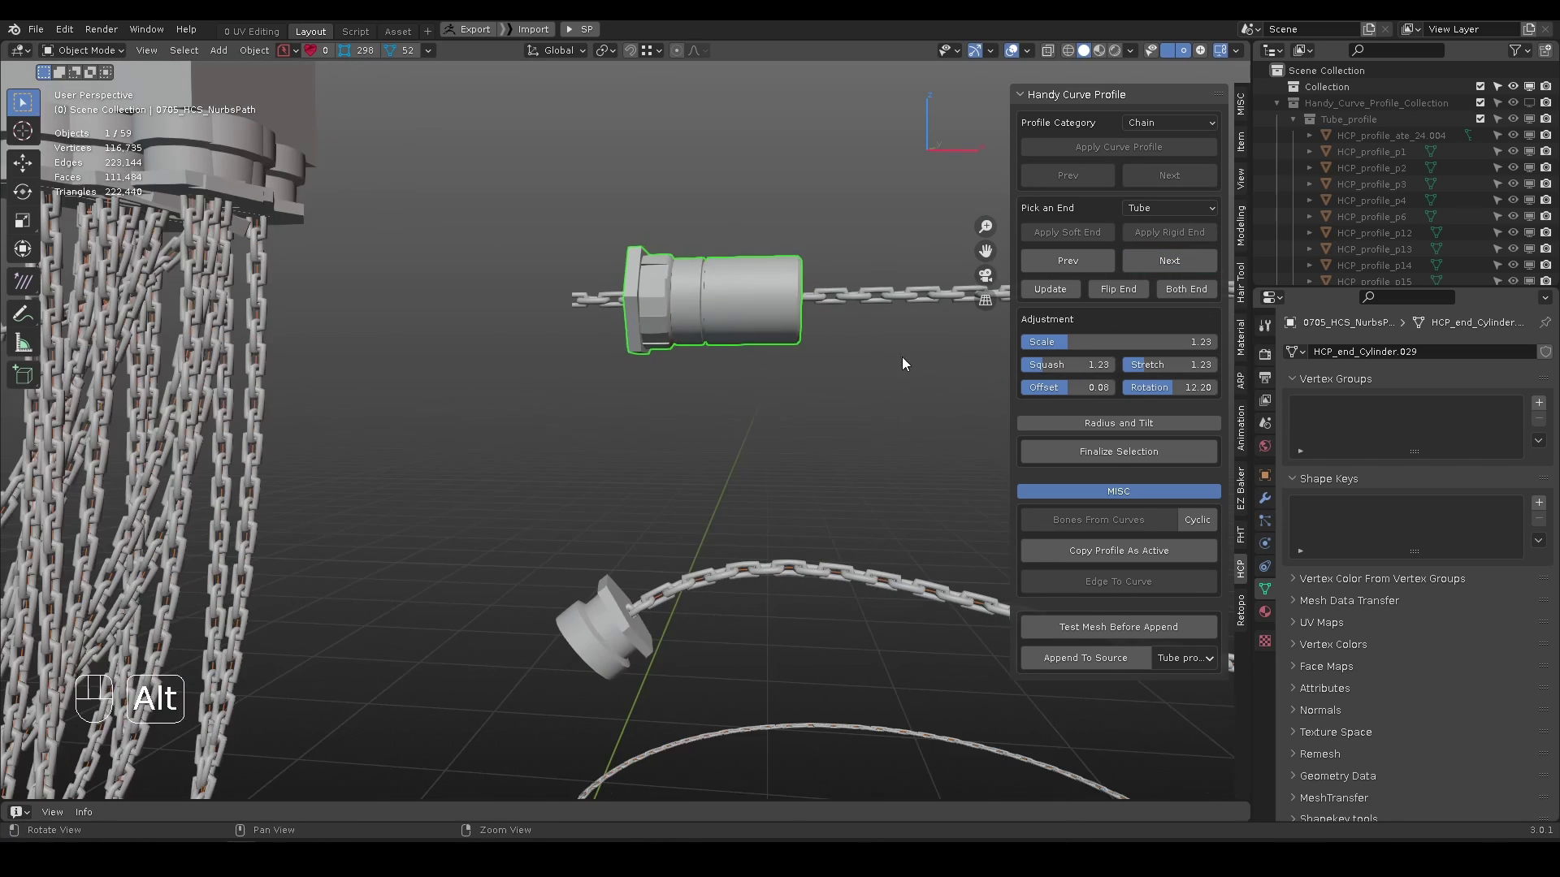
drag(1090, 339, 1074, 390)
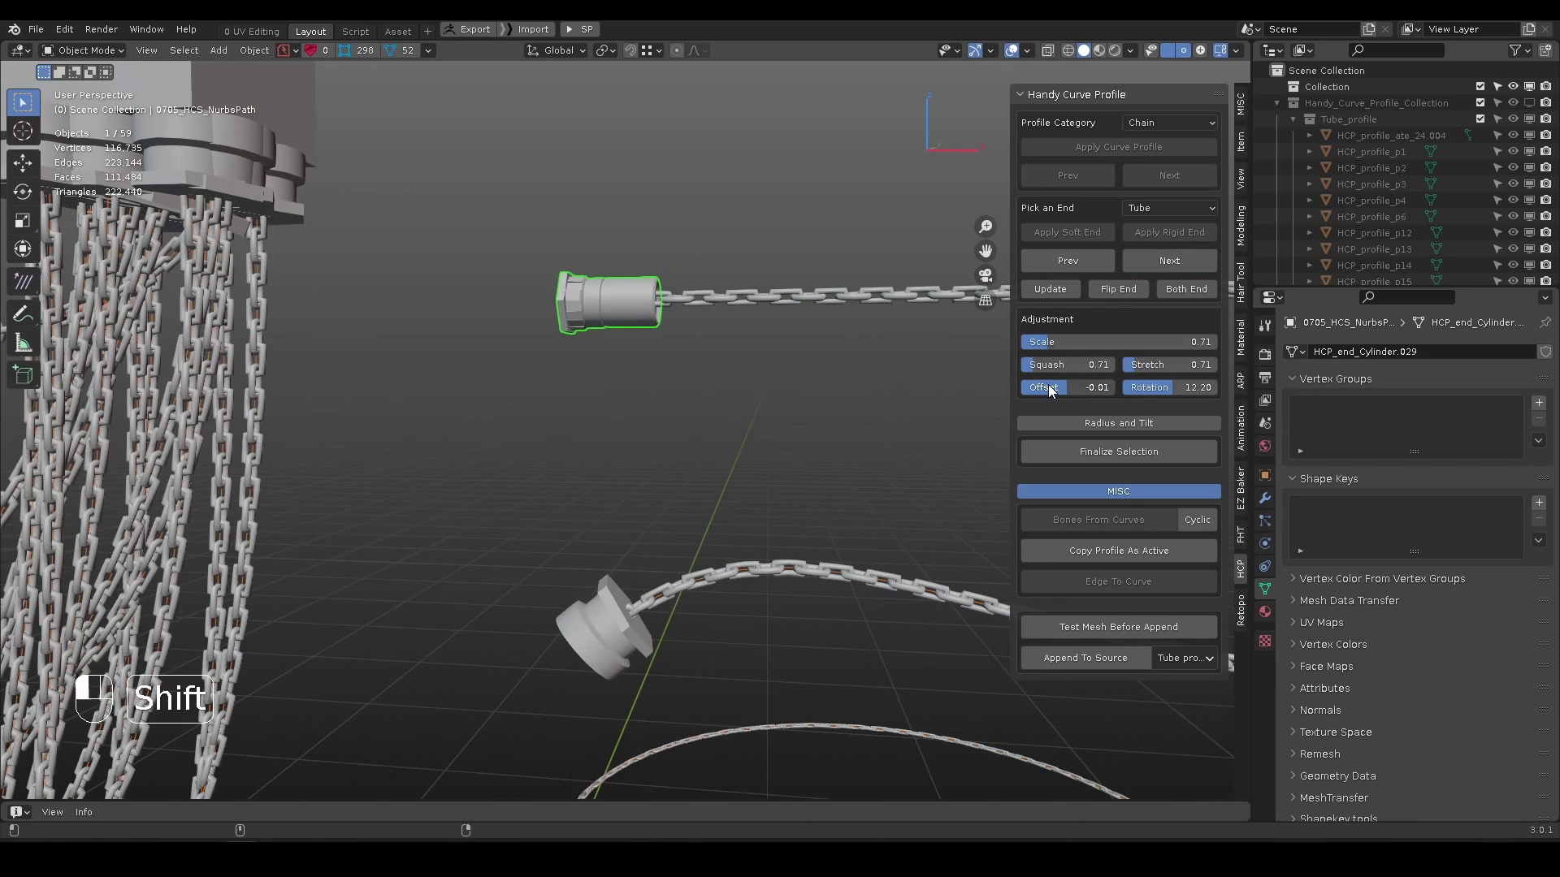
- Select the surrounding chains and end pieces and copy the active end piece's profile to them
scroll(621, 449, down, 5)
drag(183, 270, 759, 692)
scroll(627, 419, up, 5)
alt+drag(627, 420, 637, 429)
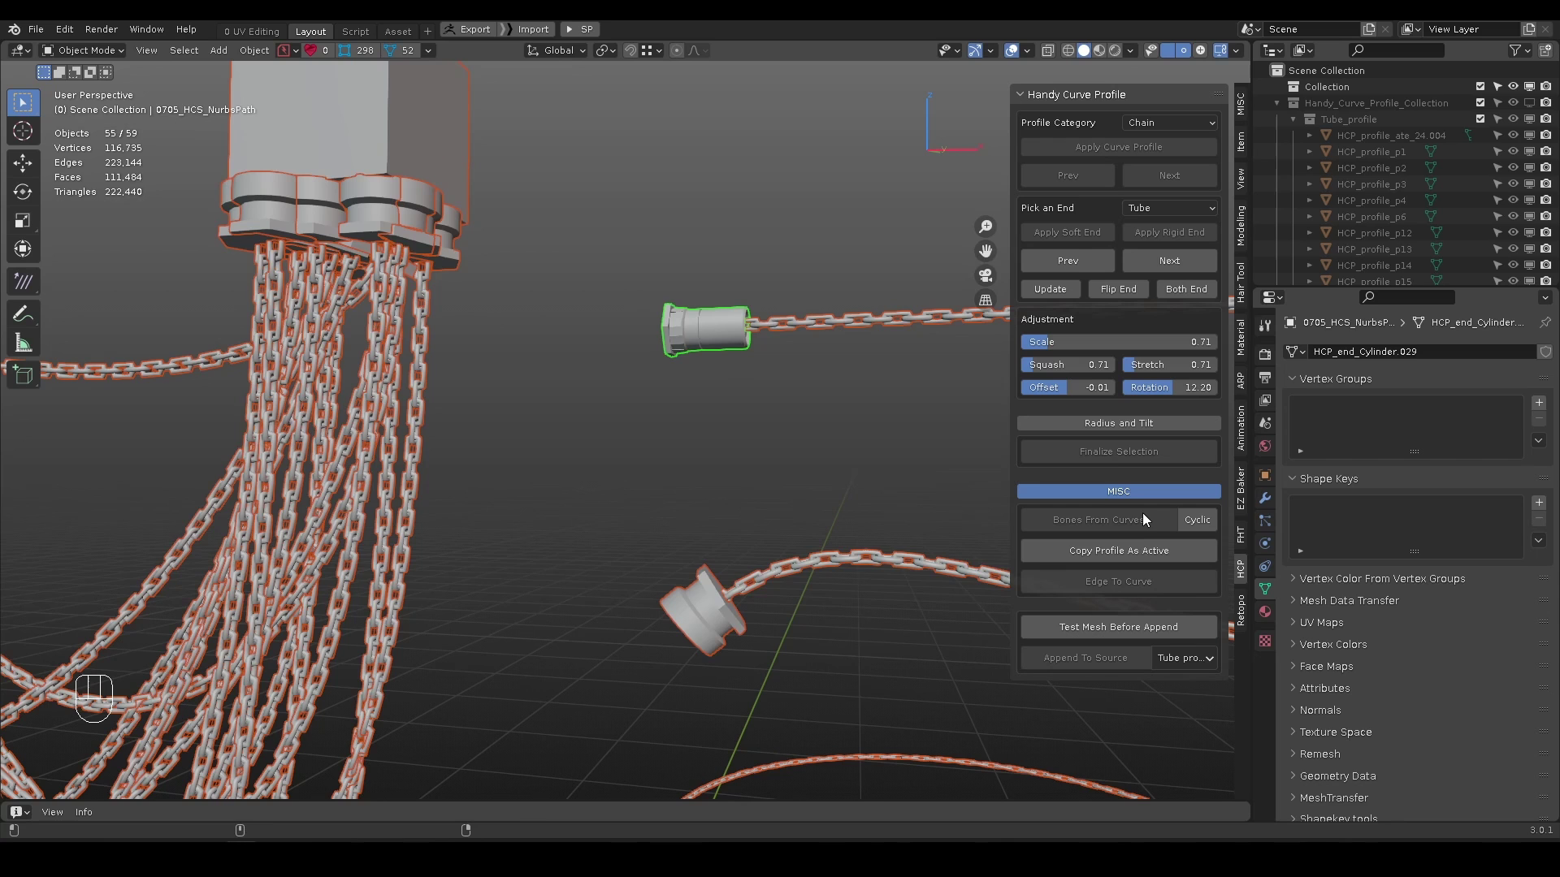
click(1099, 553)
alt+drag(788, 406, 696, 368)
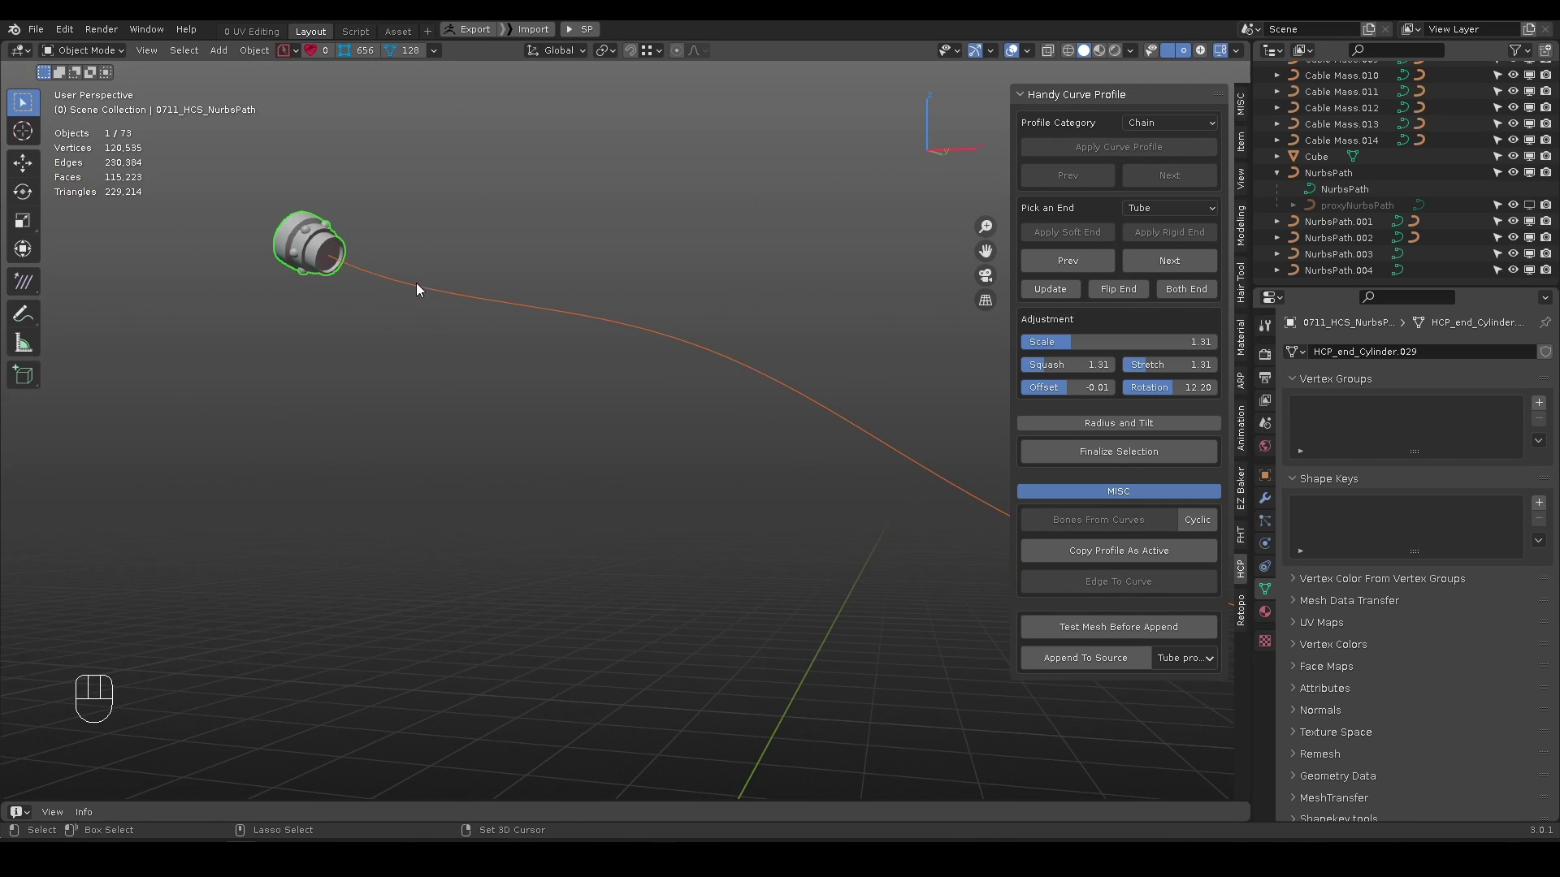
- Reshape the curved NURBS path that carries the end piece by moving its control points in edit mode
click(387, 297)
key(Tab)
key(d)
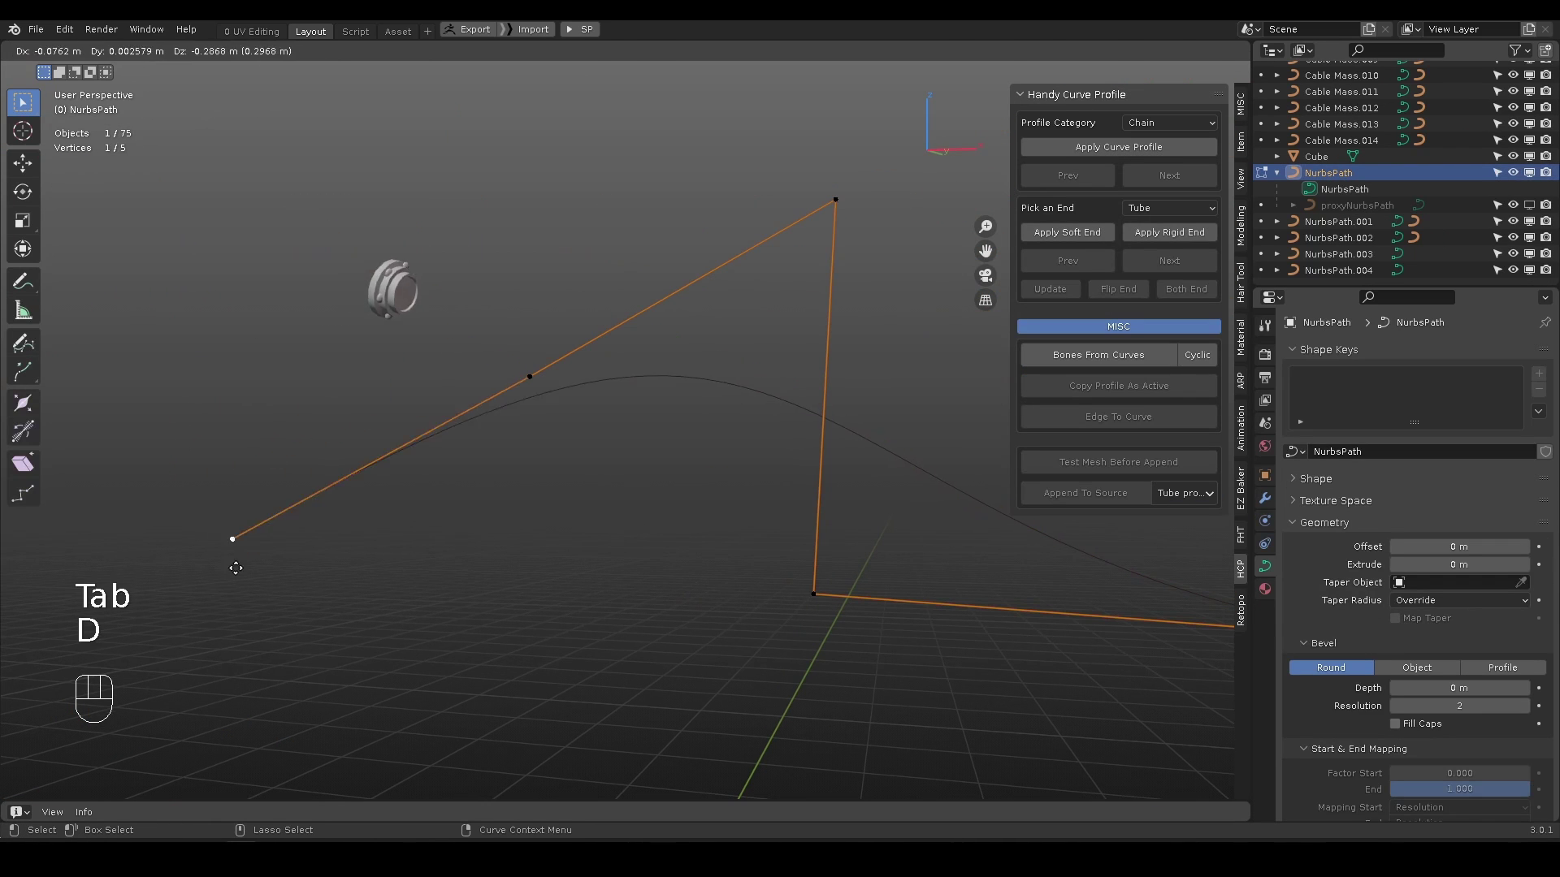
key(d)
key(d)
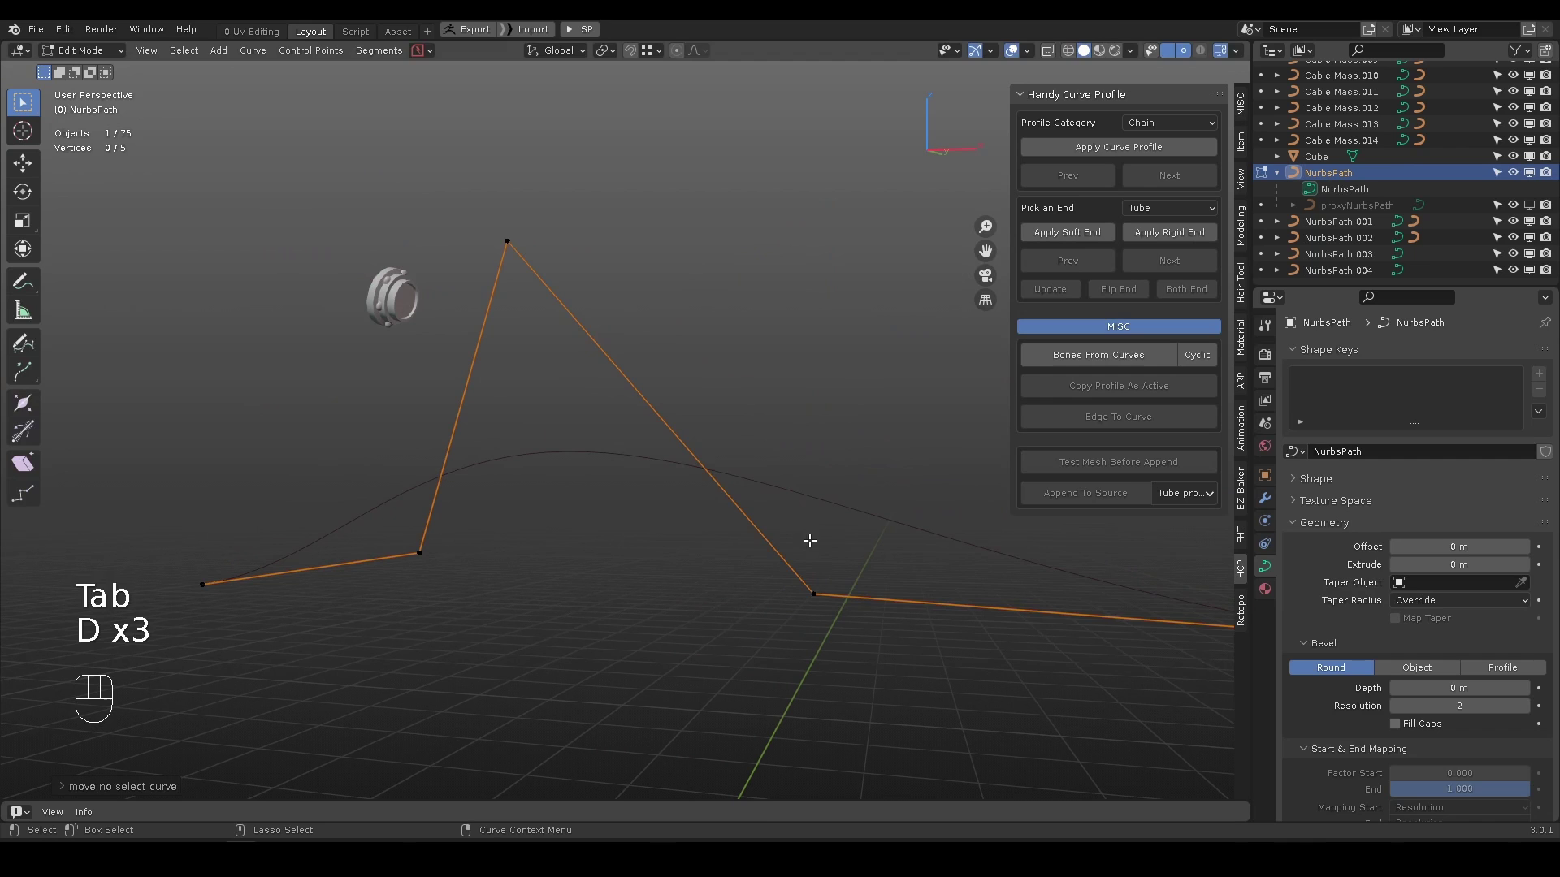
key(d)
key(Tab)
- Update the detached end piece so it attaches to the reshaped path's start
click(412, 310)
alt+drag(563, 286, 545, 310)
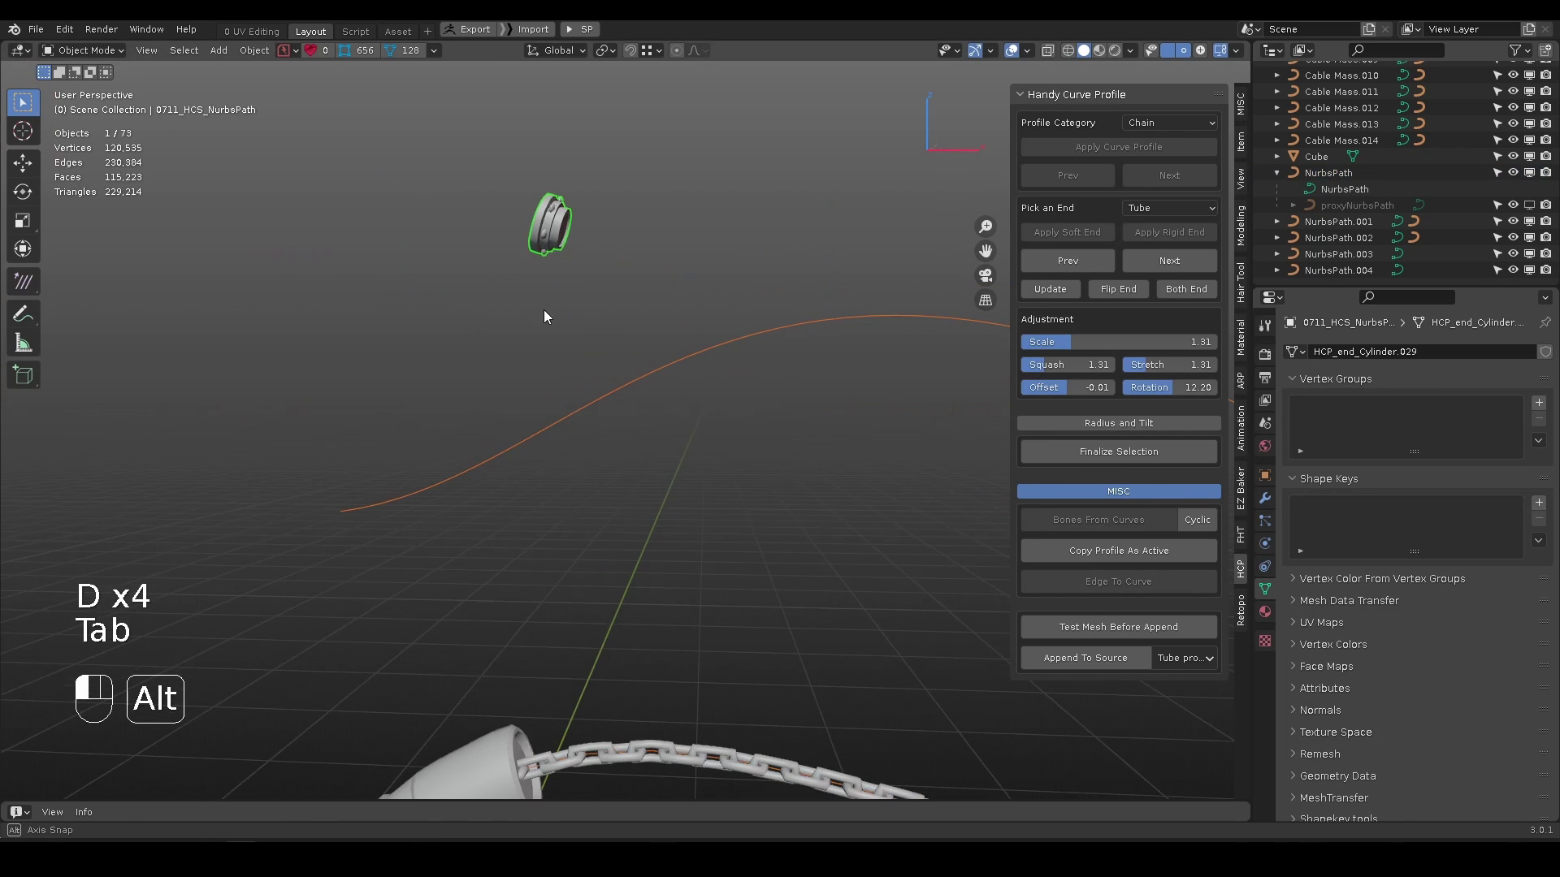
click(1050, 286)
alt+middle_drag(363, 512, 452, 436)
alt+drag(453, 436, 483, 438)
alt+middle_drag(676, 437, 372, 455)
click(607, 441)
click(270, 455)
scroll(975, 354, down, 2)
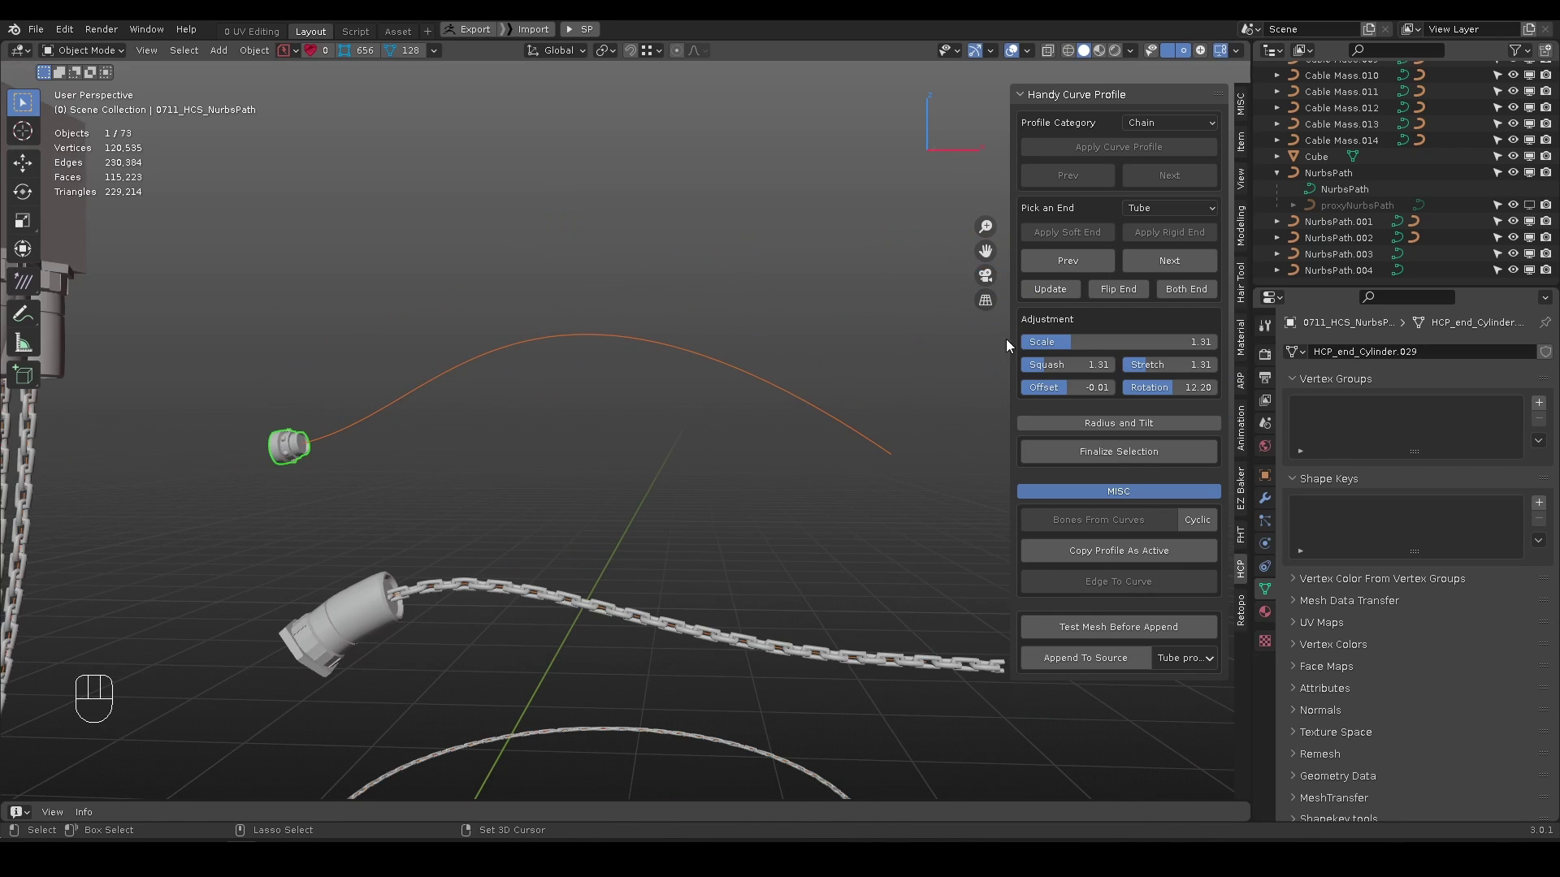
- Flip the end piece repeatedly between the path's two ends
click(1107, 291)
click(1106, 291)
click(1106, 291)
click(1107, 291)
click(1106, 291)
click(1106, 291)
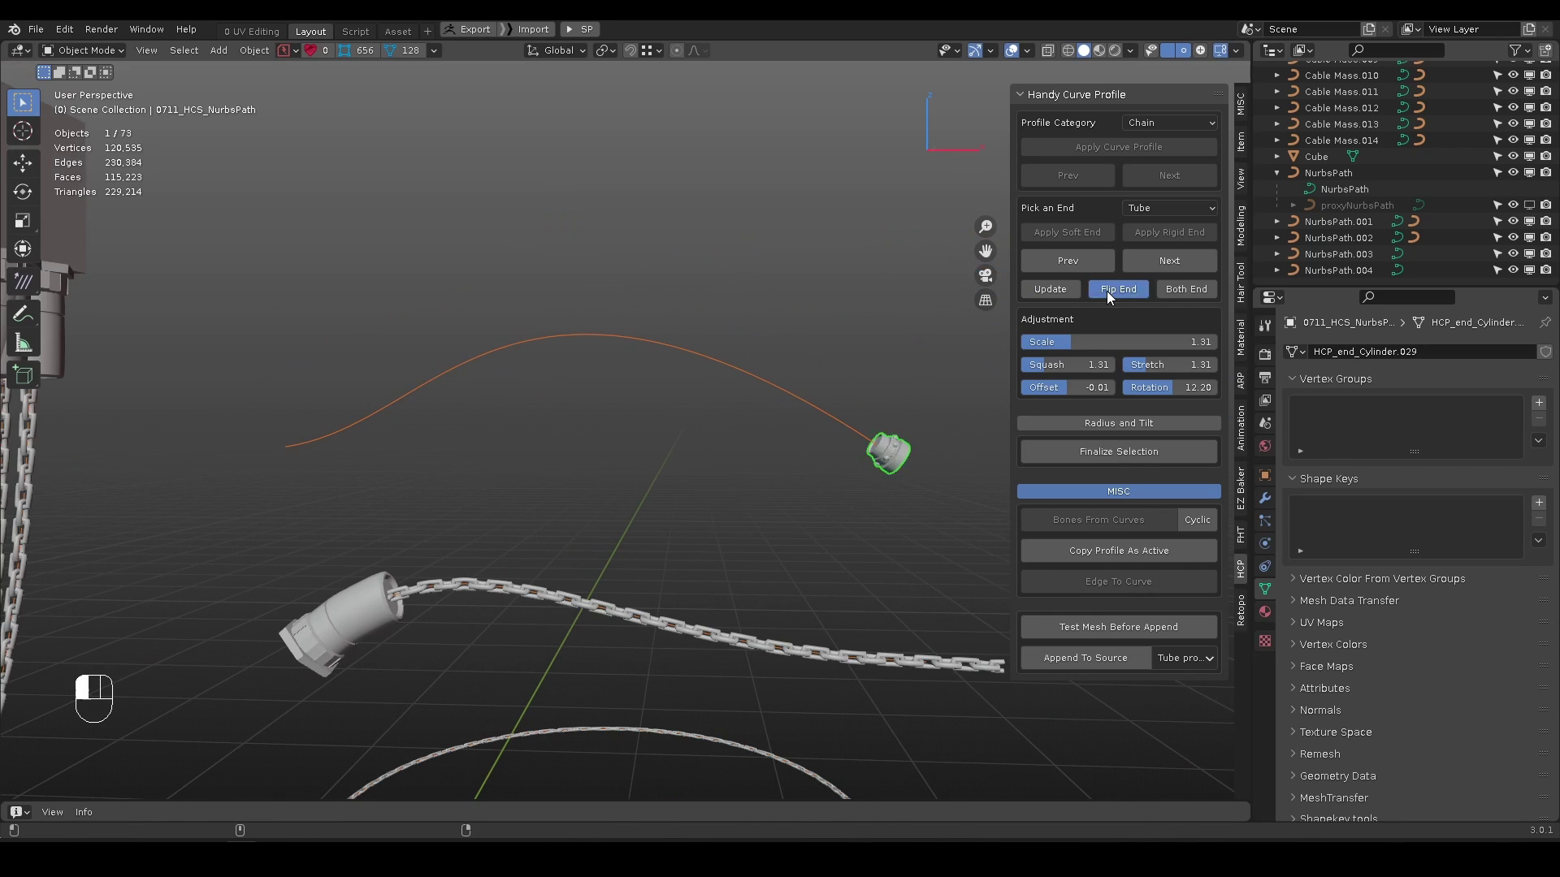
click(1107, 291)
click(1107, 291)
- Place the end piece on both ends of the curved path
click(1191, 289)
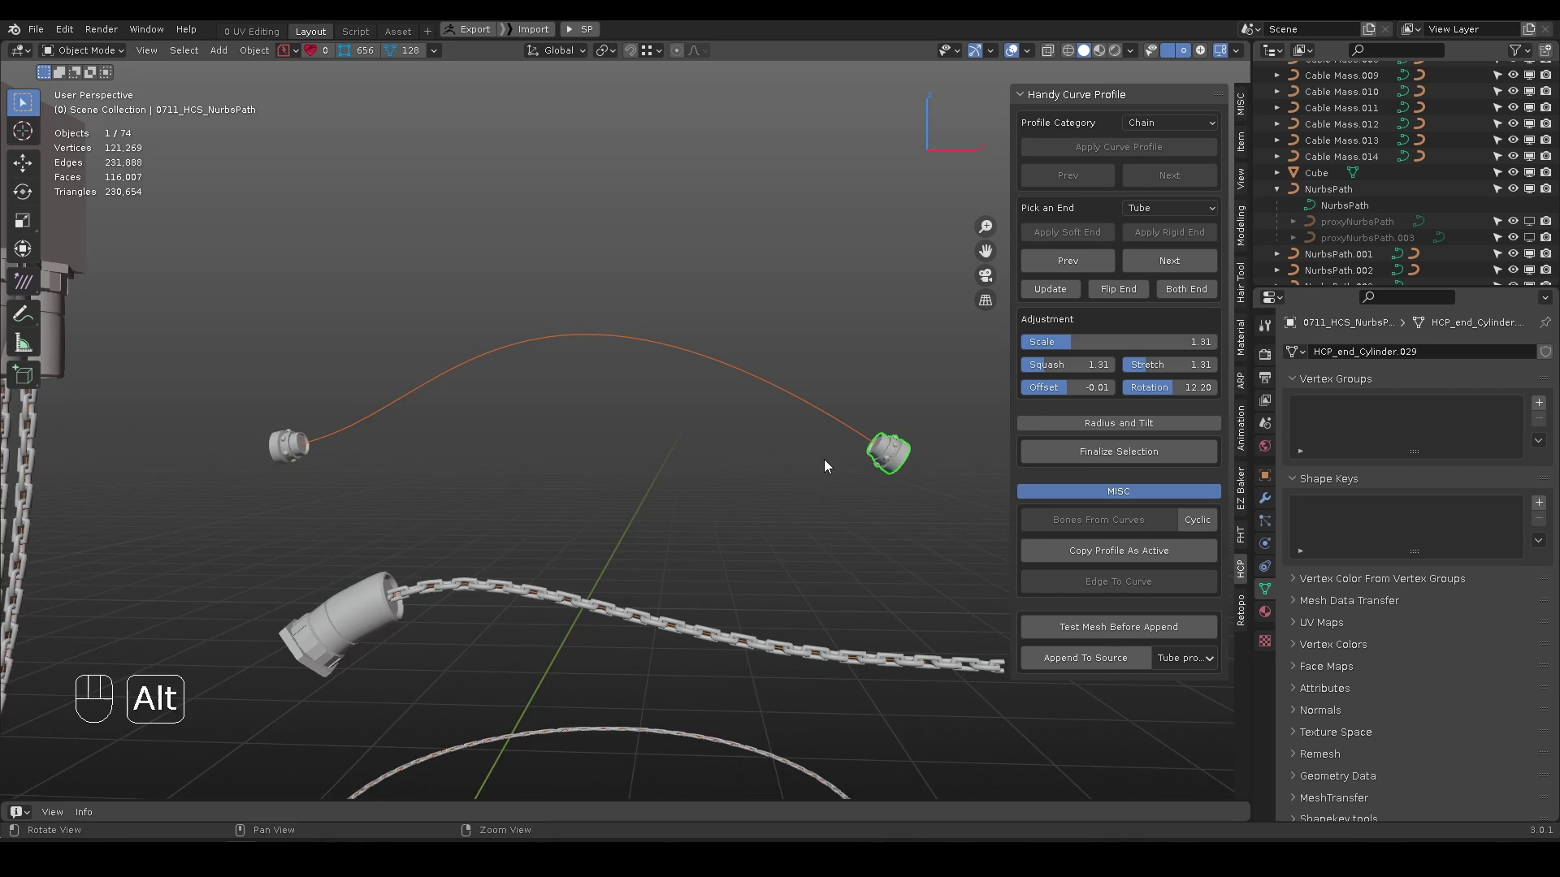
alt+drag(824, 460, 712, 458)
click(861, 458)
scroll(801, 464, up, 2)
click(775, 460)
- Examine the curved Bezier chain's mesh in edit mode and its modifiers
click(708, 457)
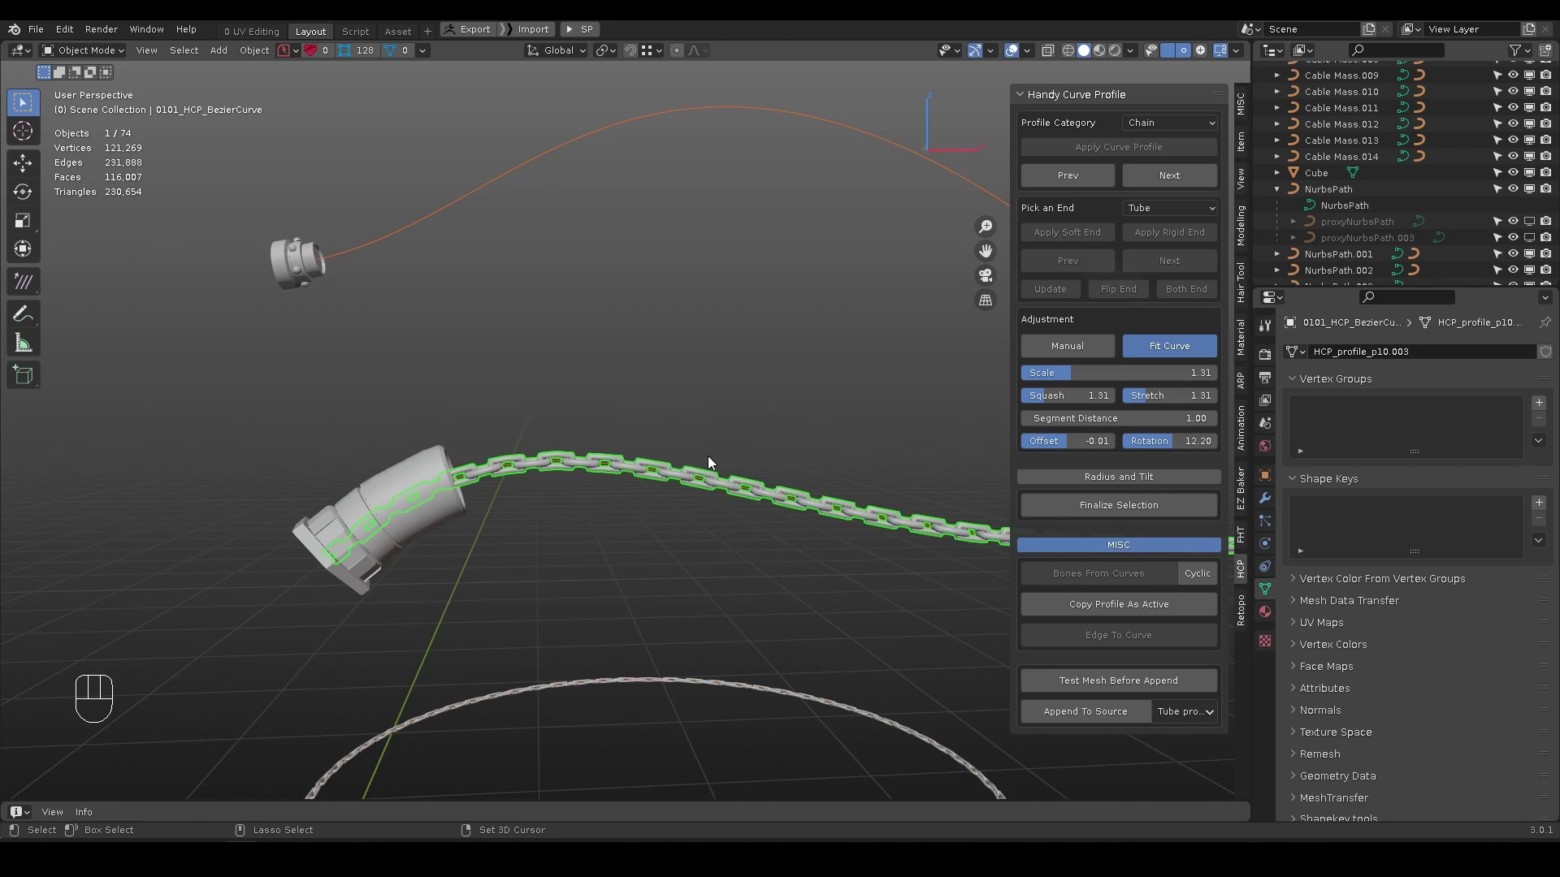
key(Tab)
alt+middle_drag(709, 456, 493, 513)
scroll(532, 490, up, 2)
click(1265, 498)
click(1293, 458)
click(1292, 458)
alt+right_drag(408, 482, 735, 515)
key(Tab)
key(q)
alt+drag(735, 515, 800, 477)
- Finalize the curved chain into an editable mesh and try moving a vertex on one of its links
click(1097, 505)
key(Tab)
alt+right_drag(861, 455, 715, 406)
click(715, 398)
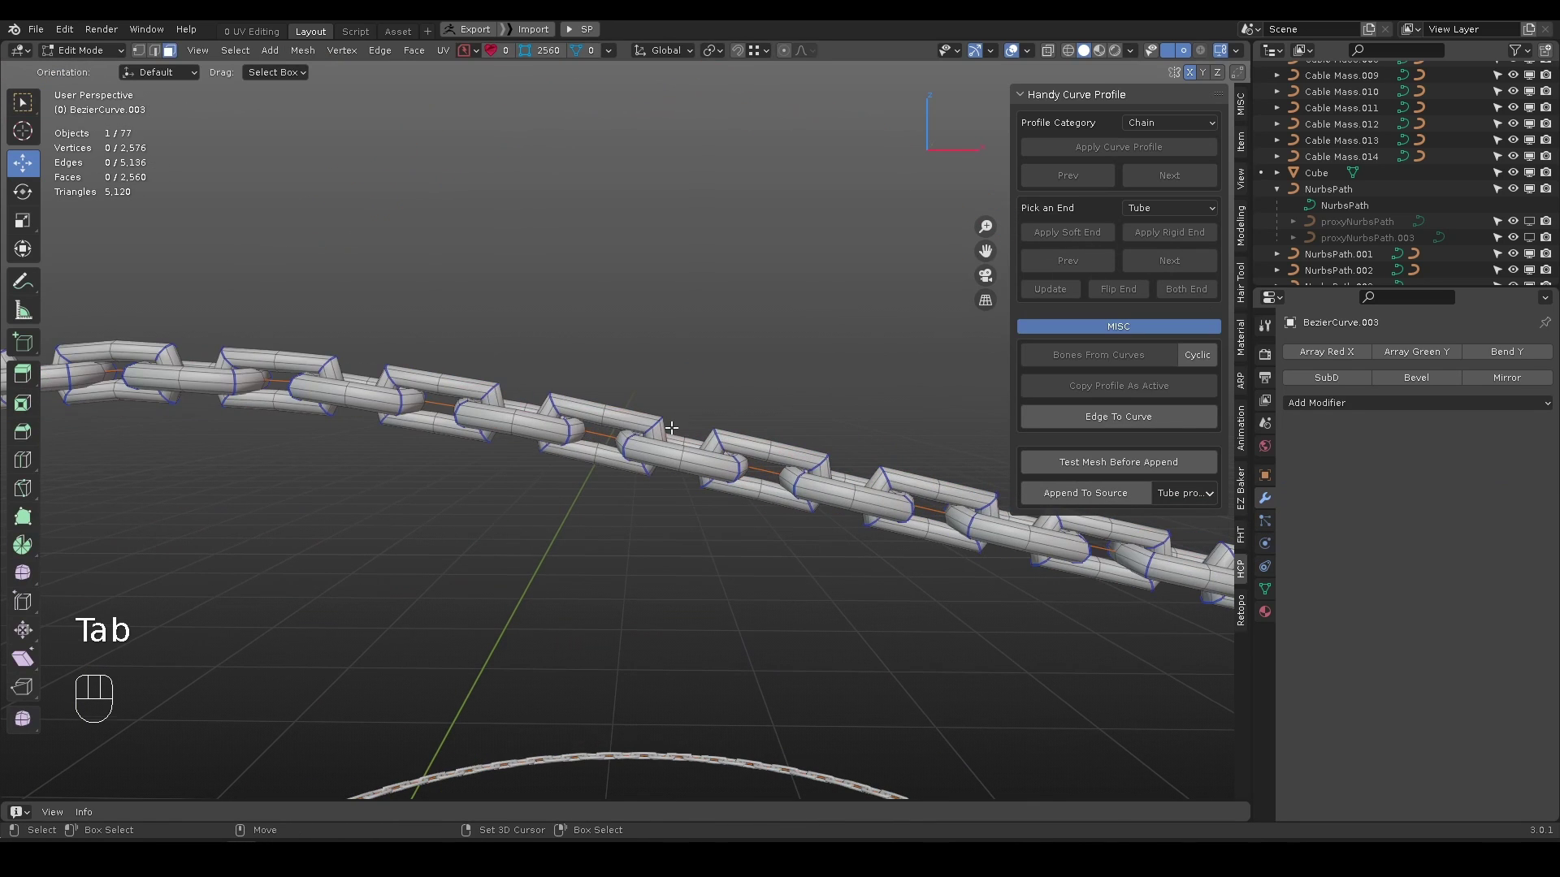
key(1)
click(661, 412)
key(d)
alt+middle_drag(680, 398, 642, 502)
alt+right_drag(641, 502, 241, 428)
key(Tab)
- Select the end piece at the curved path's start and switch in and out of edit mode to examine it
click(239, 429)
alt+drag(240, 429, 332, 431)
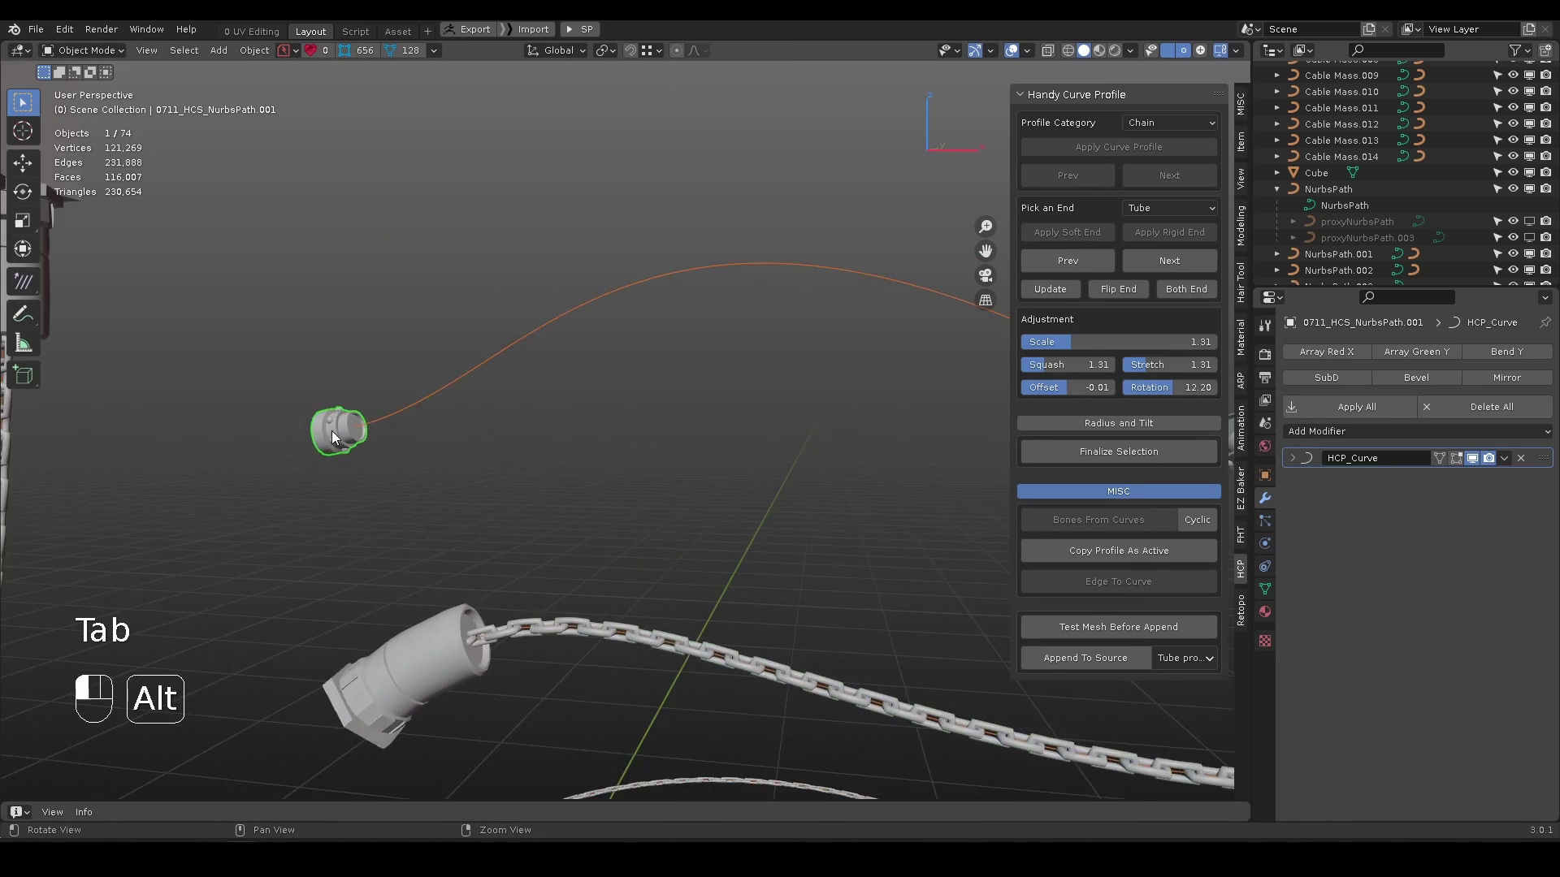
alt+right_drag(334, 431, 715, 486)
key(Tab)
key(Tab)
key(Tab)
key(Tab)
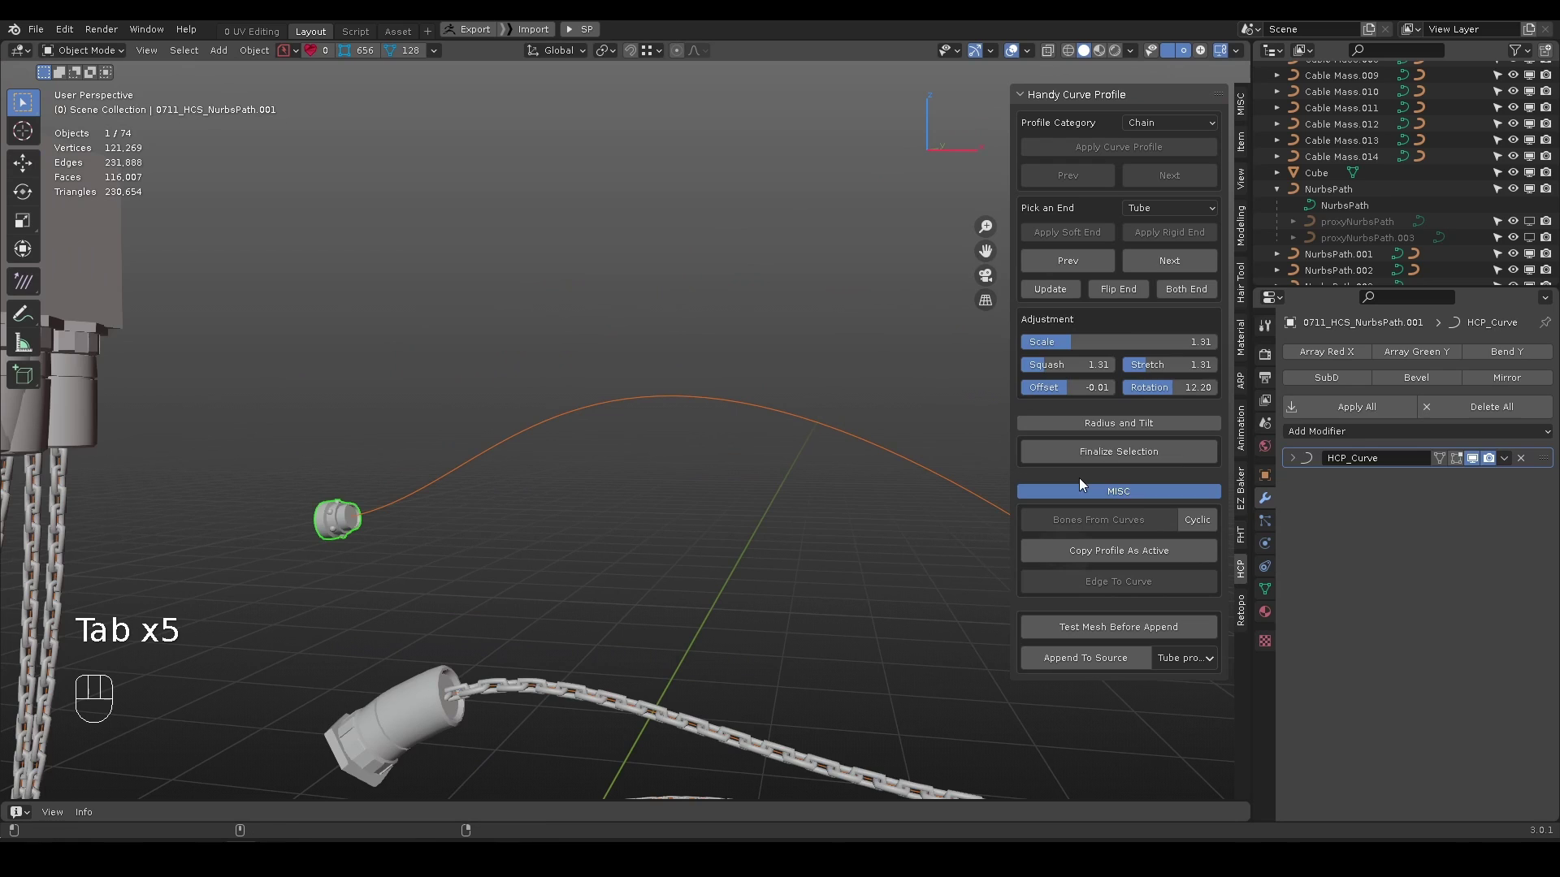
- Finalize the end piece at the curved path's start and try moving a vertex of its mesh
click(1113, 454)
key(Tab)
alt+right_drag(349, 536, 455, 508)
click(337, 493)
alt+drag(338, 492, 362, 488)
key(f)
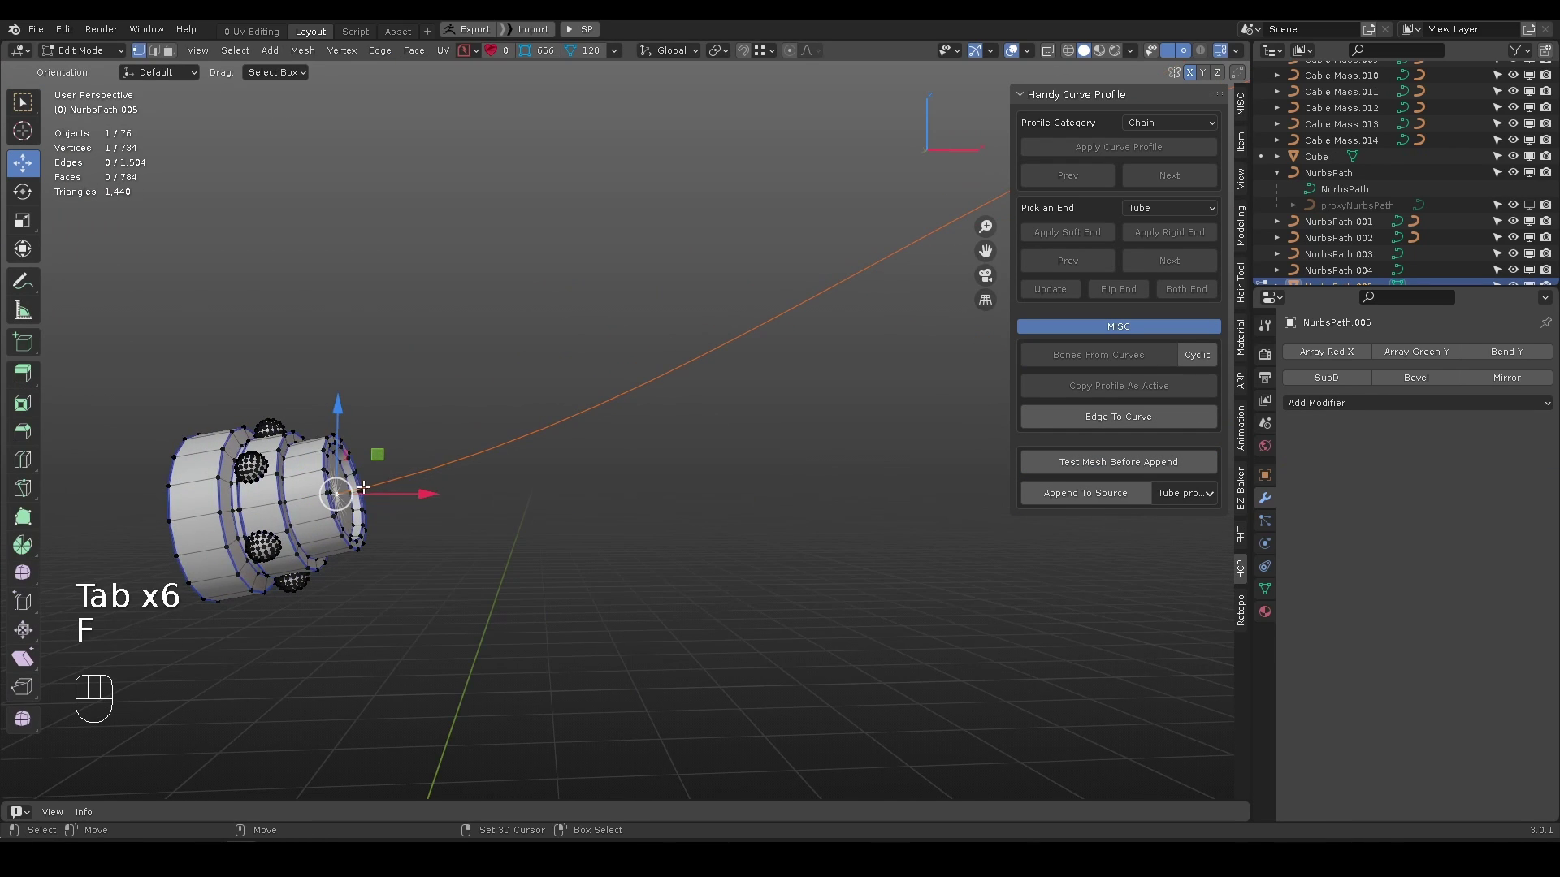
key(d)
alt+right_drag(377, 520, 325, 523)
- Create bones from the bare straight path and move the new armature upward off the path
alt+right_drag(455, 418, 537, 435)
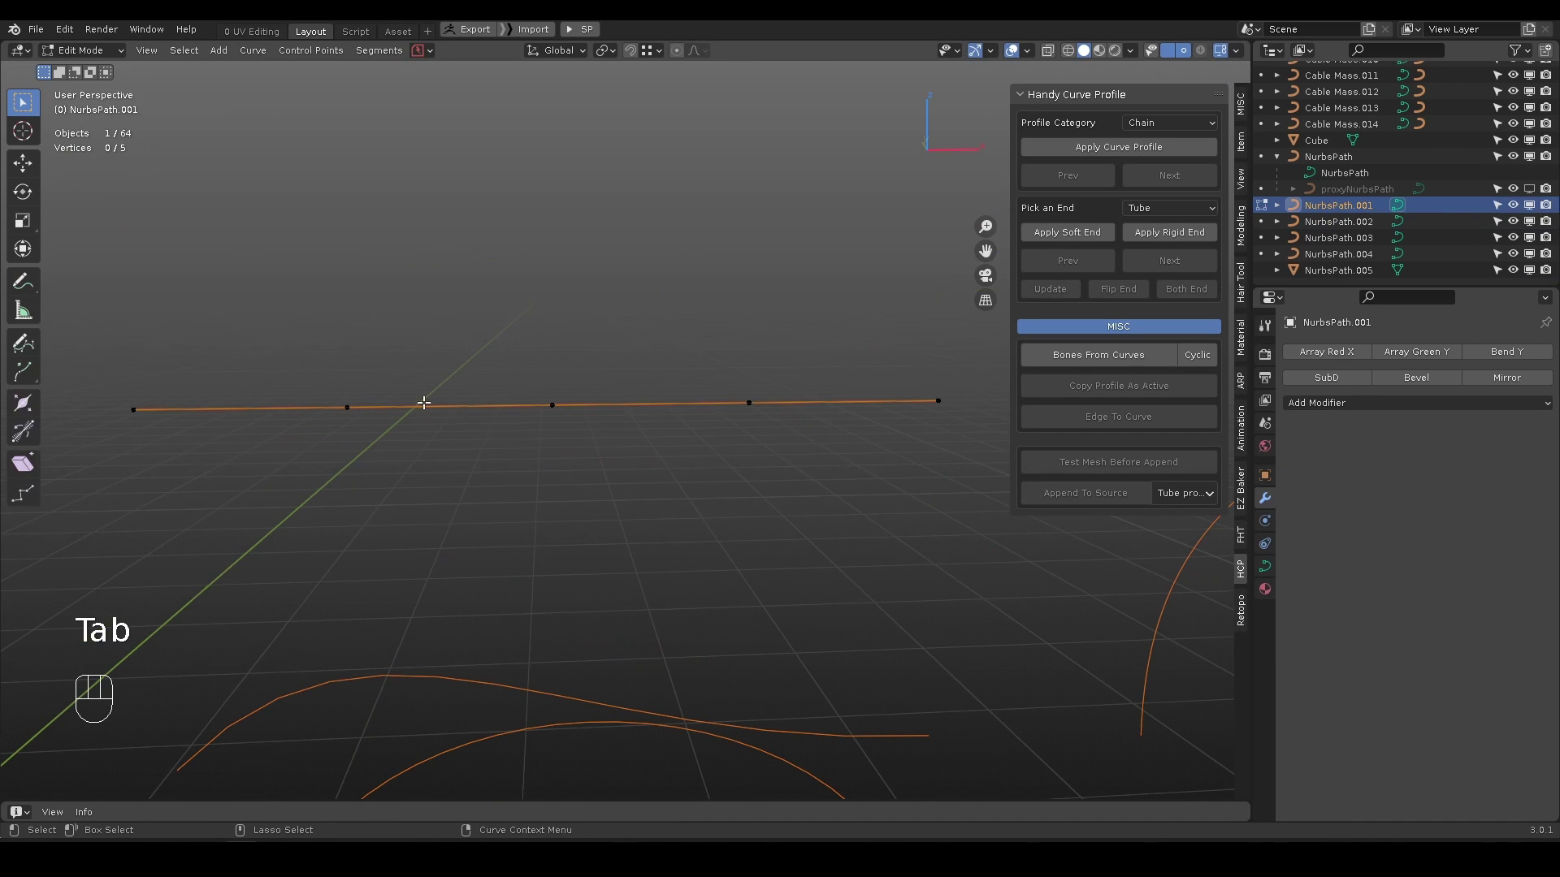
key(Tab)
click(1098, 355)
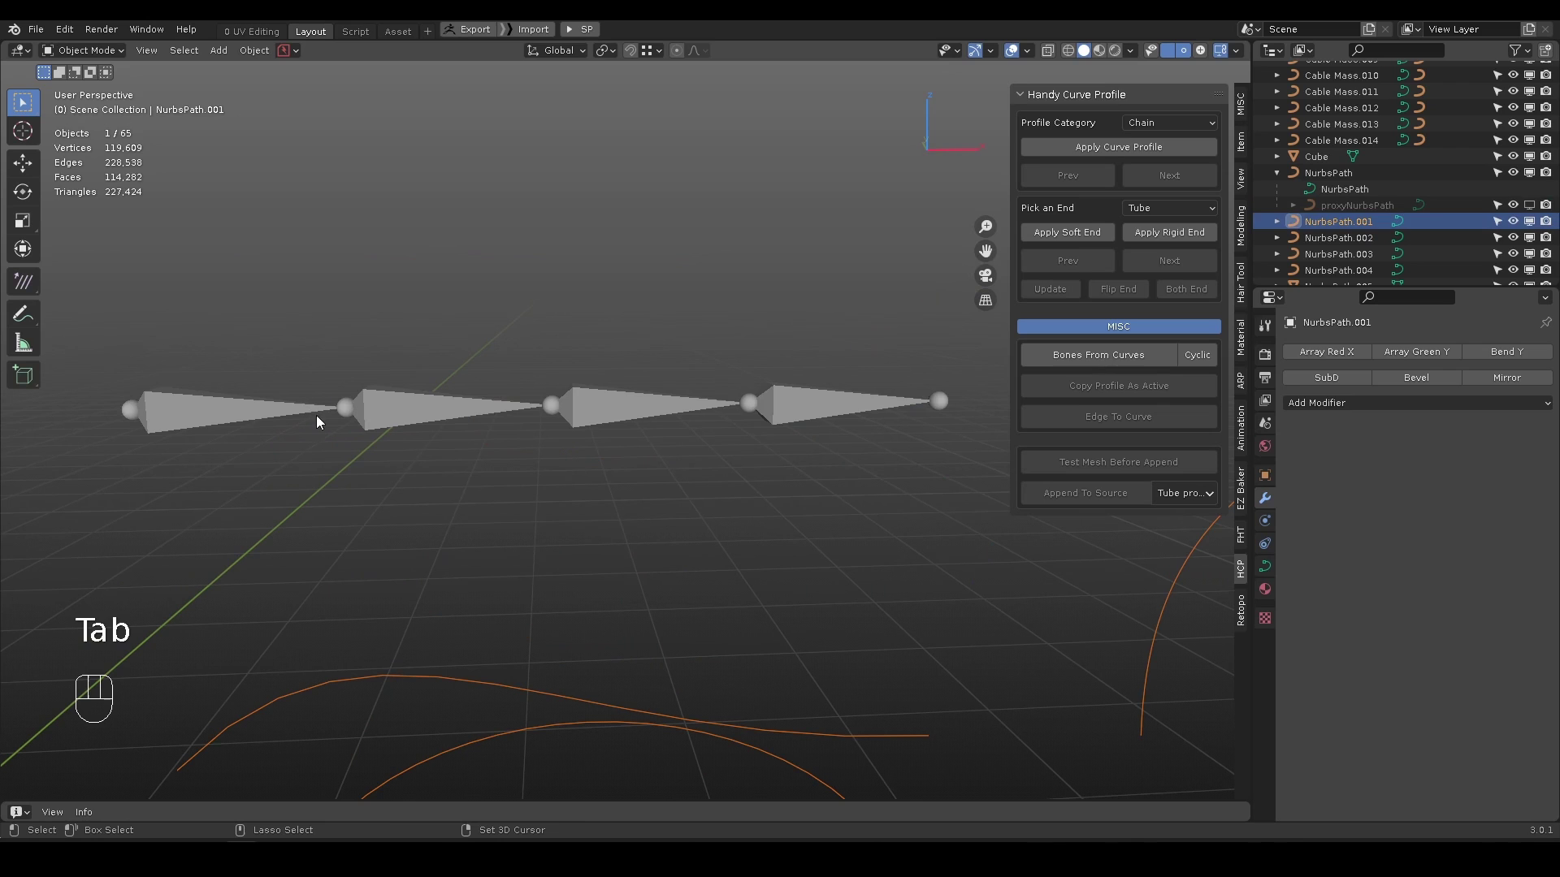
click(422, 403)
key(w)
drag(546, 325, 549, 227)
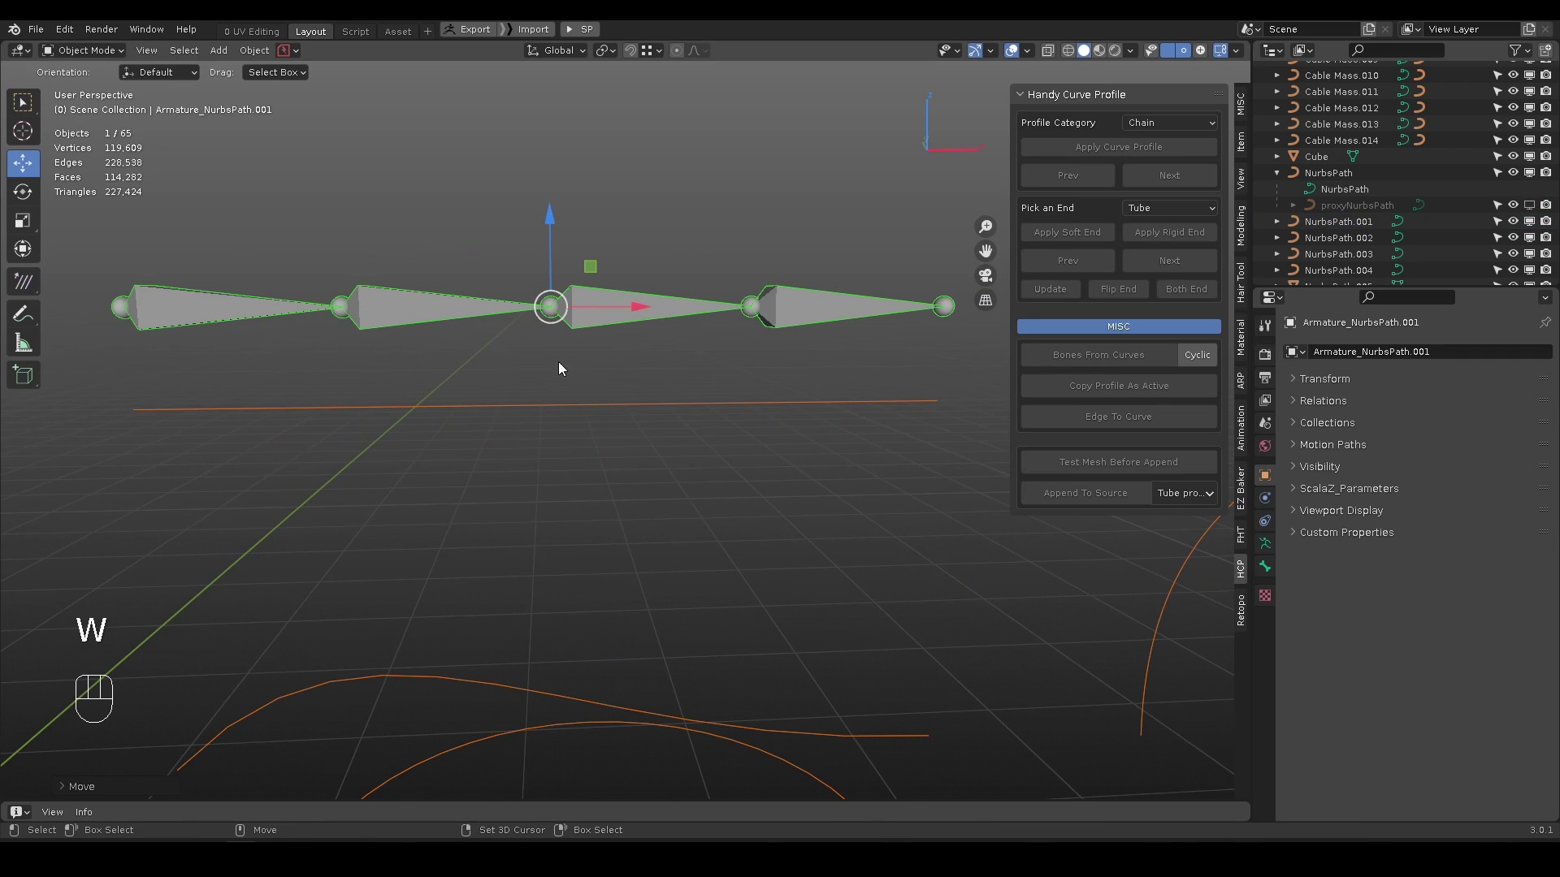
- Compare the straight path's control points with the bones and delete the armature
click(520, 400)
key(Tab)
key(Tab)
click(437, 307)
key(x)
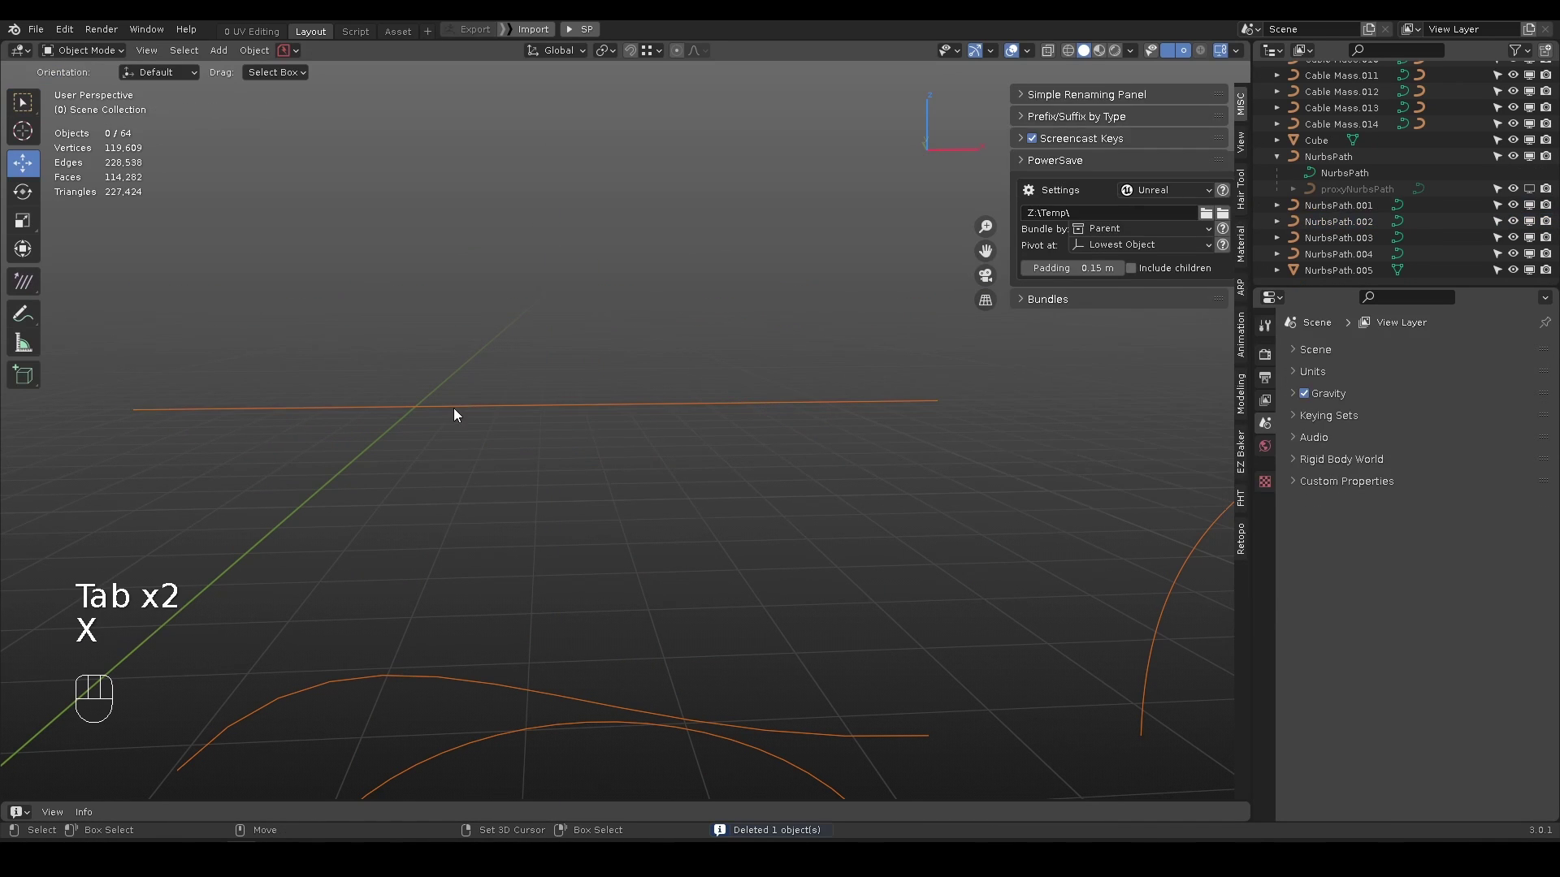
- Subdivide all segments of the straight path in edit mode
click(409, 406)
key(Tab)
drag(90, 306, 902, 450)
key(shift+d)
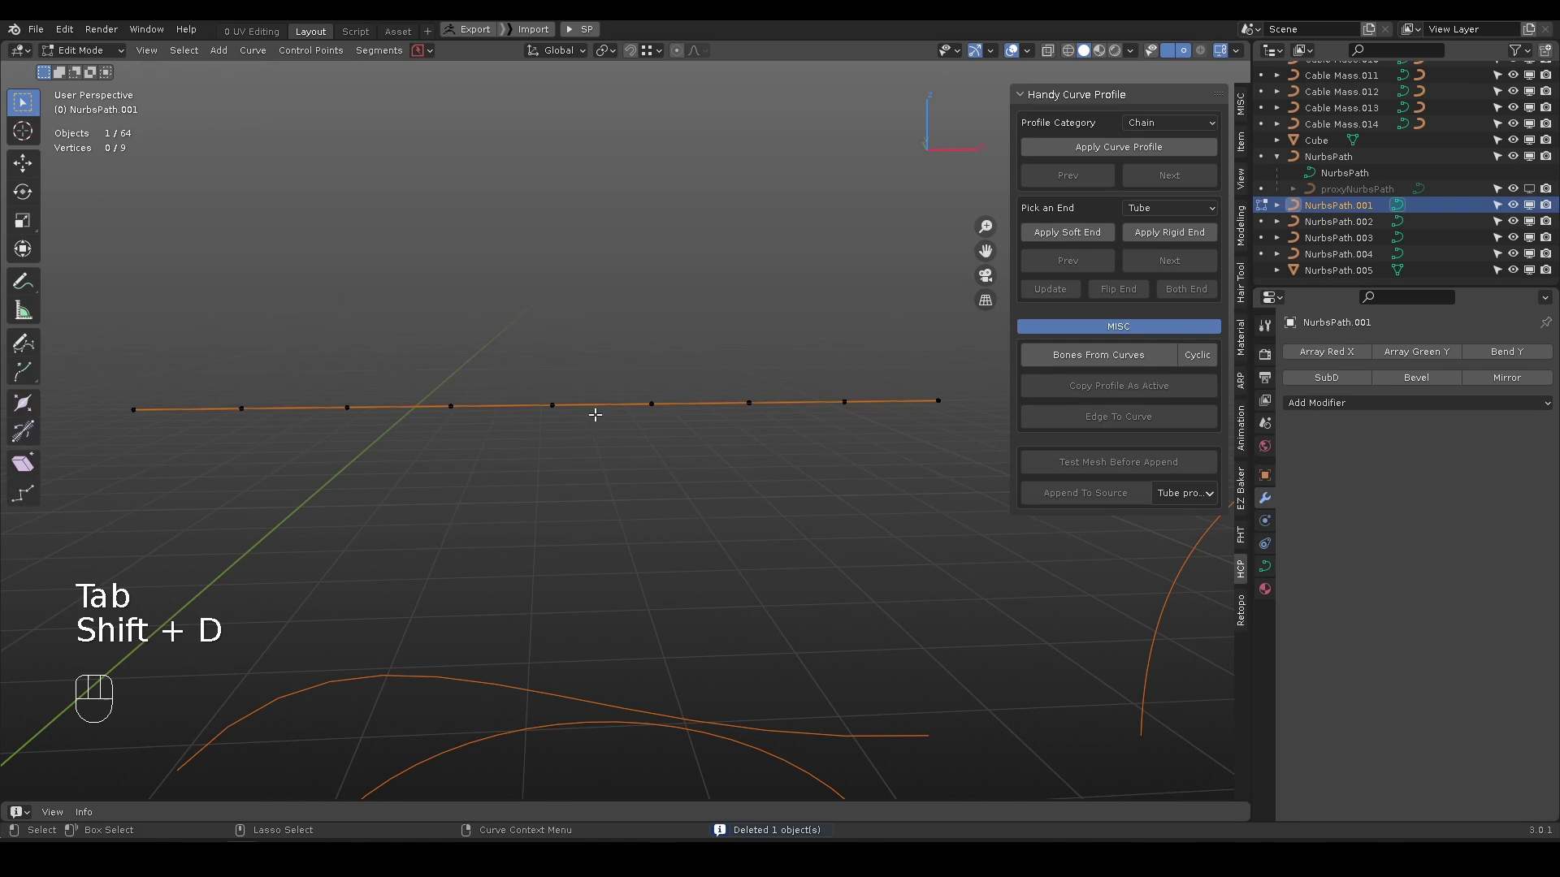
- Generate bones from the subdivided straight path and move the new armature upward off the path
click(1098, 356)
drag(550, 320, 552, 234)
key(Tab)
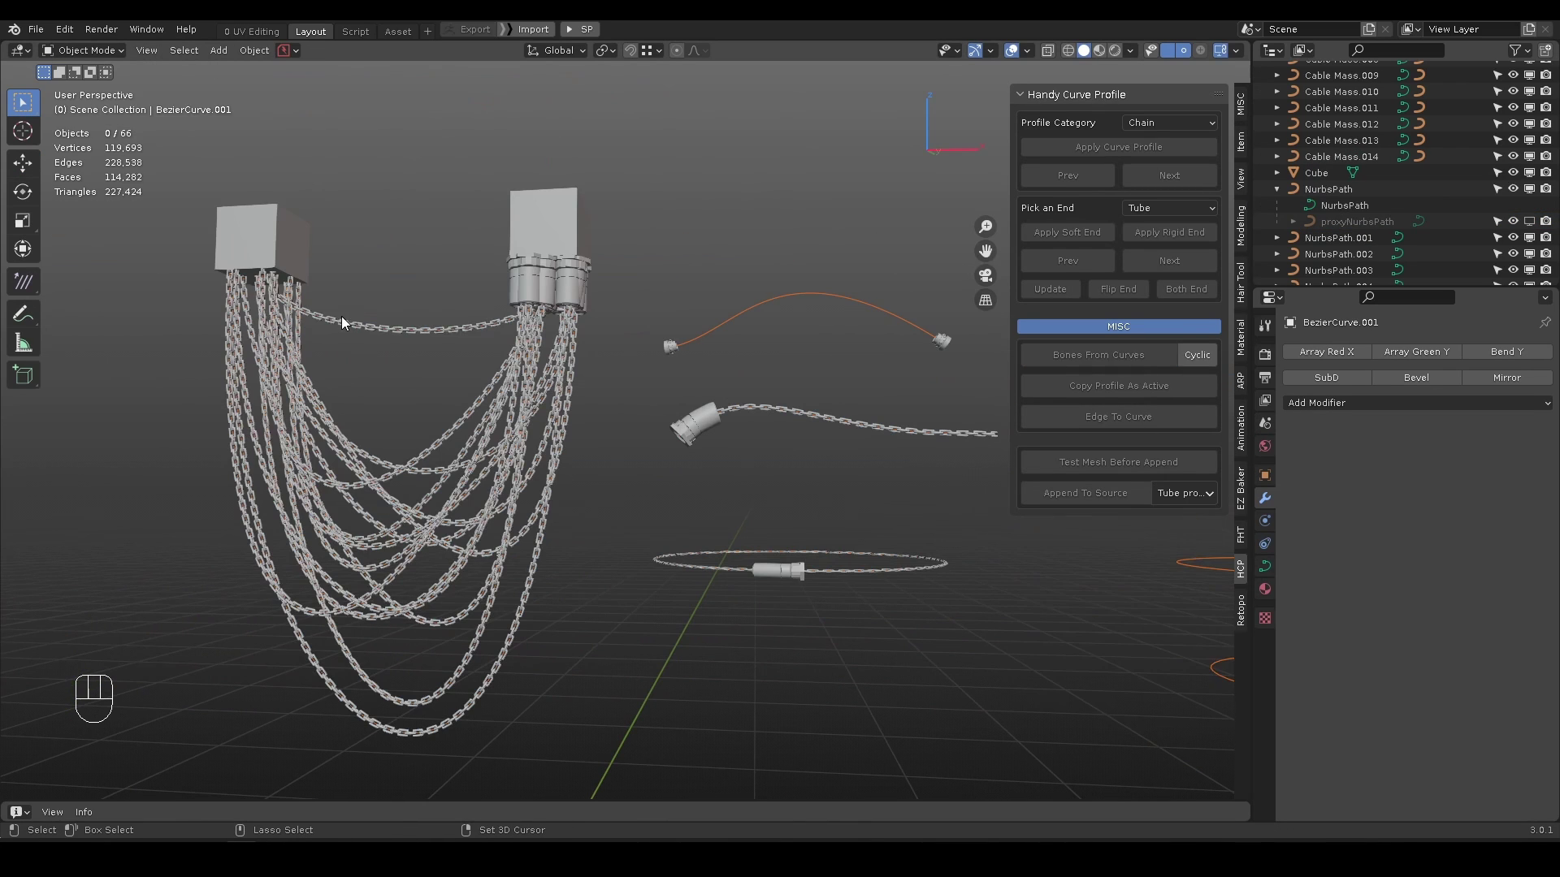
- Select the whole mass of hanging chains and generate bones from all of their curves
click(371, 325)
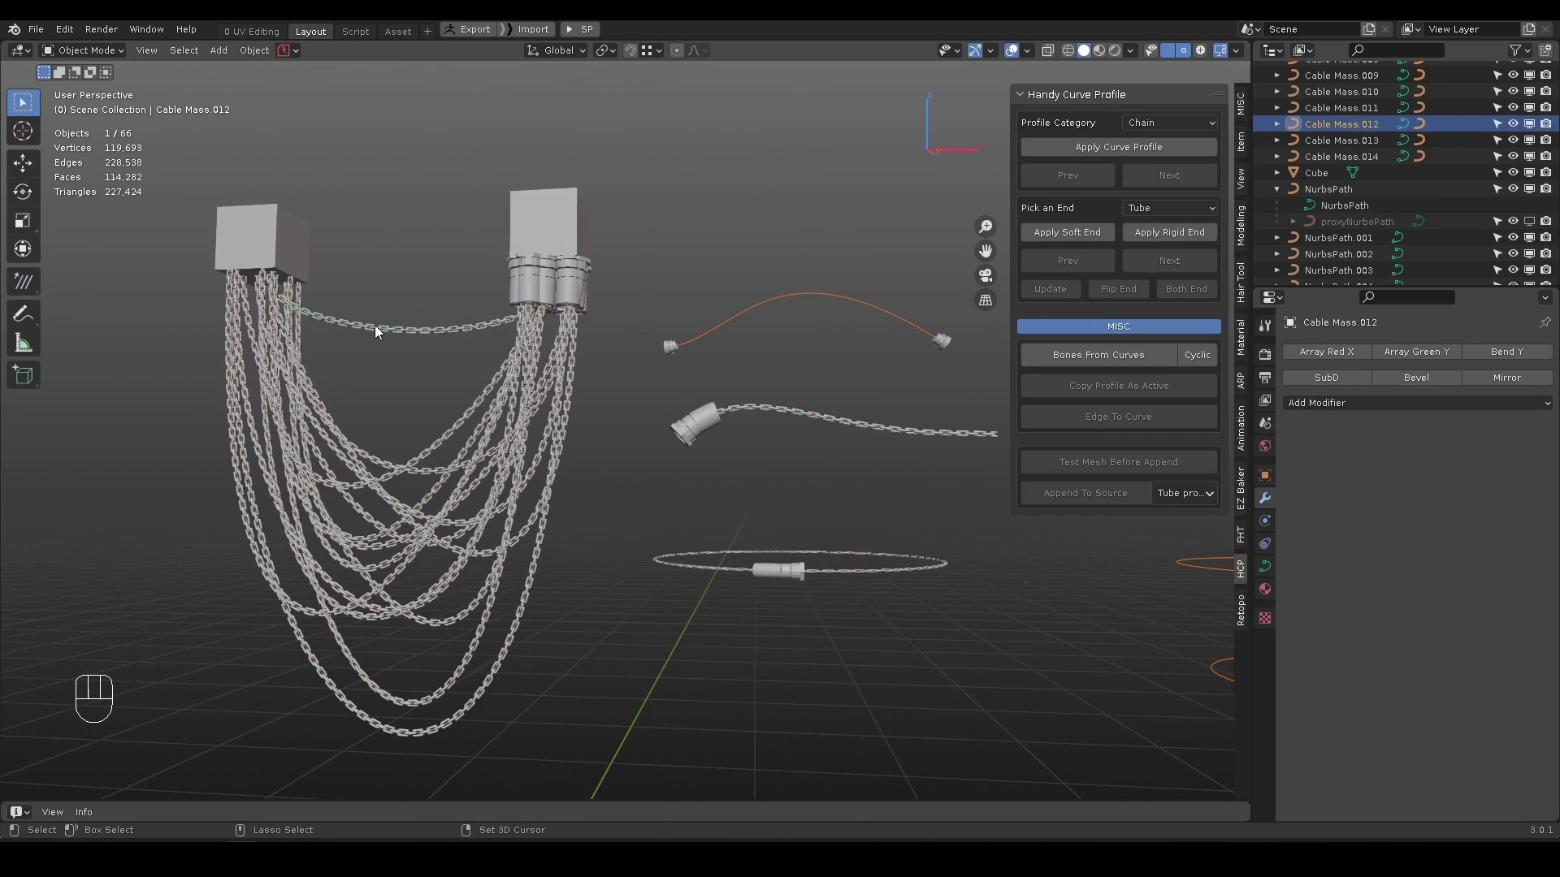
drag(141, 236, 643, 735)
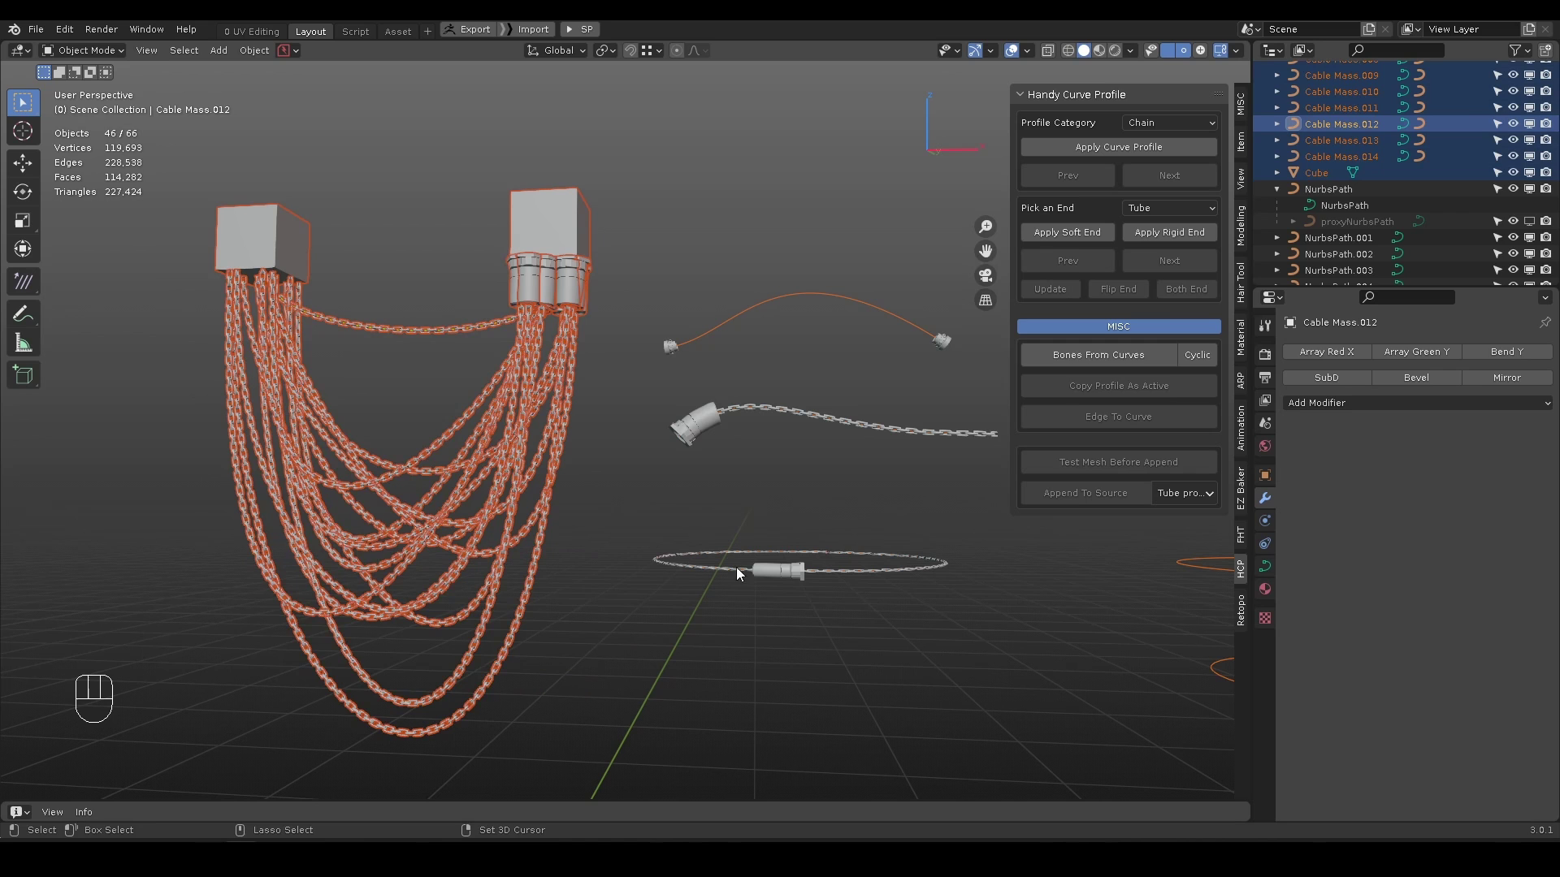
click(1095, 361)
- Try moving an armature generated from the hanging chains and undo the move
click(300, 331)
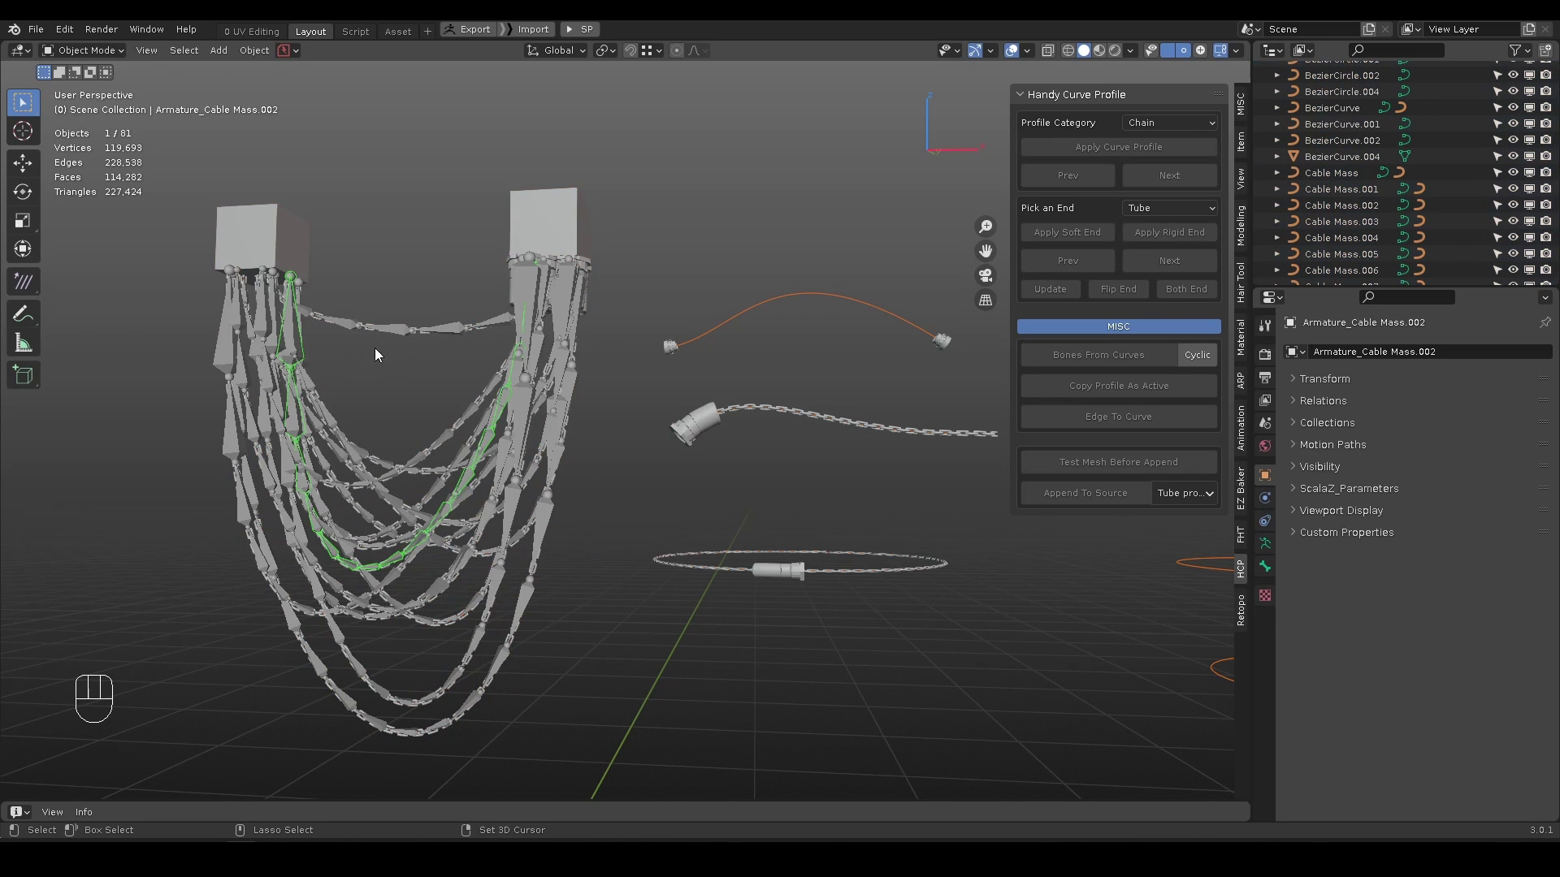
key(w)
alt+right_drag(433, 486, 533, 427)
drag(433, 614, 442, 474)
key(ctrl+z)
- Enable the Cyclic option for bone creation, inspect the arched path's control points and generate bones from that path
scroll(496, 451, up, 3)
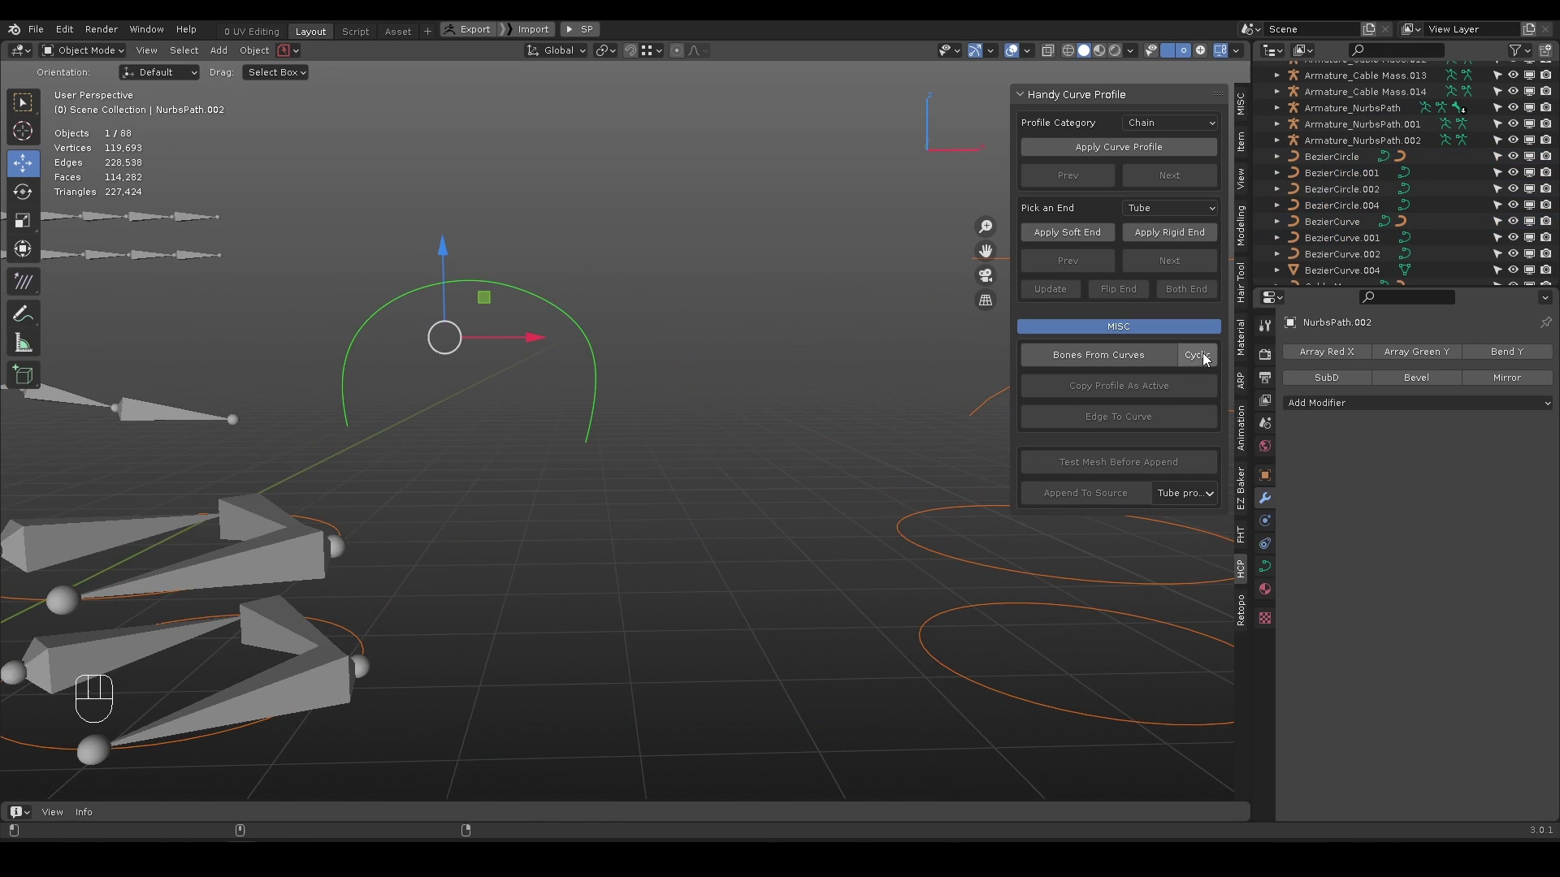
middle_drag(542, 383, 549, 360)
key(Tab)
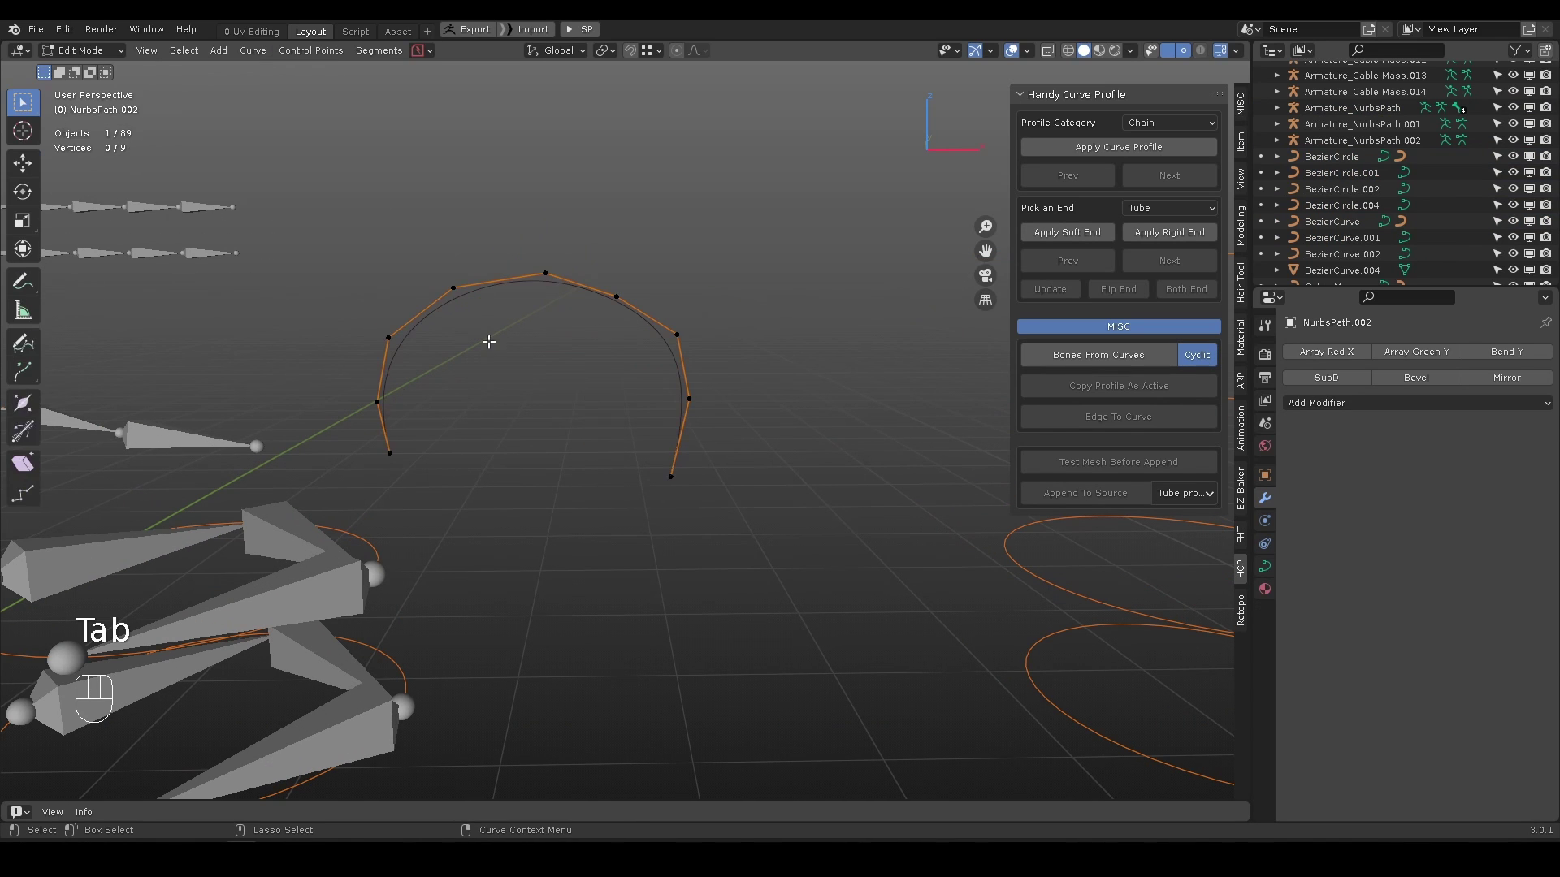
key(Tab)
click(1077, 356)
alt+drag(550, 345, 638, 456)
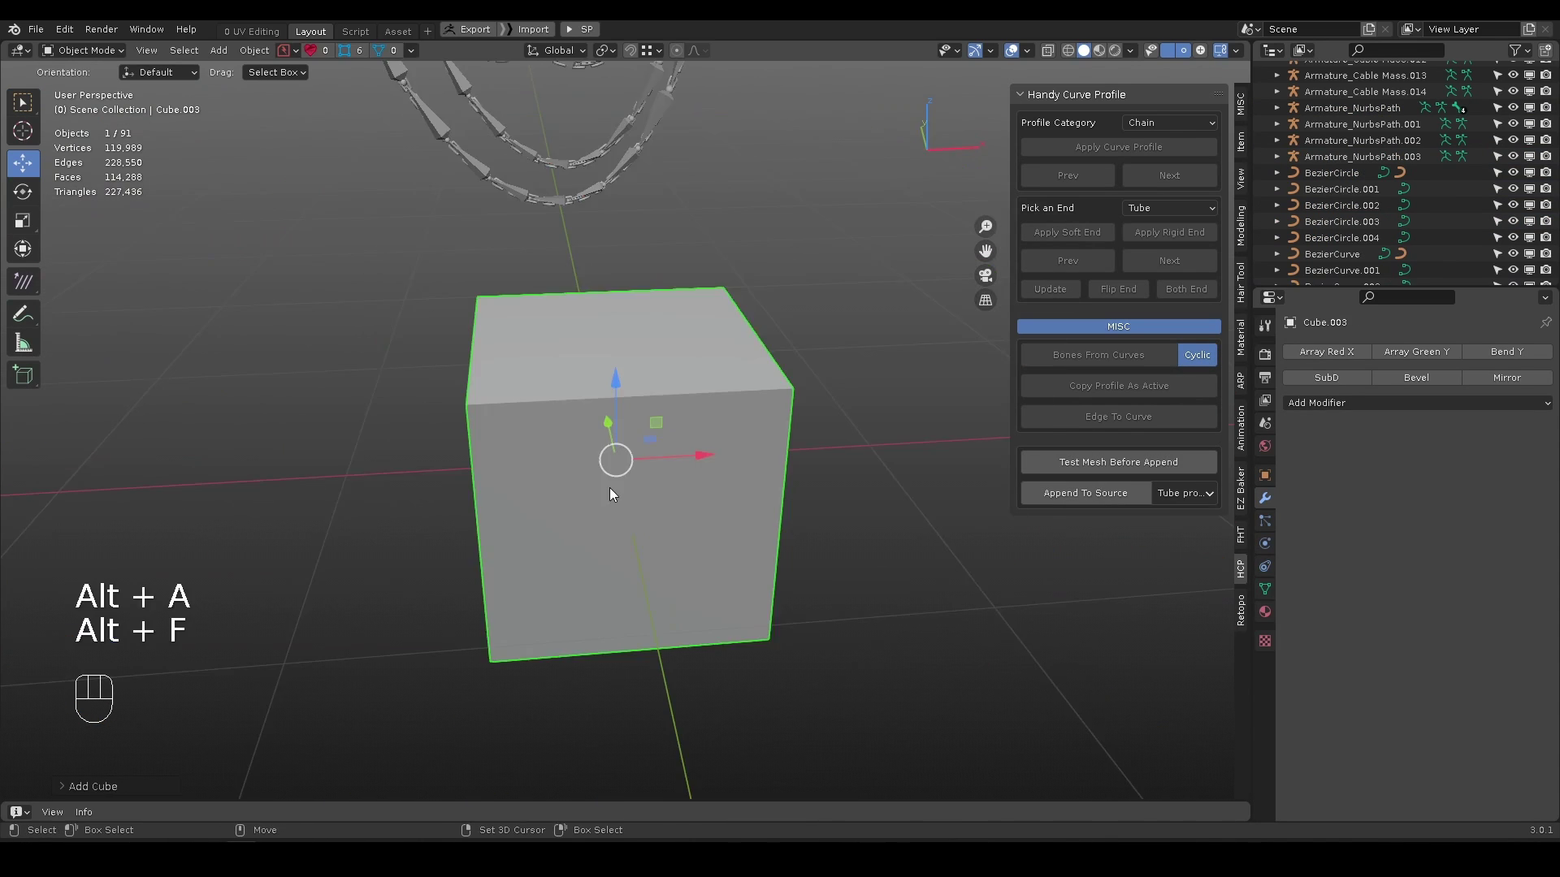
- Divide the new cube with two parallel loop cuts and scale down one end face
key(r)
key(w)
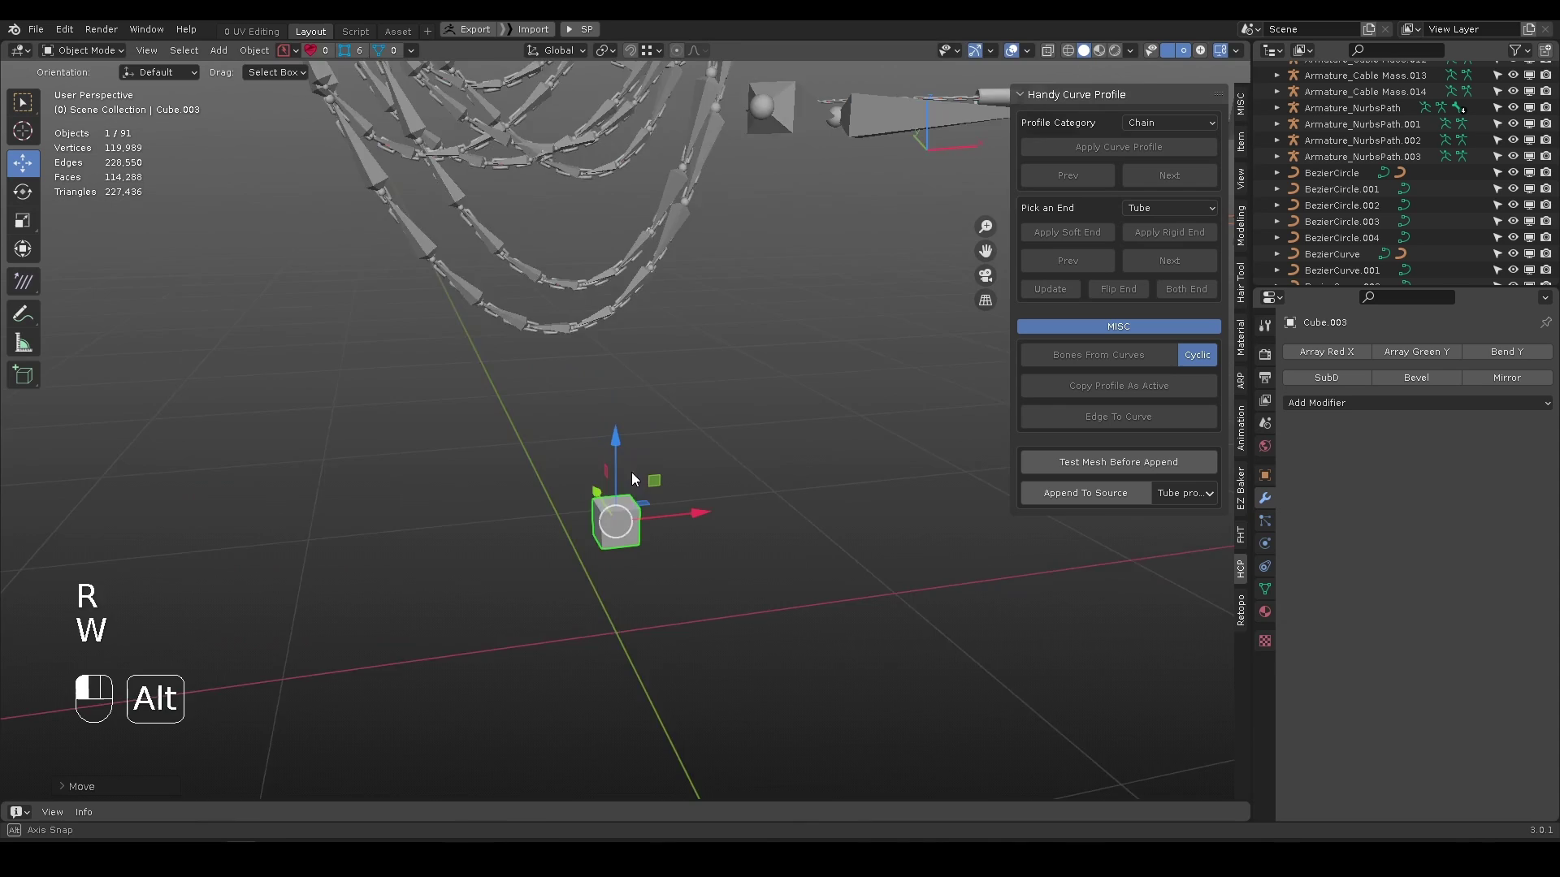
key(Tab)
key(ctrl+r)
click(670, 513)
key(3)
key(r)
drag(769, 519, 793, 514)
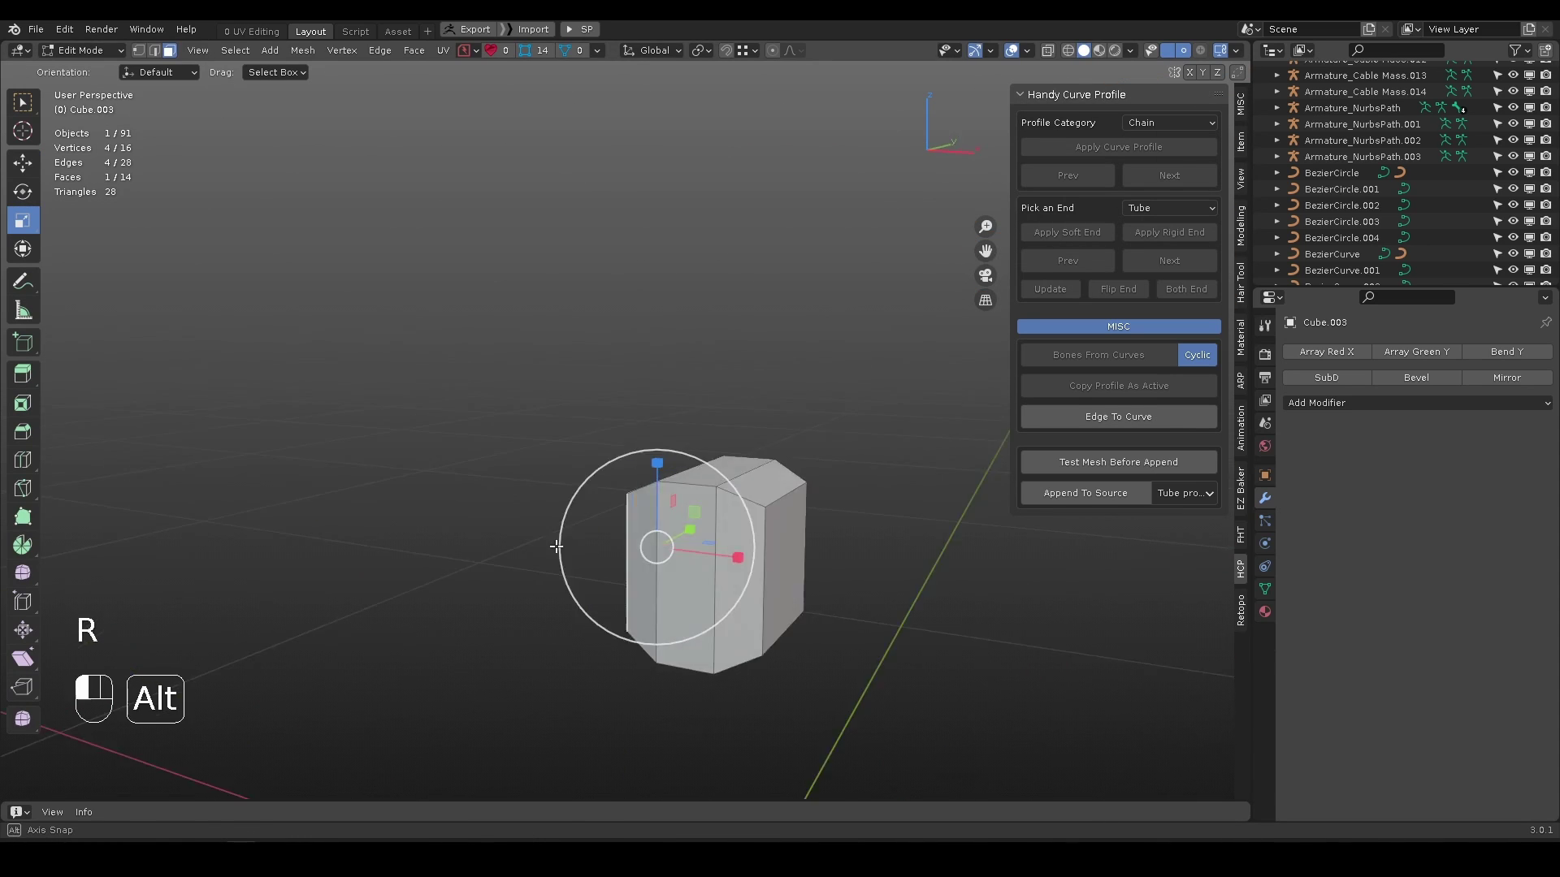
alt+drag(557, 546, 524, 546)
- Extrude the opposite end face outward into a neck and scale it down
click(767, 560)
key(w)
drag(837, 569, 995, 578)
alt+drag(918, 495, 861, 487)
key(r)
drag(843, 456, 820, 483)
drag(723, 426, 709, 449)
- Return the finished segment to object mode and test the mesh as a repeating profile before appending
key(Tab)
click(764, 406)
alt+drag(675, 497, 635, 511)
key(w)
key(q)
click(650, 507)
click(1103, 461)
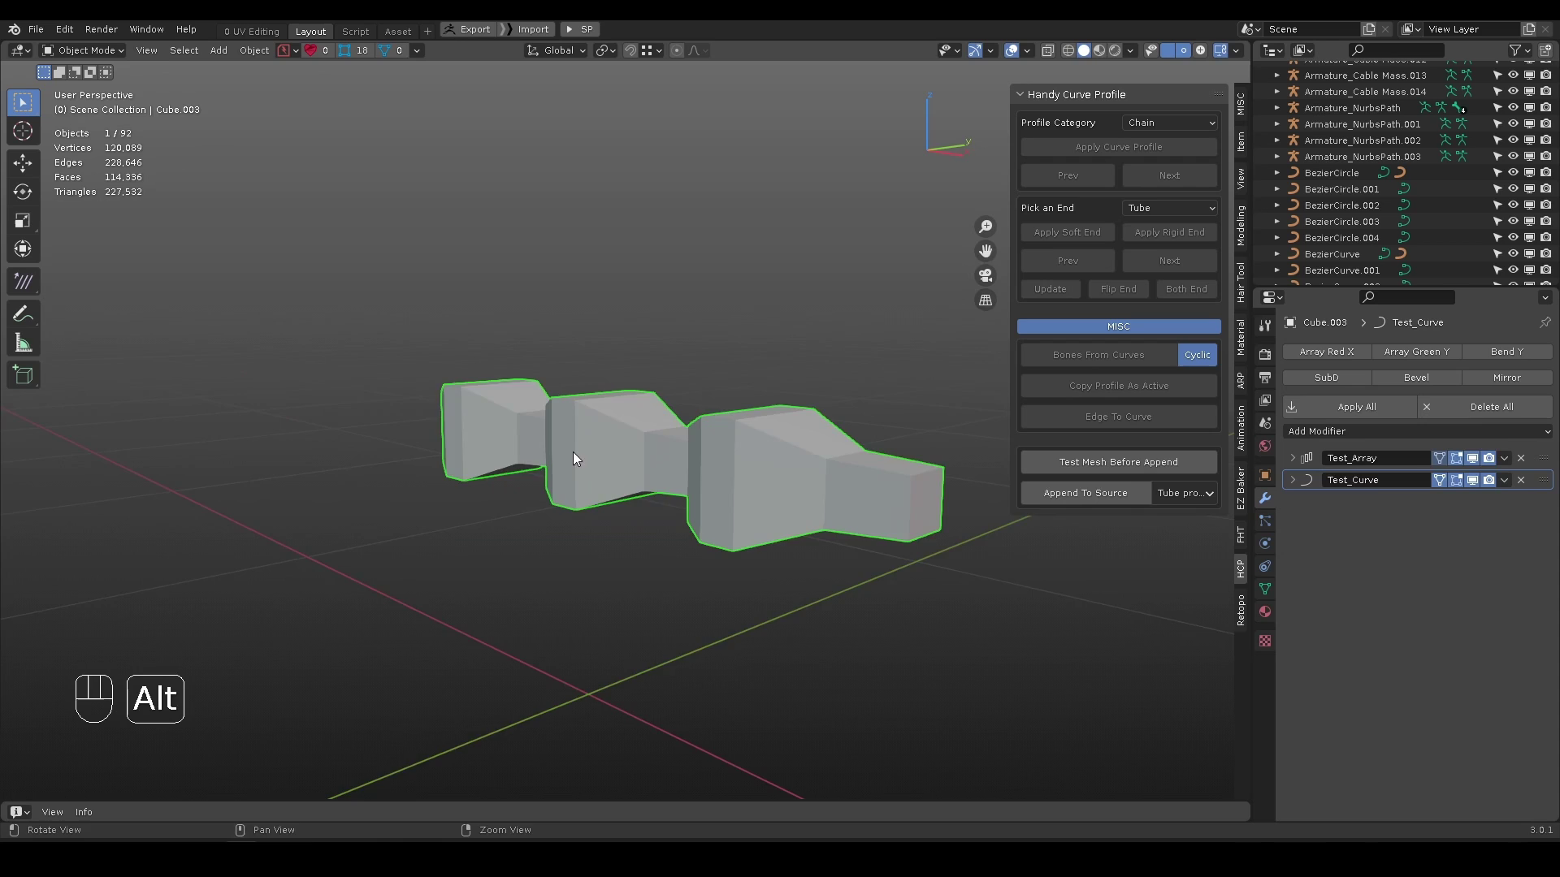
alt+drag(573, 452, 663, 423)
- Move a corner vertex at the segment's narrow end to adjust how the repeated copies meet
key(Tab)
scroll(646, 431, up, 1)
key(1)
click(654, 417)
key(d)
scroll(729, 420, up, 2)
click(682, 447)
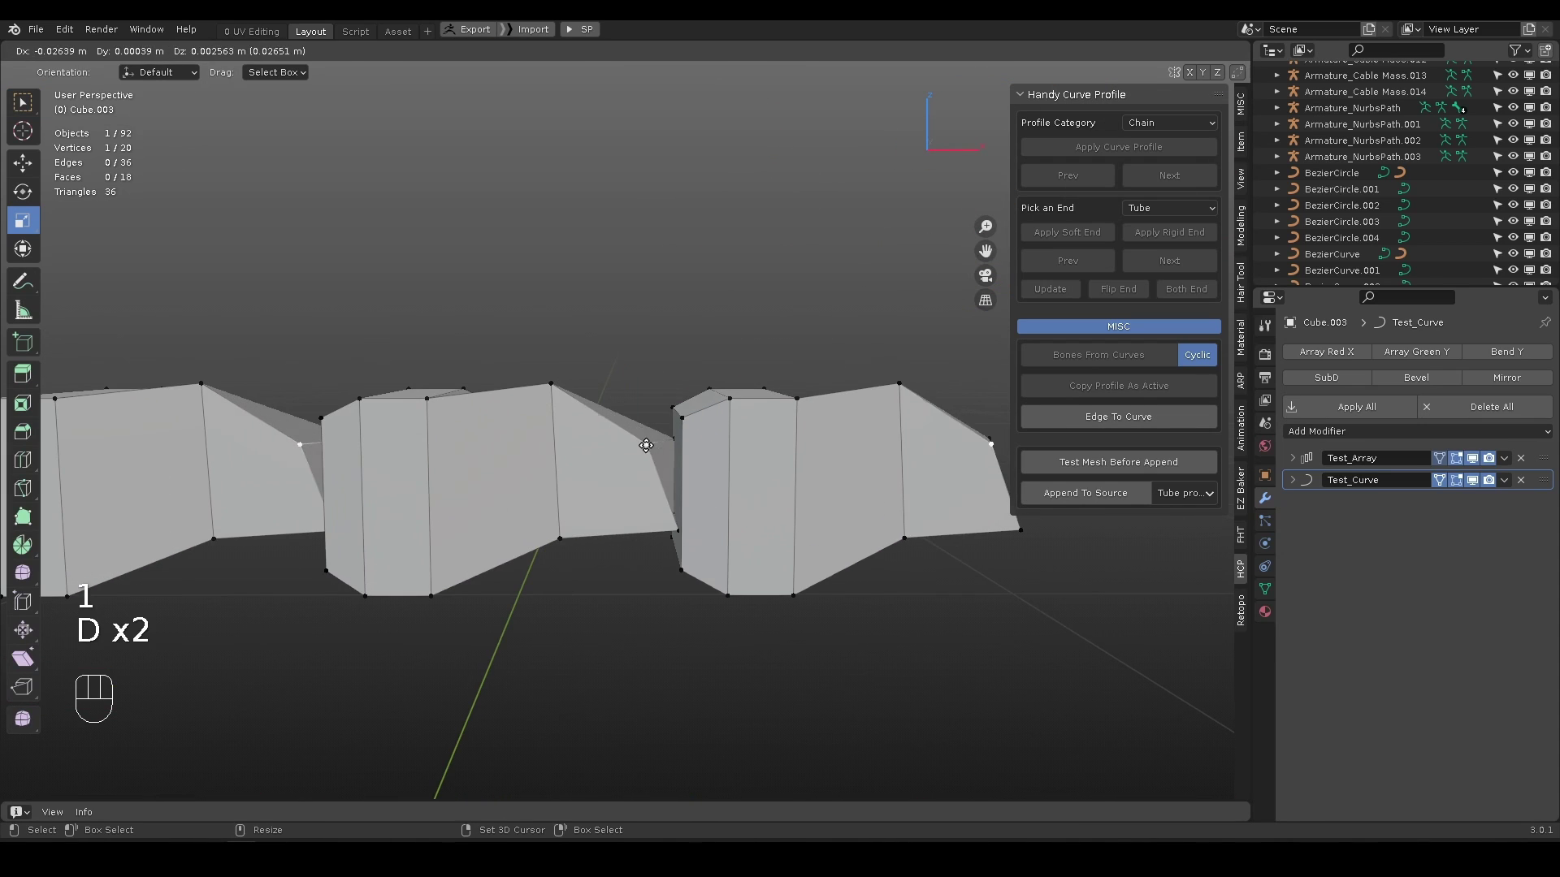
key(d)
click(668, 452)
key(w)
mouse_move(668, 445)
alt+mouse_down()
mouse_move(691, 457)
mouse_move(669, 457)
alt+mouse_up()
alt+drag(670, 456, 664, 420)
alt+drag(665, 427, 703, 439)
key(Tab)
- Delete the two end faces of the segment so the repeated copies join with open ends
key(Tab)
key(3)
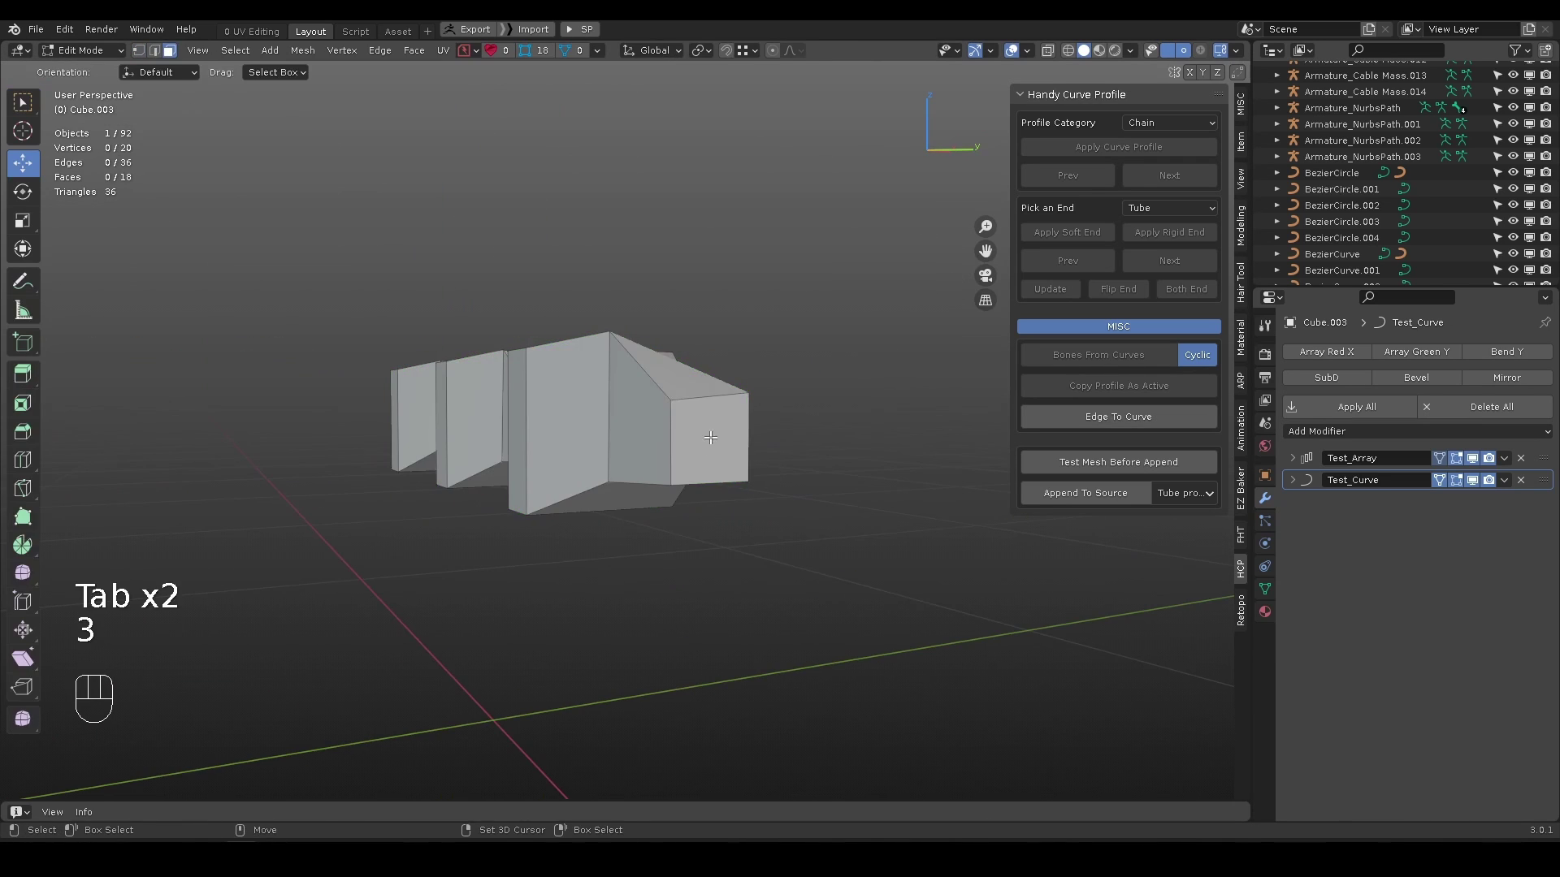
click(714, 439)
key(x)
alt+drag(812, 414, 885, 419)
key(Tab)
key(Tab)
click(475, 419)
key(x)
alt+drag(479, 419, 536, 418)
key(Tab)
- Append the custom mesh to the source file under the Others profile category
alt+drag(634, 419, 504, 455)
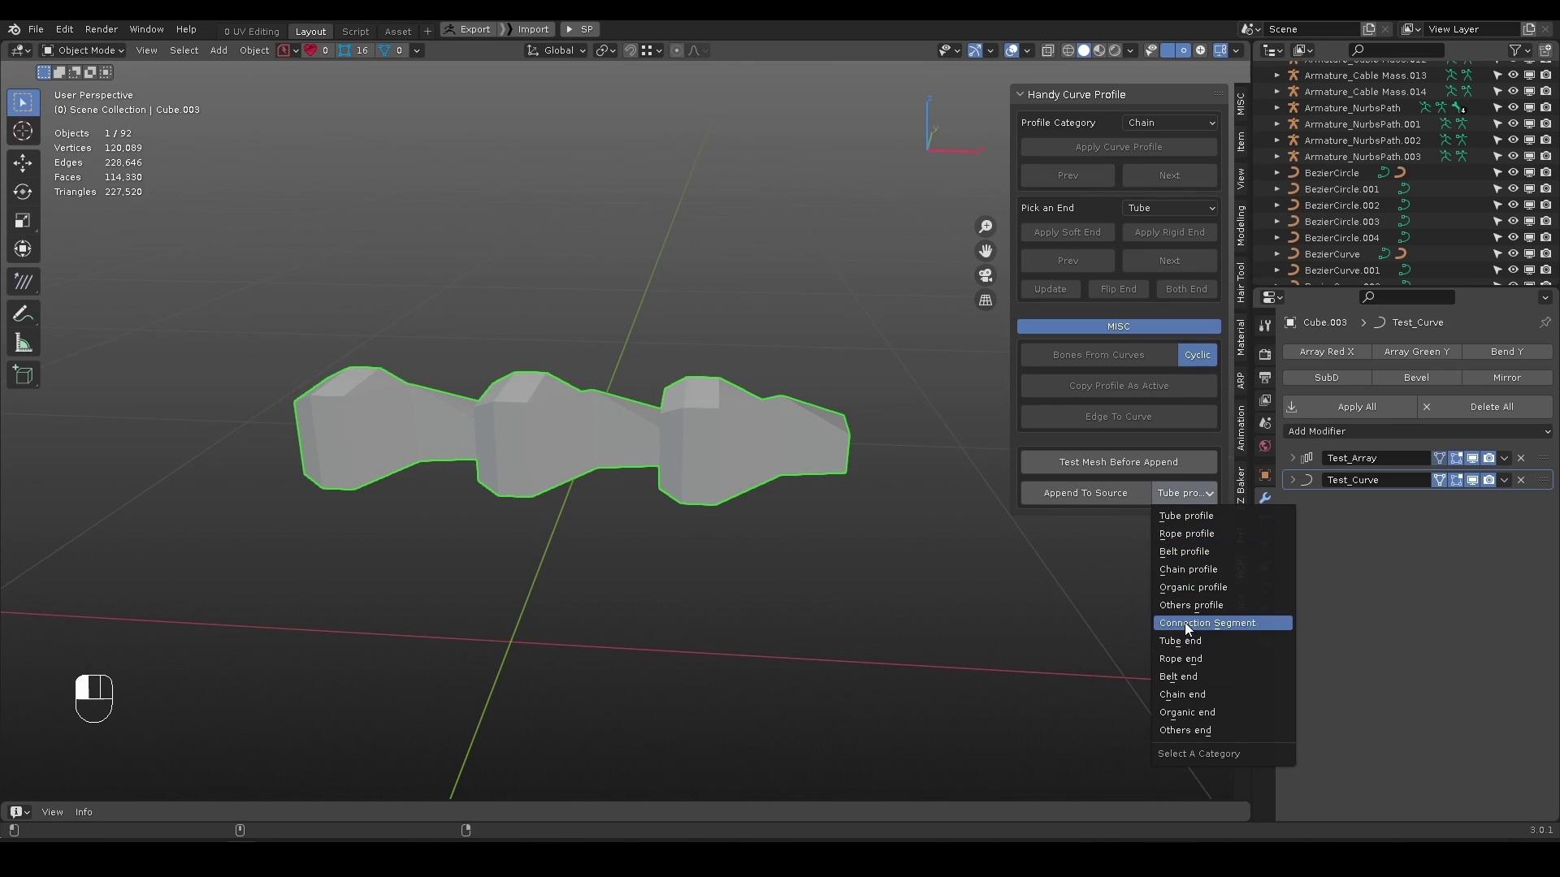
click(1190, 605)
click(1087, 495)
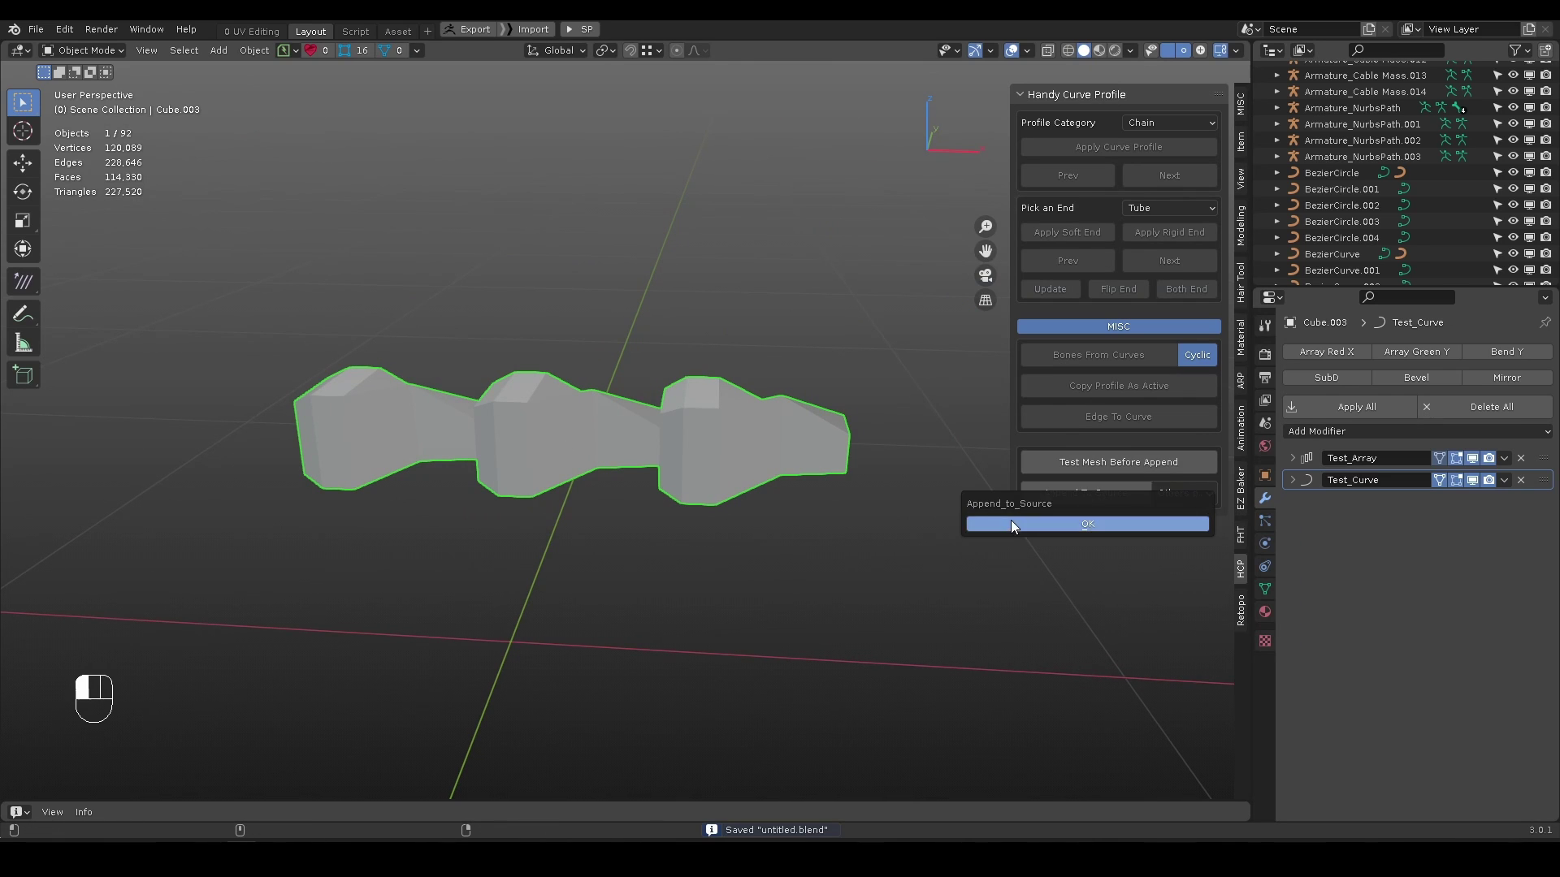
- Set the profile category to Others, apply a curve profile to the arched path and cycle backward to the custom mesh
alt+drag(604, 438, 714, 408)
key(KP_Decimal)
click(1170, 122)
click(1118, 146)
click(1080, 180)
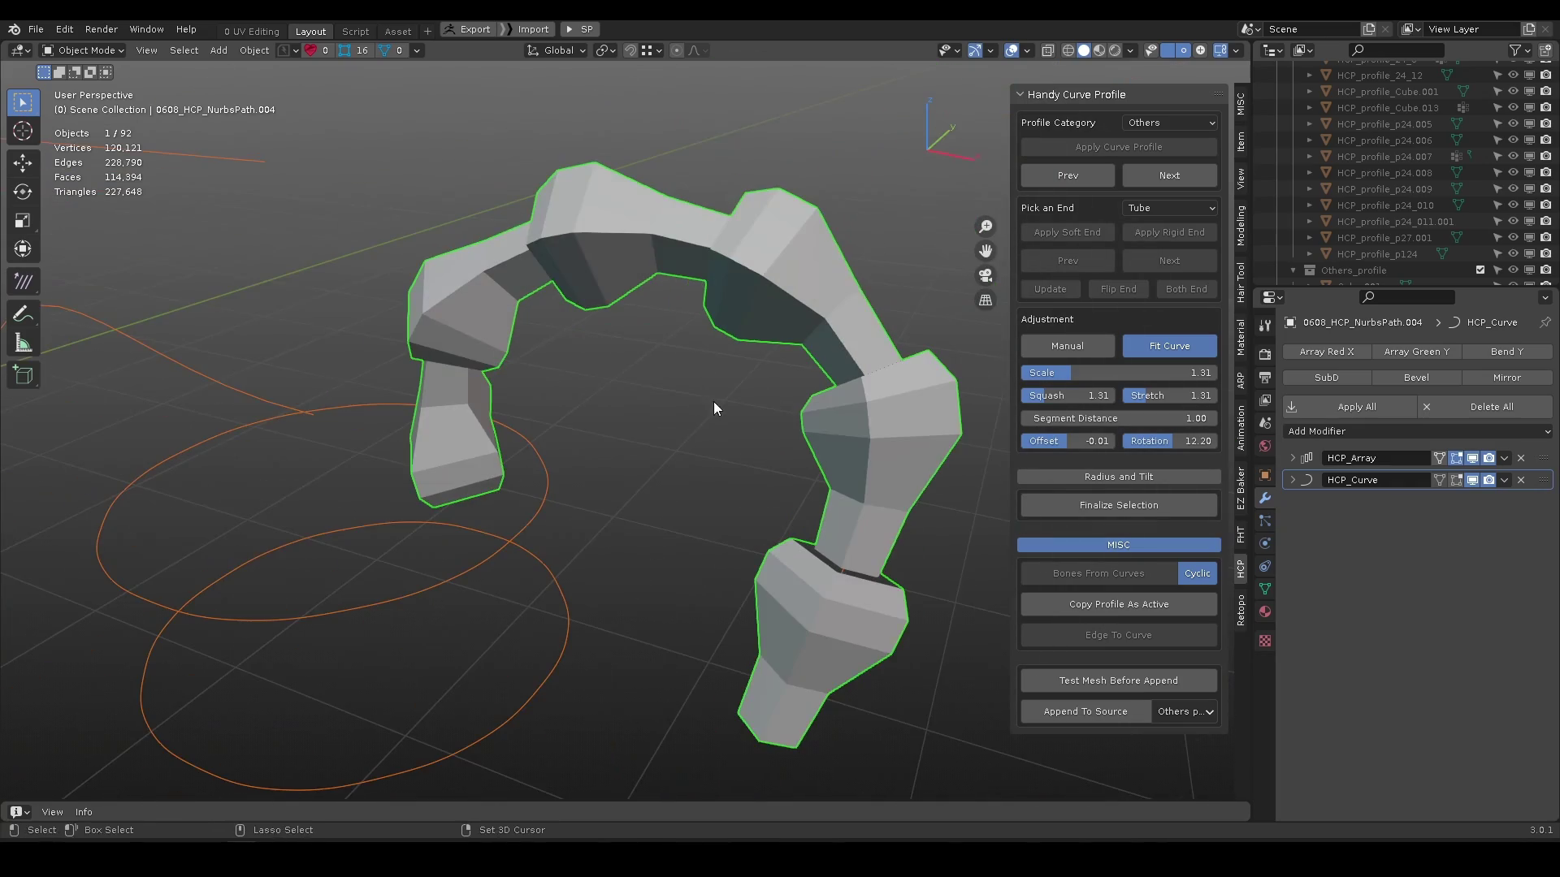